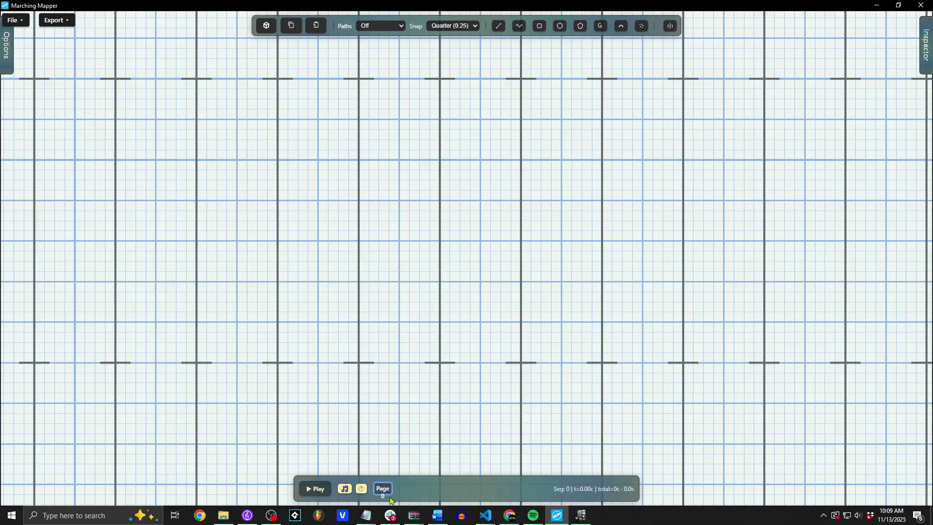
scroll(580, 406, "down", 10)
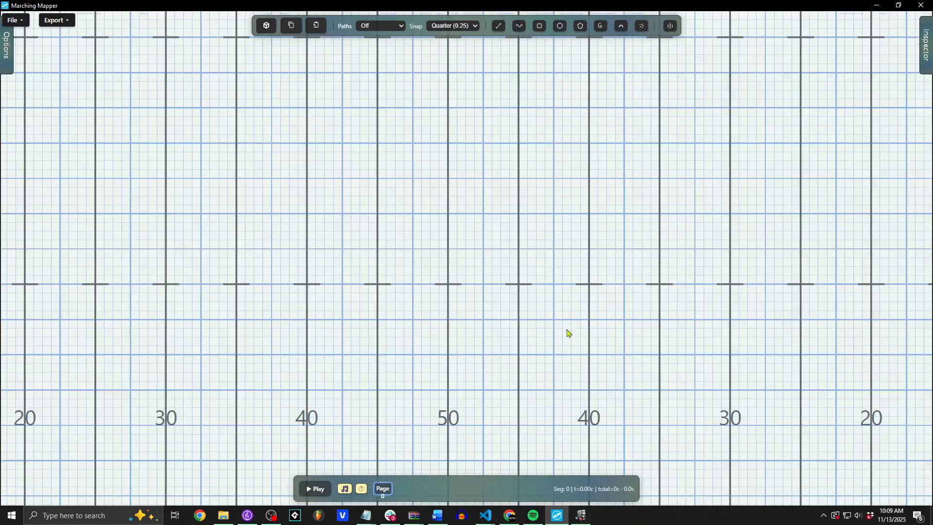
scroll(494, 373, "up", 5)
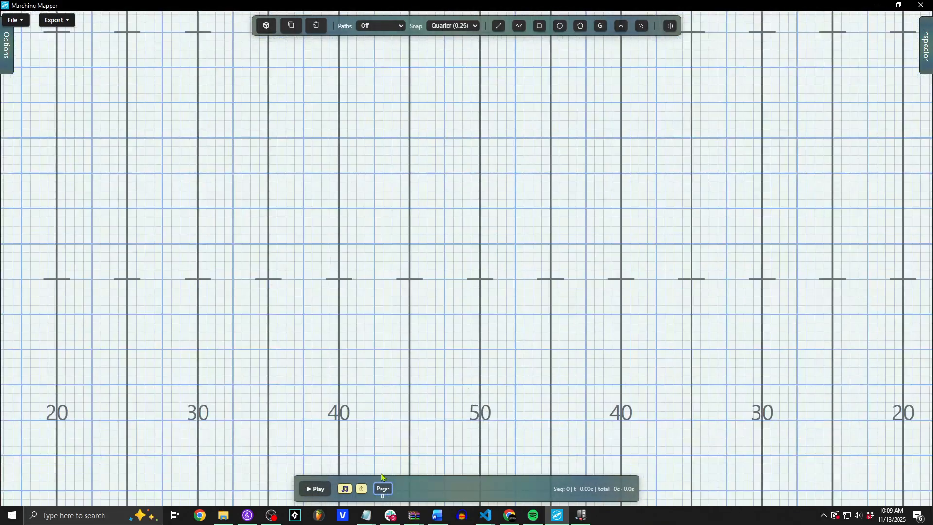
left_click_drag(539, 330, 509, 399)
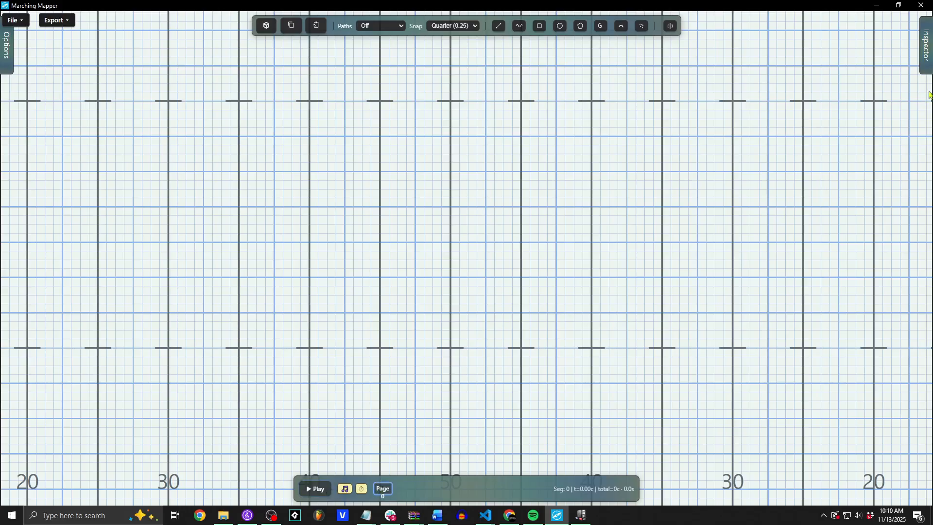
- Open the inspector, enter the Page 0 note "Everyone faces random directions." and clear the notes again
left_click(926, 48)
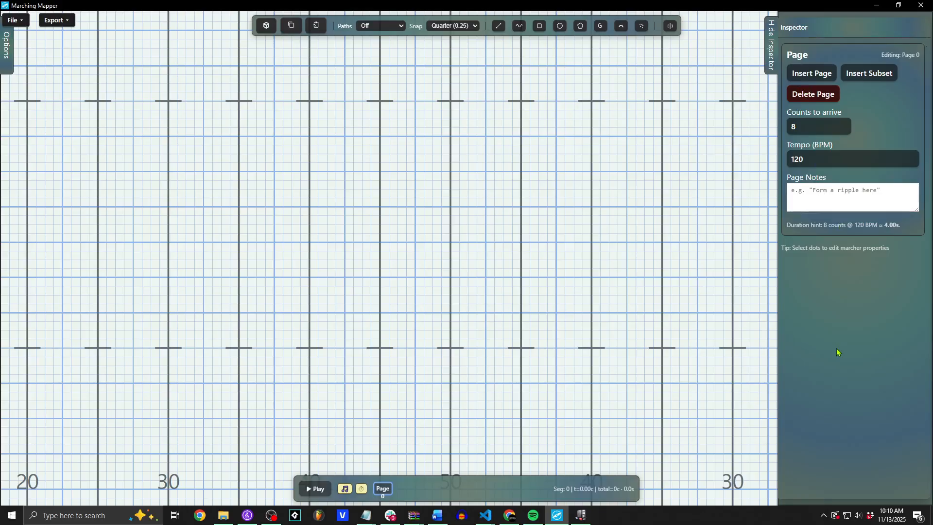
left_click(825, 190)
type("gtretretre")
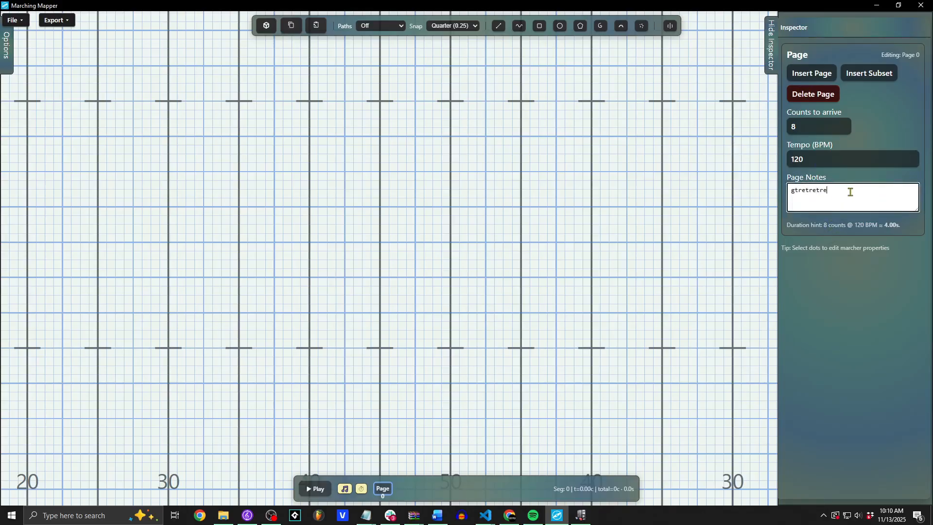
left_click_drag(849, 192, 733, 189)
type("Everyone faces random directions.")
triple_click(912, 190)
key("BackSpace")
- Insert a new page after Page 0, select Page 0 and play the timeline
left_click(821, 162)
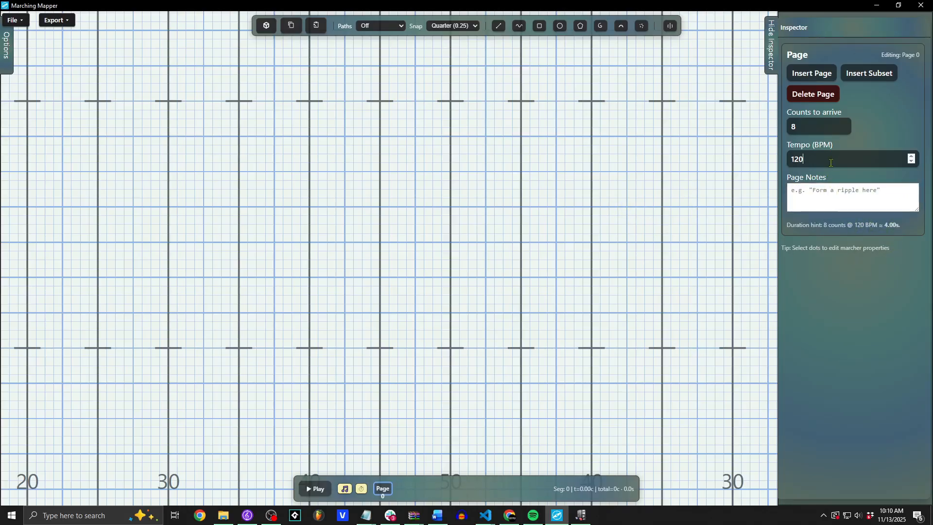
left_click(808, 122)
left_click(818, 75)
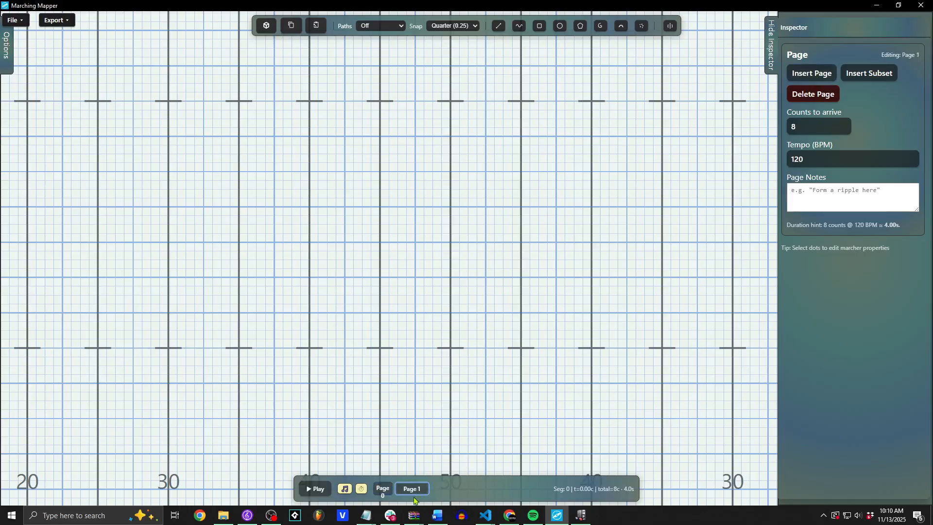
left_click(383, 490)
left_click(312, 489)
double_click(626, 490)
left_click(625, 500)
- Set Page 1's tempo to 160 BPM and its counts to arrive to 4
left_click_drag(822, 160, 767, 171)
type("160")
key("shift+Tab")
type("4")
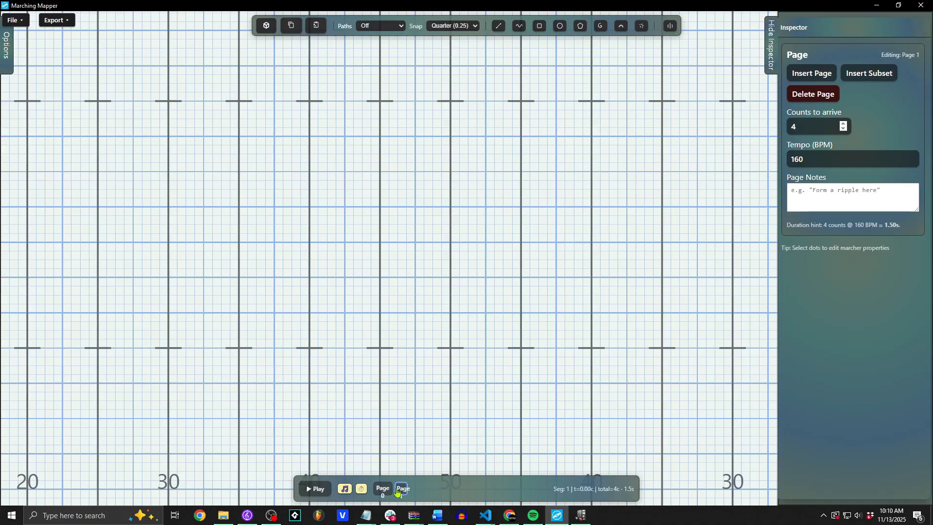
- Set Page 1's counts to arrive to 40
left_click(818, 162)
left_click(805, 127)
type("0")
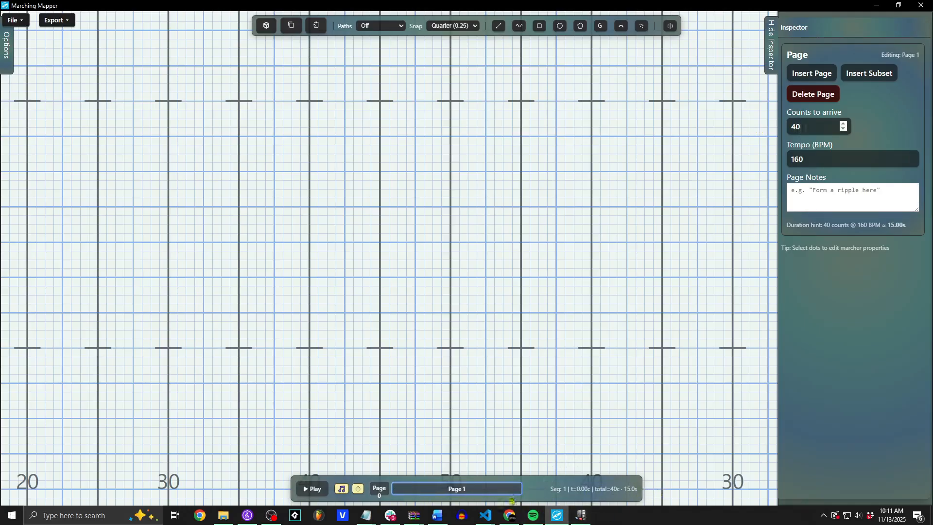
- Insert another page, delete both added pages so only Page 0 is left, and hide the inspector
left_click(379, 488)
left_click(800, 72)
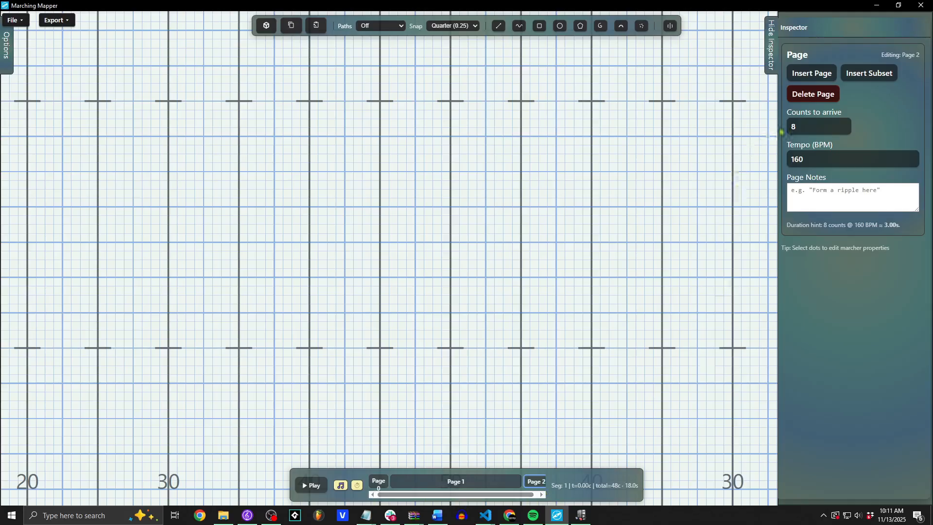
left_click(815, 96)
left_click(815, 97)
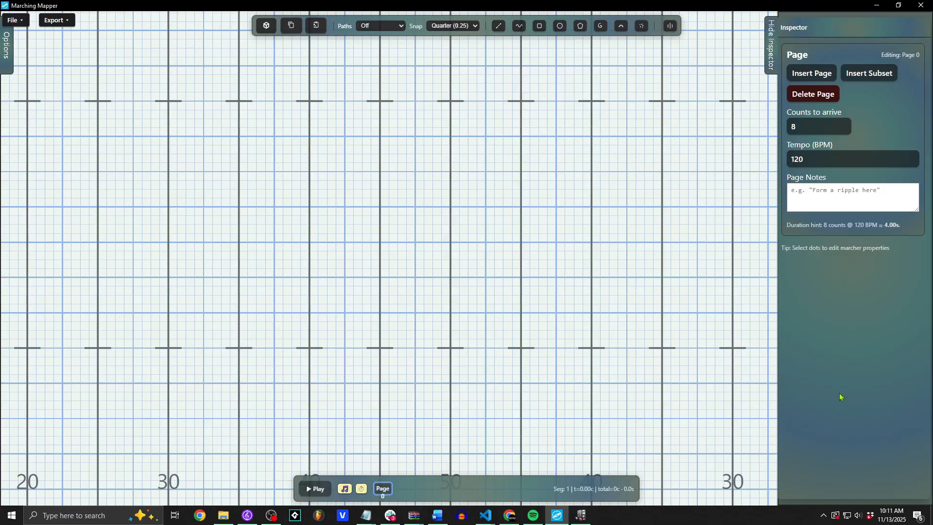
left_click(770, 49)
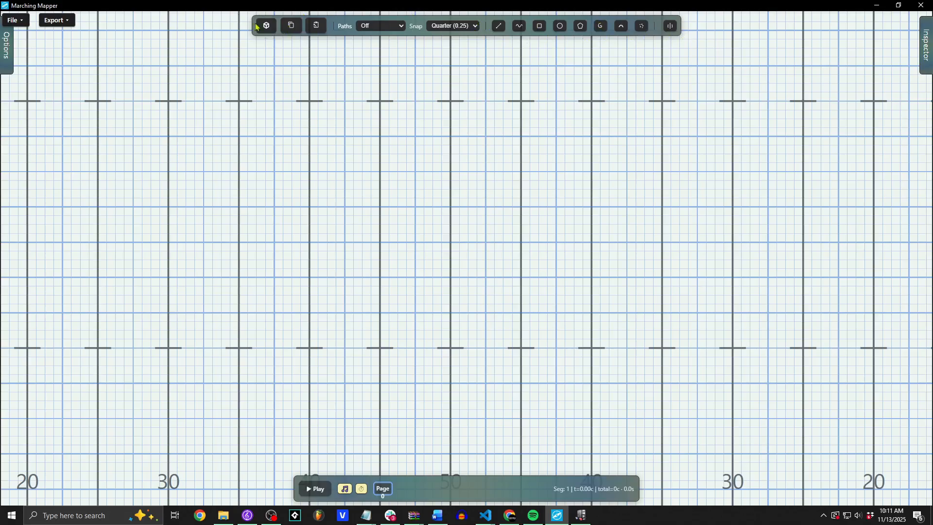
- Try the Next Set path display and set paths back to Off
left_click(388, 27)
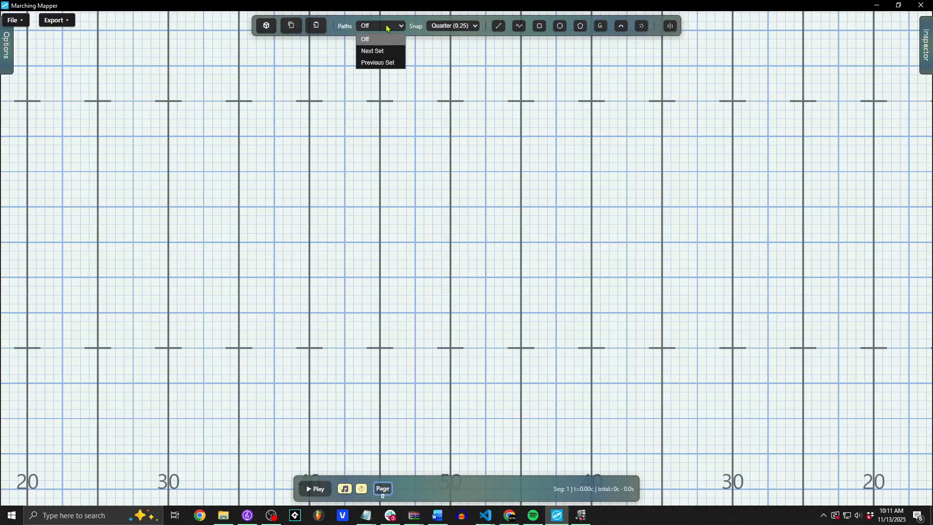
left_click(384, 51)
left_click(383, 27)
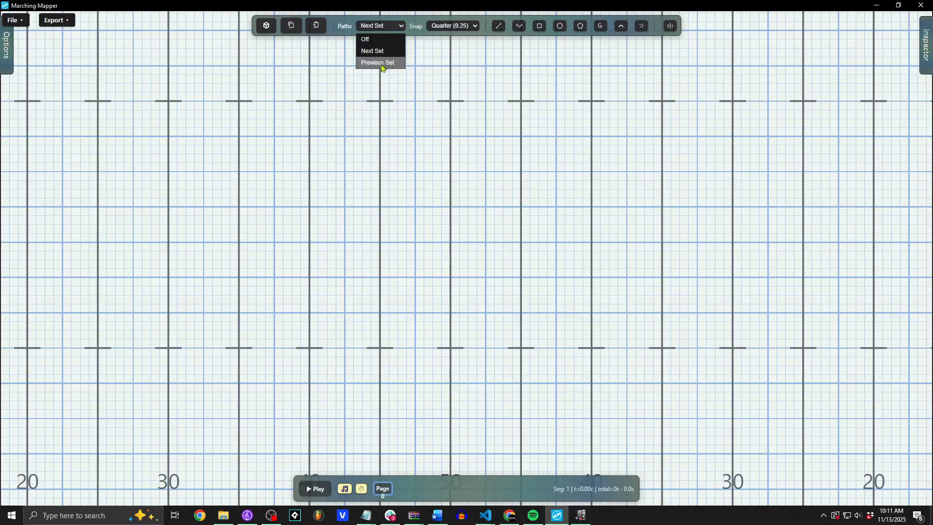
left_click(383, 23)
left_click(389, 28)
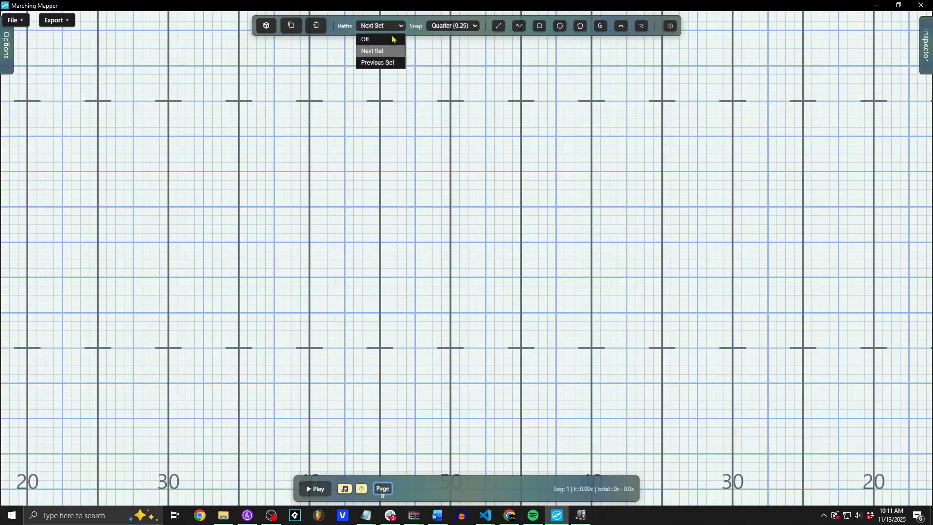
left_click(393, 38)
- Set snapping to Step (1) and preview the field in 3D before returning to the 2D grid
left_click(437, 28)
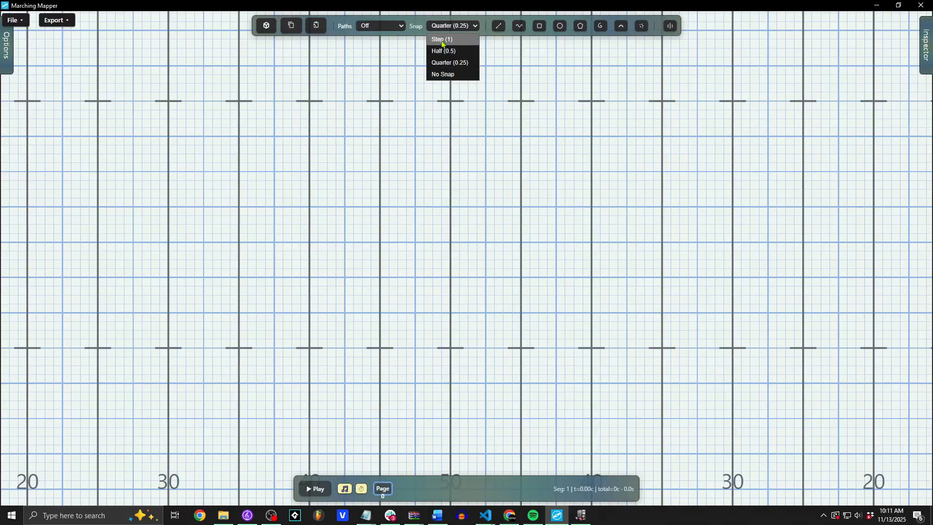
left_click(443, 41)
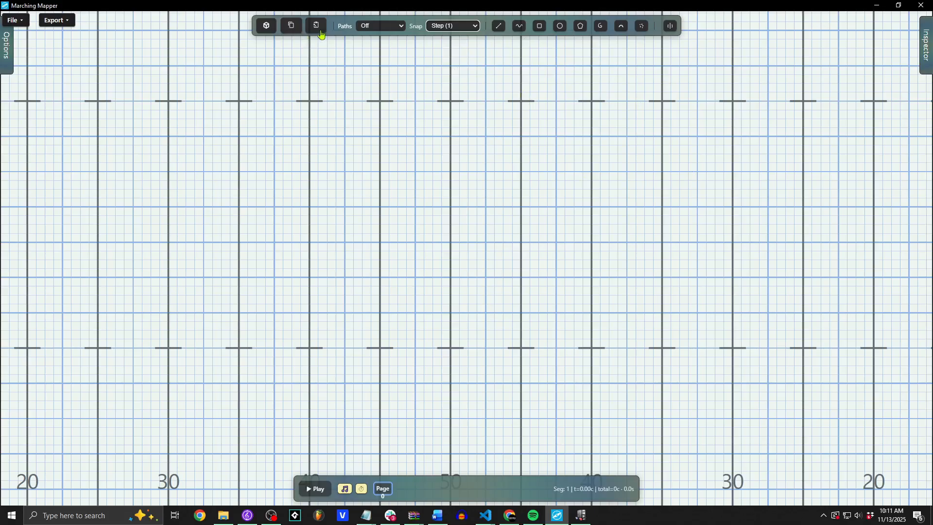
left_click(267, 27)
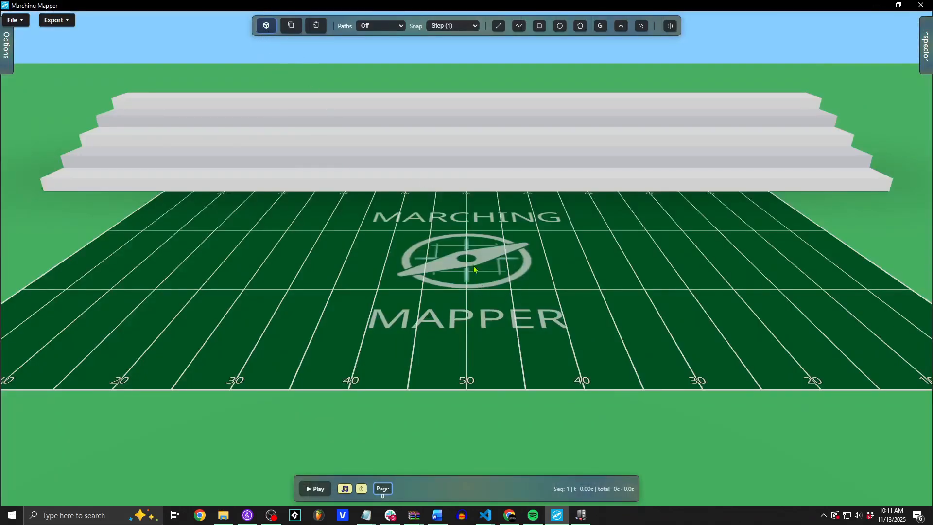
left_click(267, 28)
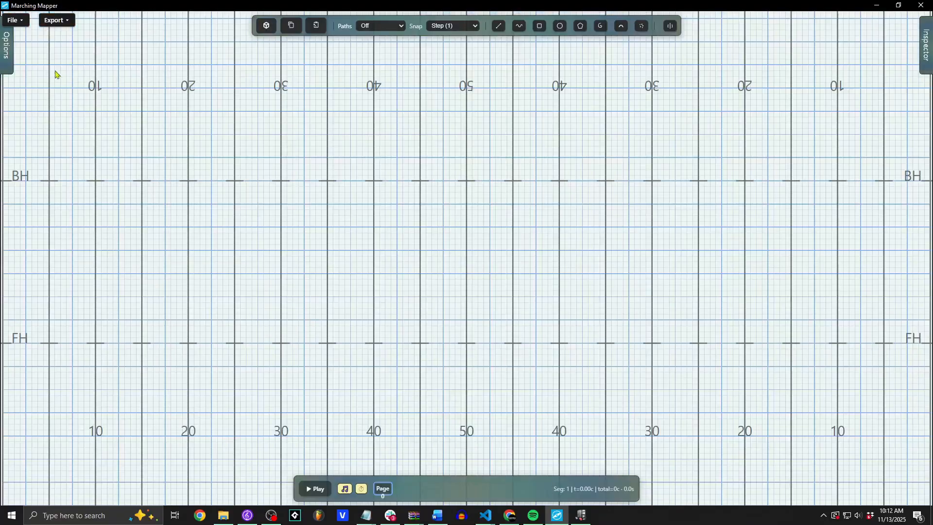
- Open the options and expand the Edit Field settings
left_click(7, 53)
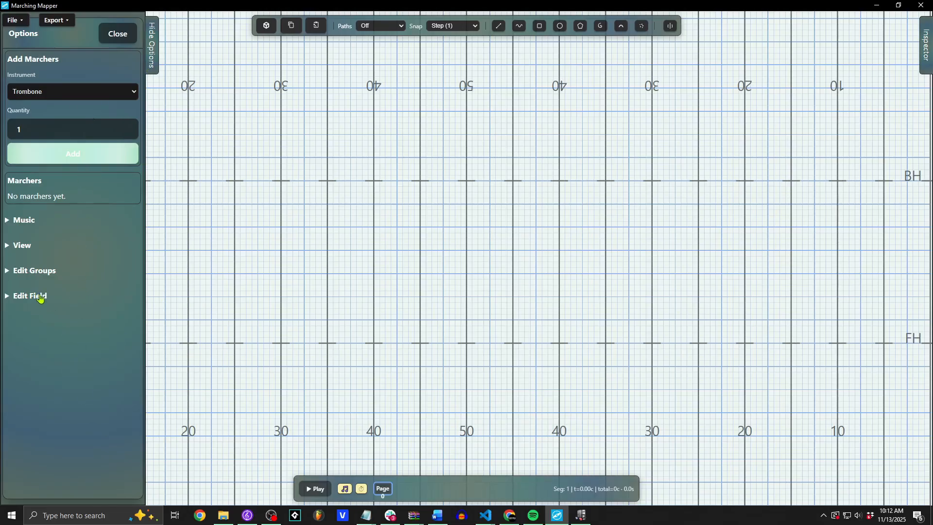
left_click(41, 298)
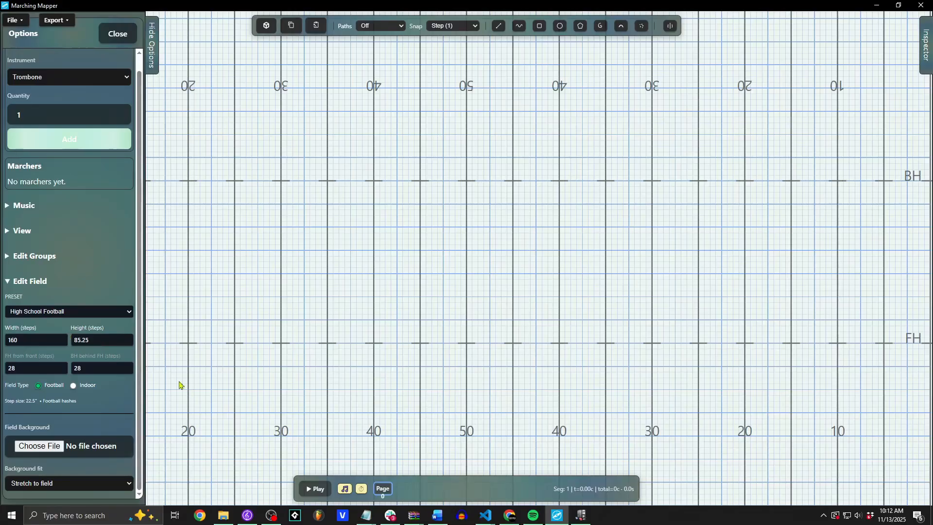
left_click_drag(488, 295, 558, 254)
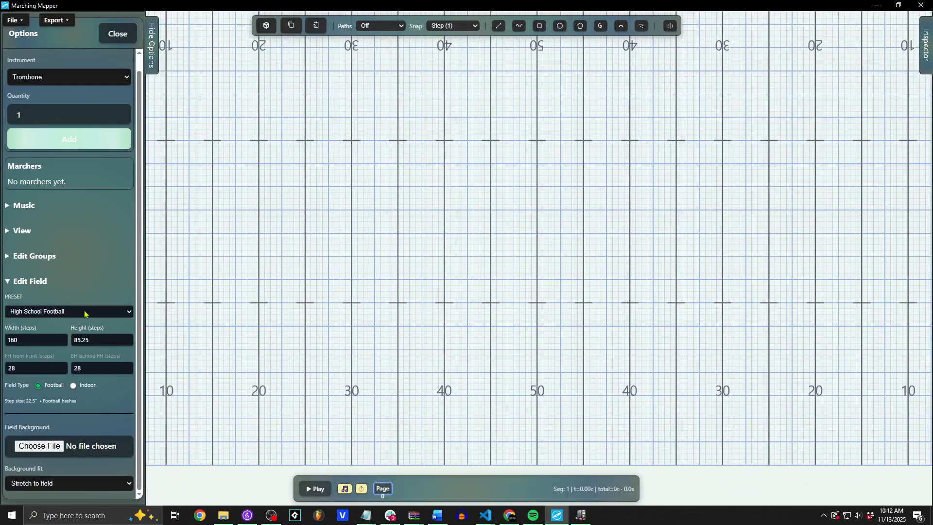
- Apply the College Football field preset and look over the whole field
left_click(85, 313)
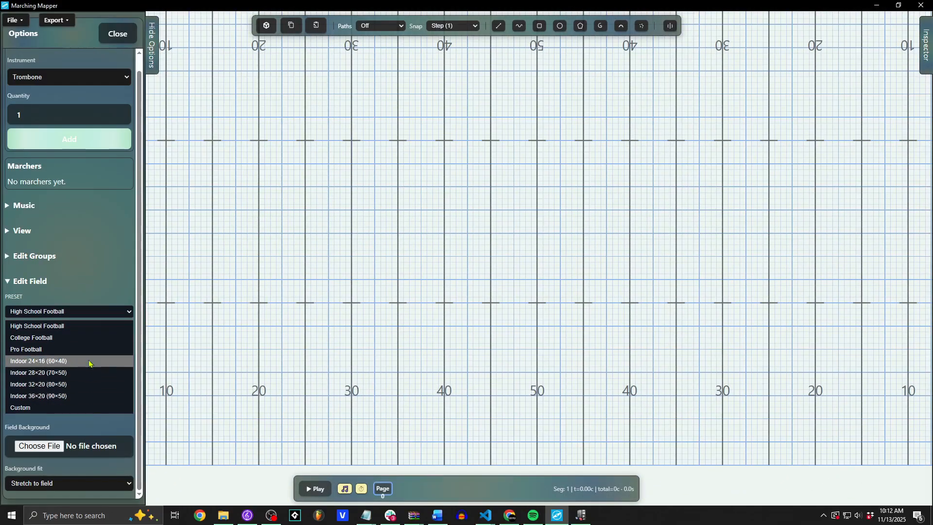
left_click(90, 338)
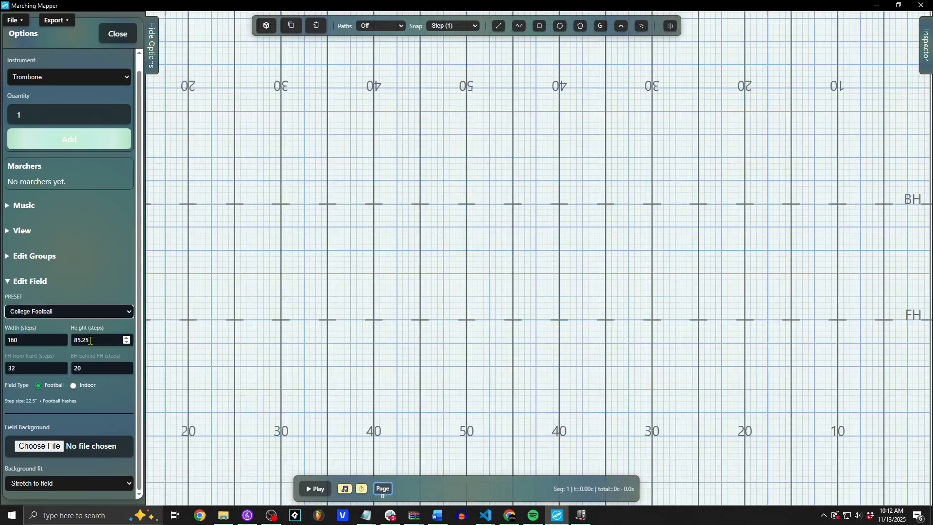
scroll(465, 204, "down", 3)
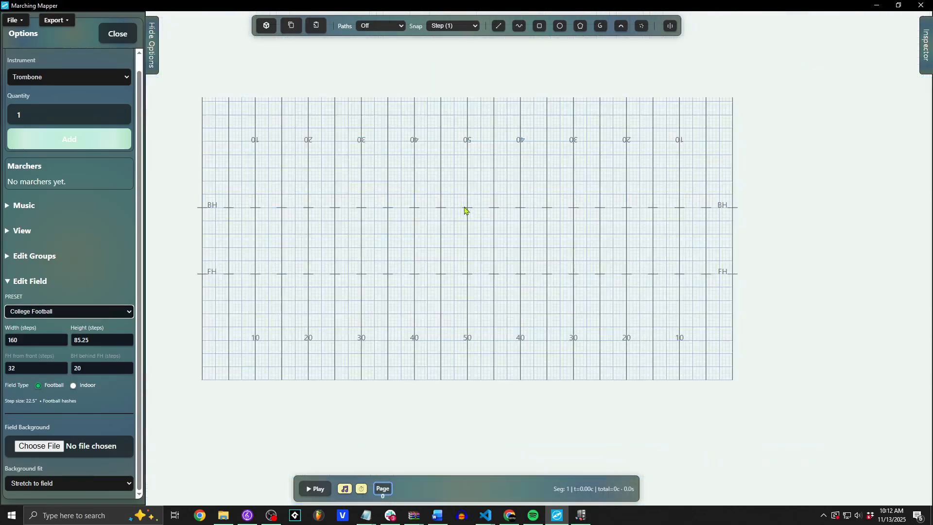
scroll(469, 263, "up", 3)
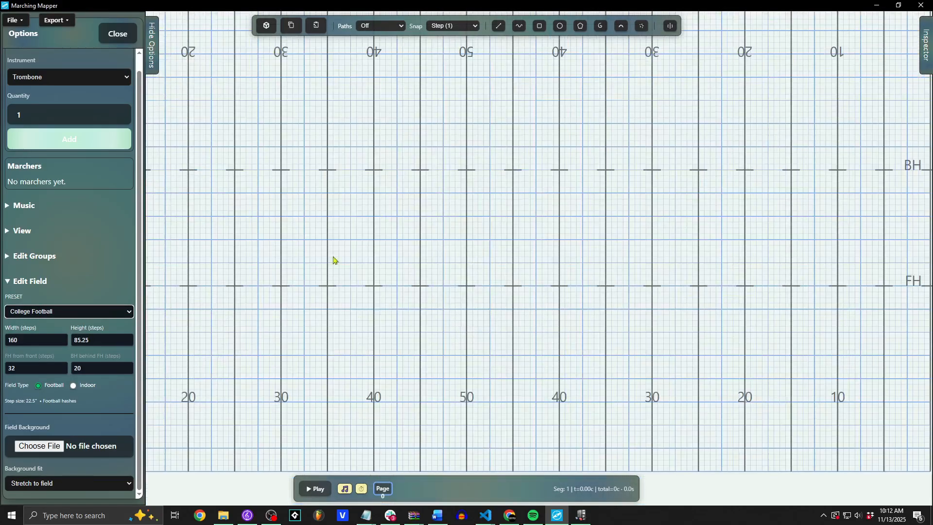
- Switch the field preset to Pro Football
left_click(94, 311)
left_click(90, 349)
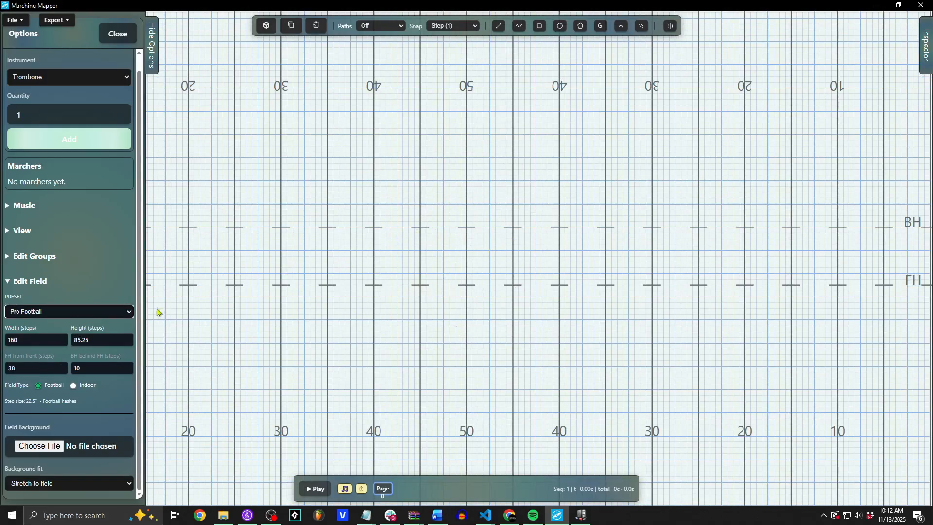
left_click(93, 314)
left_click(92, 313)
- Customize the hash marks, placing the front hash 40 steps from the front and the back hash 25 steps behind it
left_click_drag(28, 368, 1, 372)
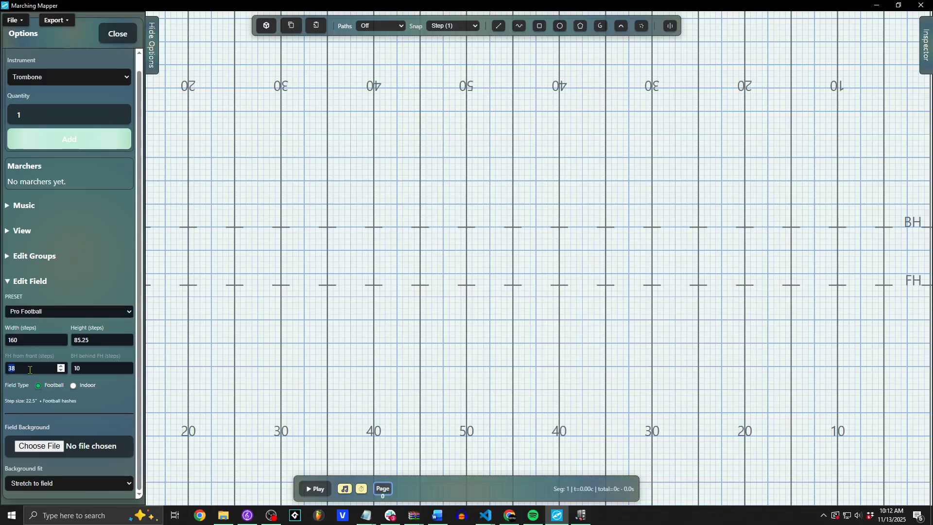
type("40")
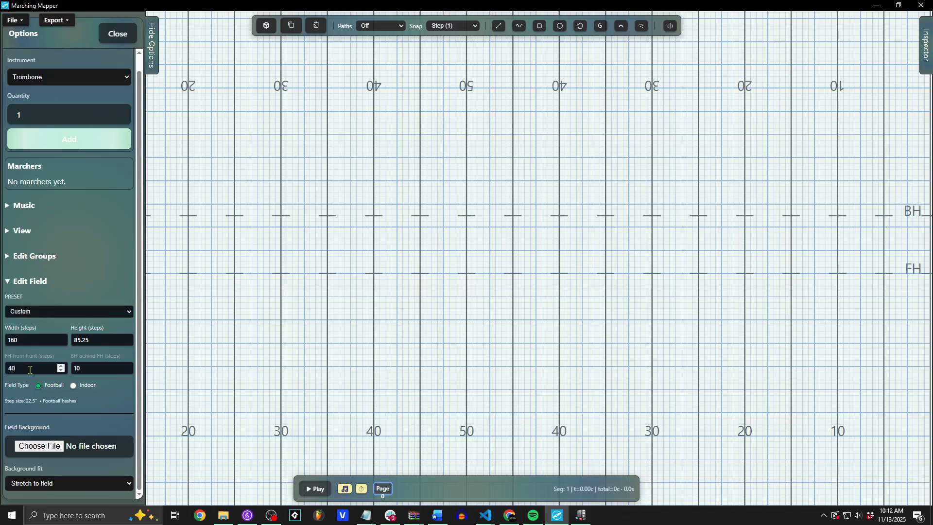
key("Tab")
type("25")
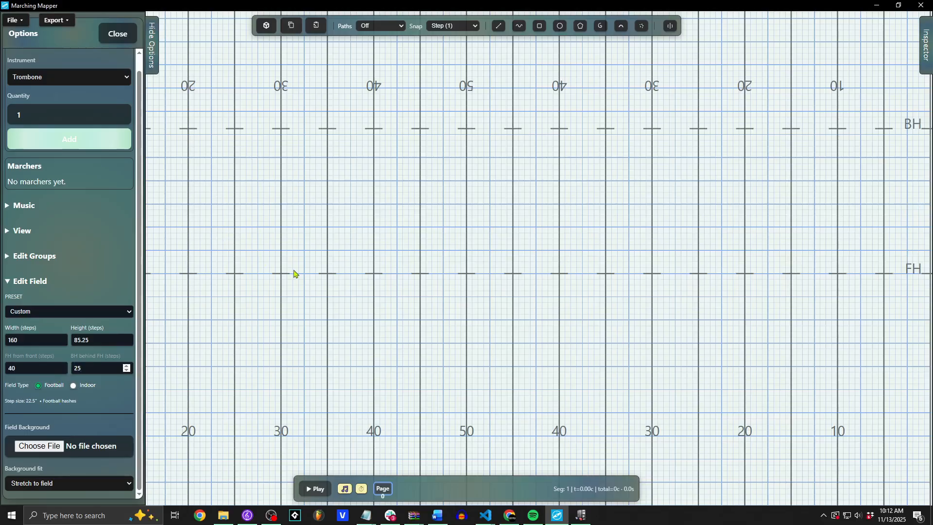
left_click(518, 109)
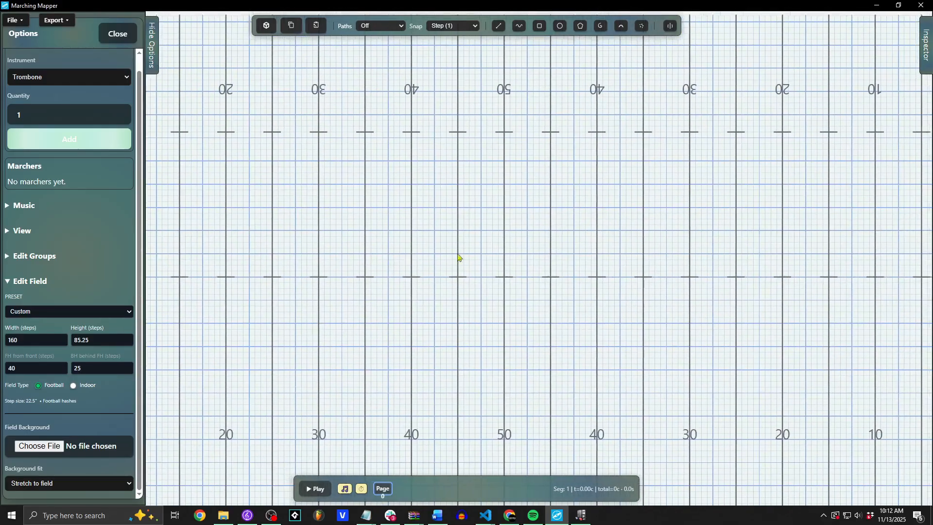
- Reset the field to the High School Football preset and switch it to the Indoor 24×16 (60×40) preset
left_click(107, 311)
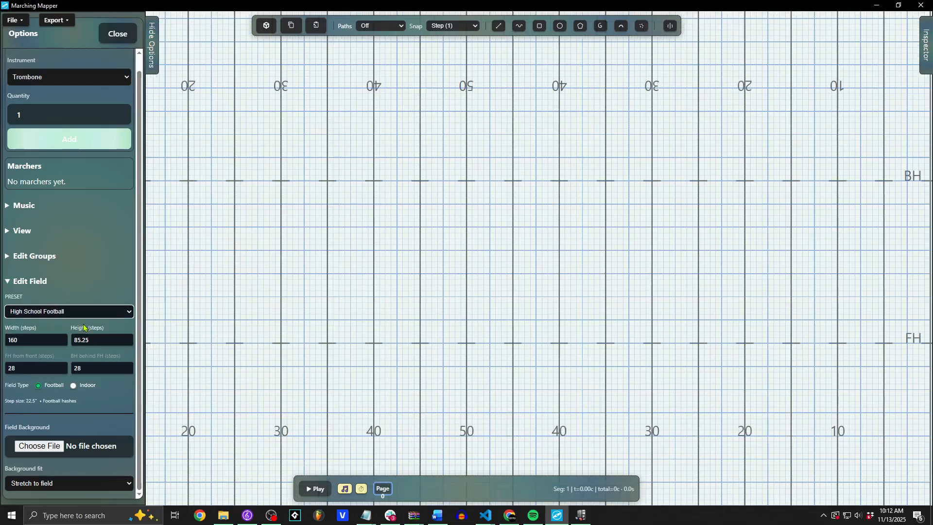
left_click(85, 326)
left_click(85, 316)
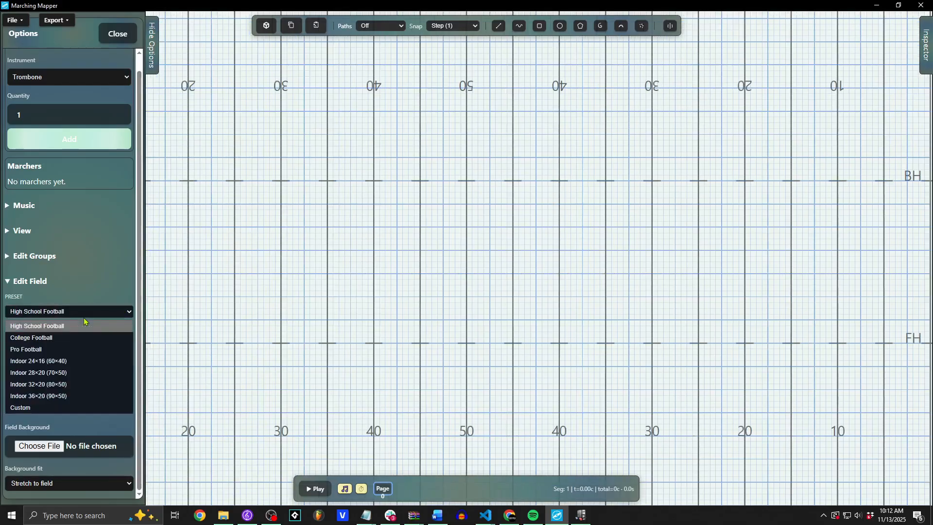
left_click(80, 362)
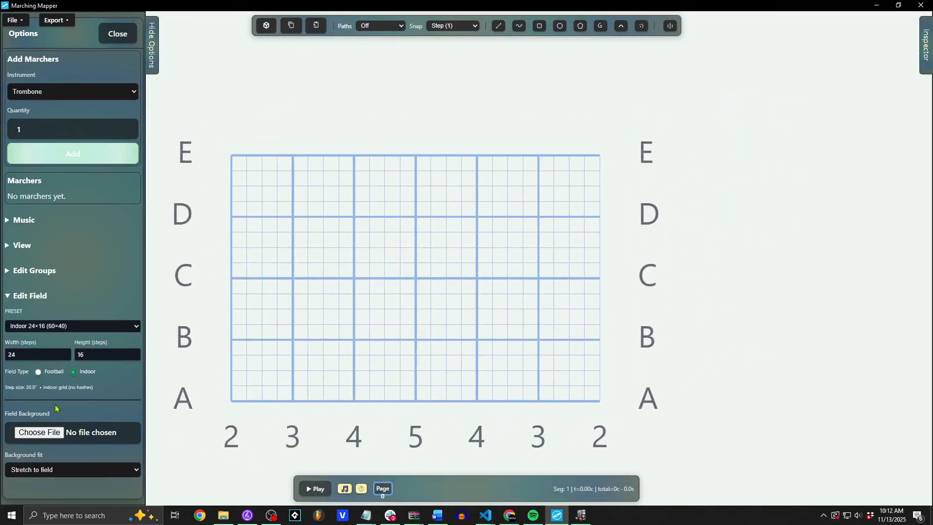
scroll(481, 377, "up", 5)
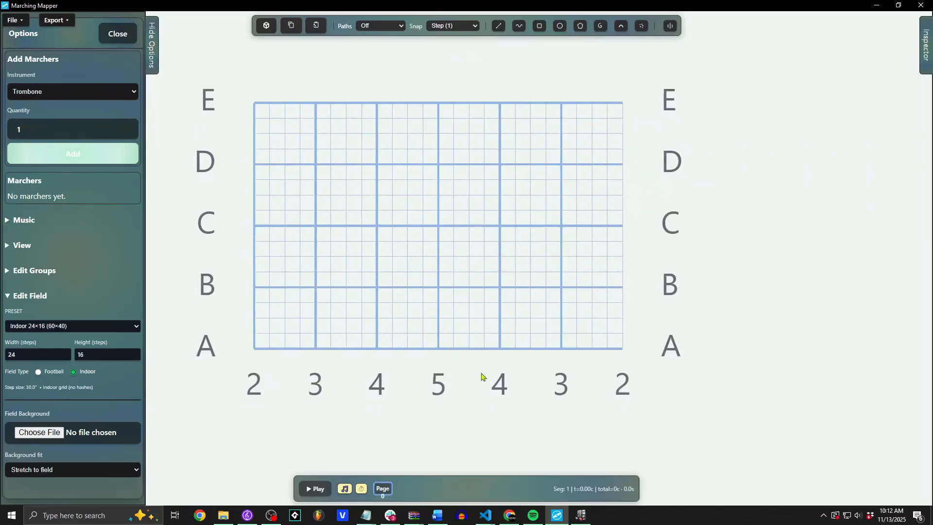
- Look over the indoor field and the list of field presets, and preview the field in 3D before returning to 2D
left_click_drag(602, 318, 549, 320)
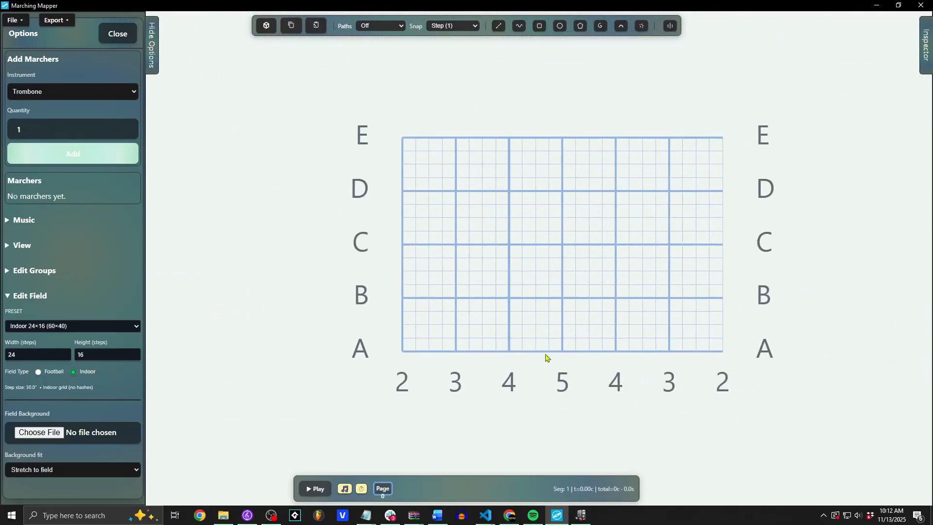
scroll(548, 363, "up", 1)
left_click(108, 327)
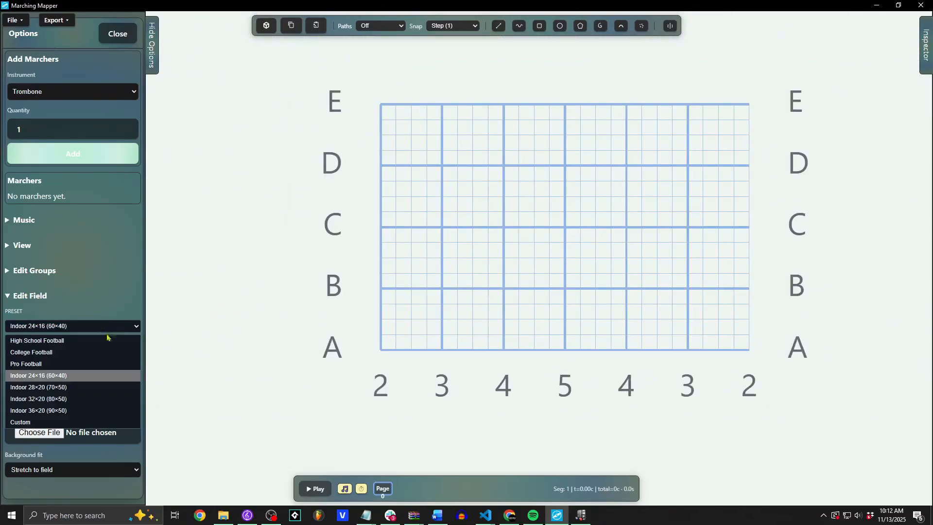
left_click(448, 331)
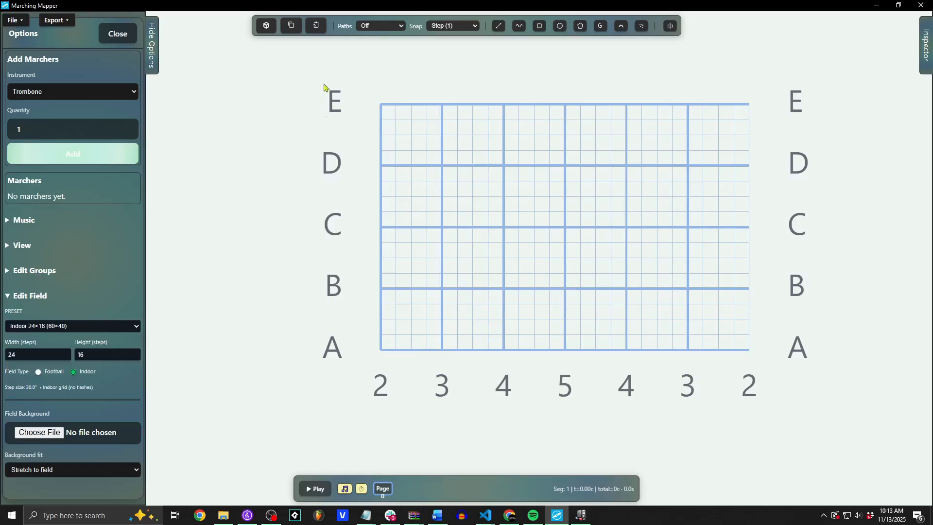
left_click(267, 26)
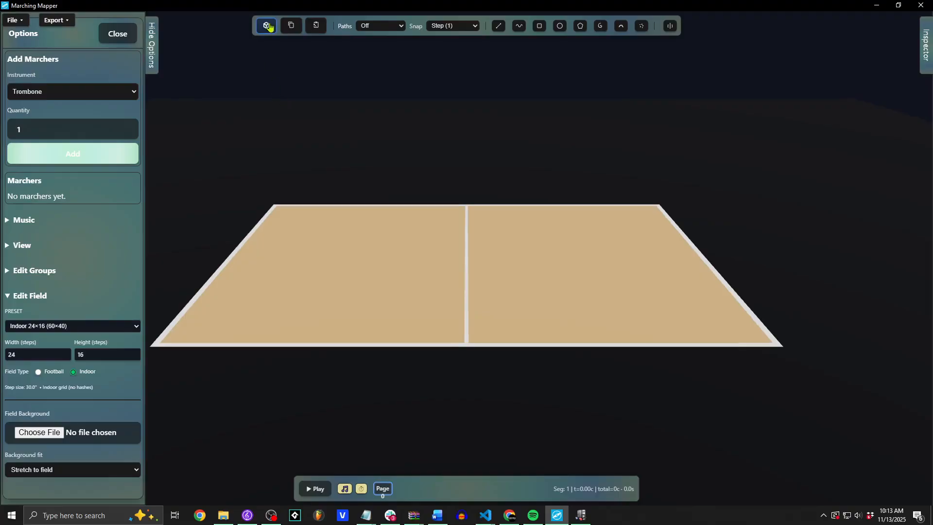
left_click(268, 27)
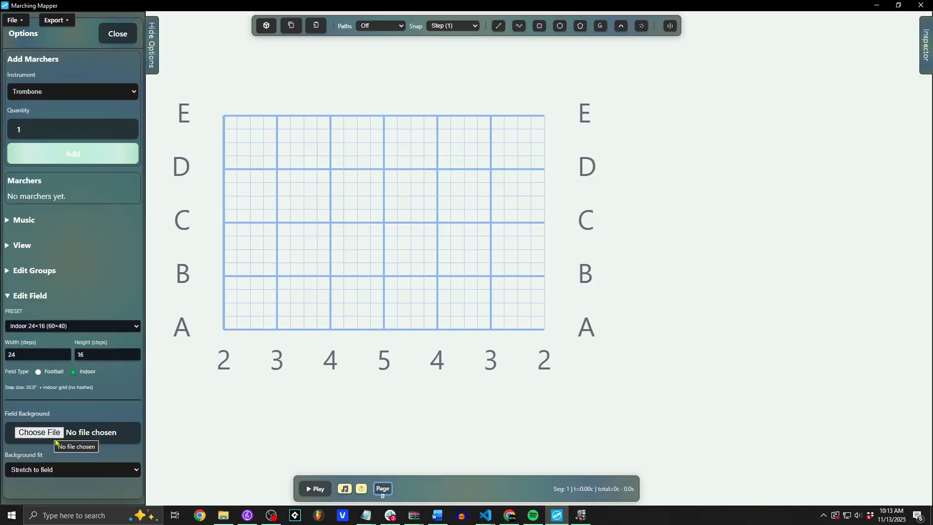
- Review the background fit options for the field background without choosing a different one
left_click(102, 471)
left_click(103, 472)
left_click(103, 474)
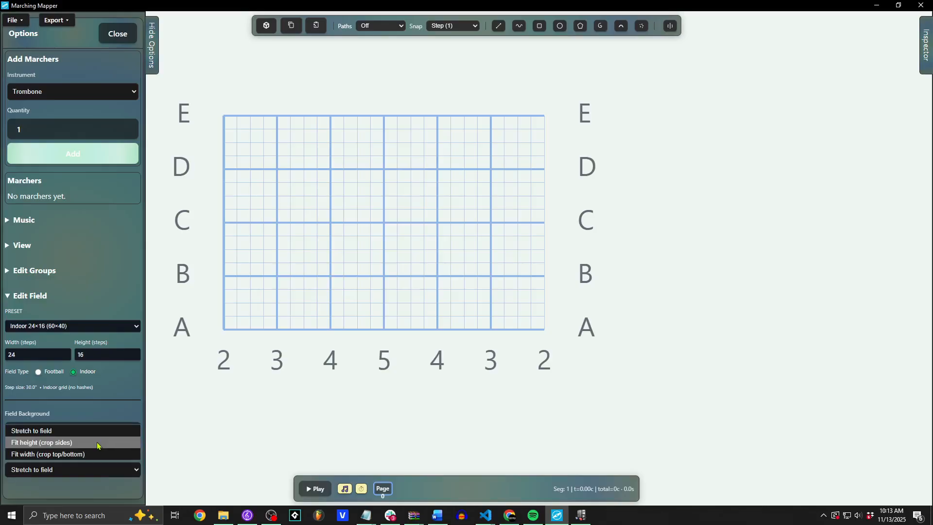
left_click(336, 337)
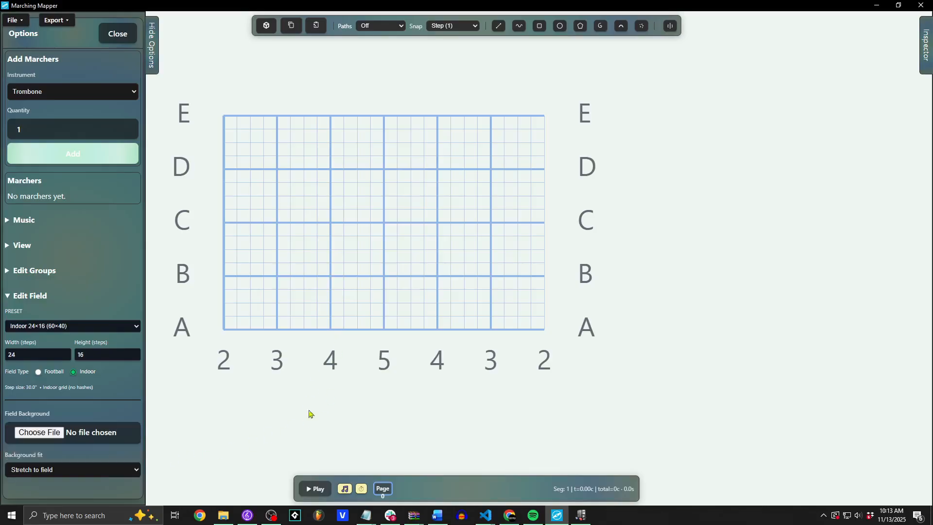
- Switch the field preset back to High School Football and collapse the field settings
left_click(58, 325)
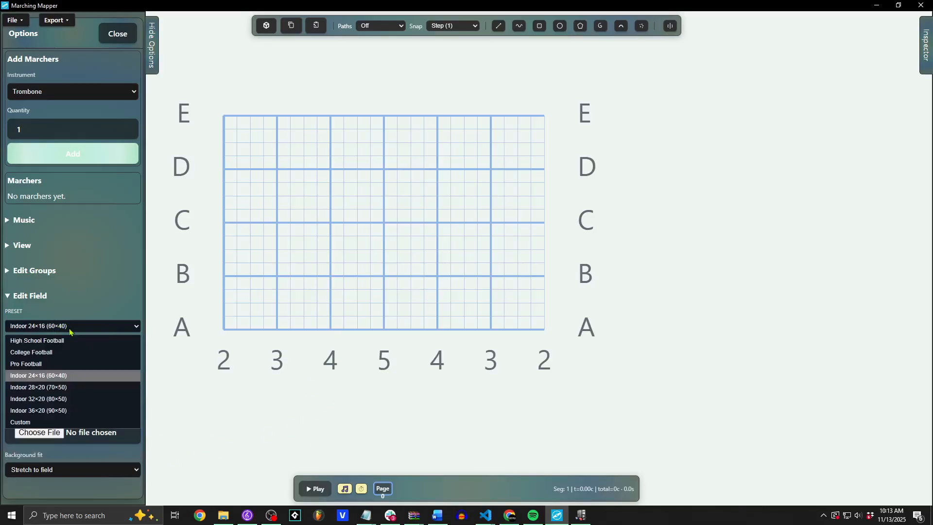
left_click(71, 335)
scroll(310, 296, "down", 3)
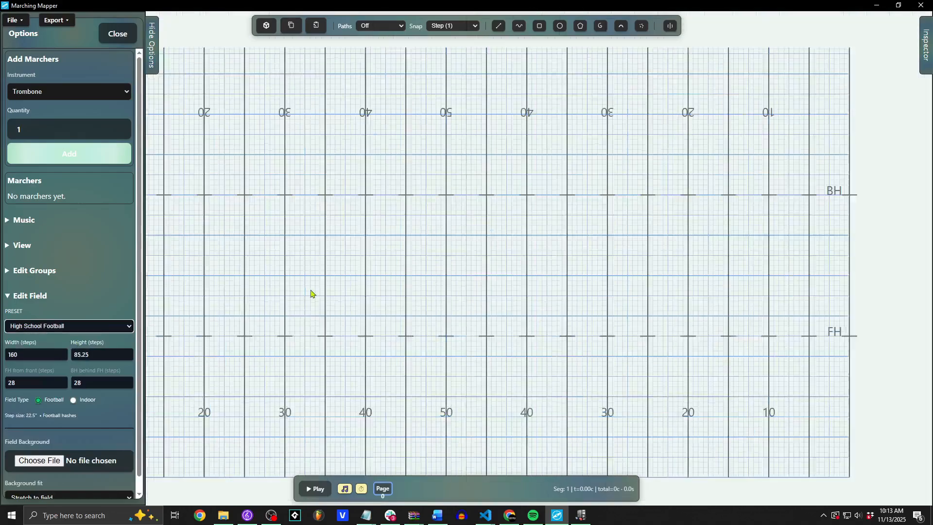
left_click(51, 302)
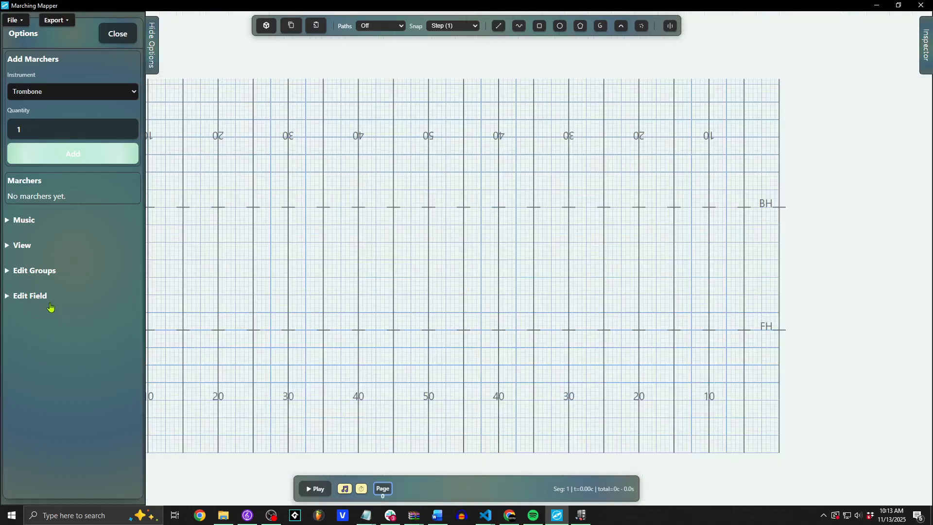
- Fill in a custom group named Ophicleide with the initial HB and a red color
left_click(41, 270)
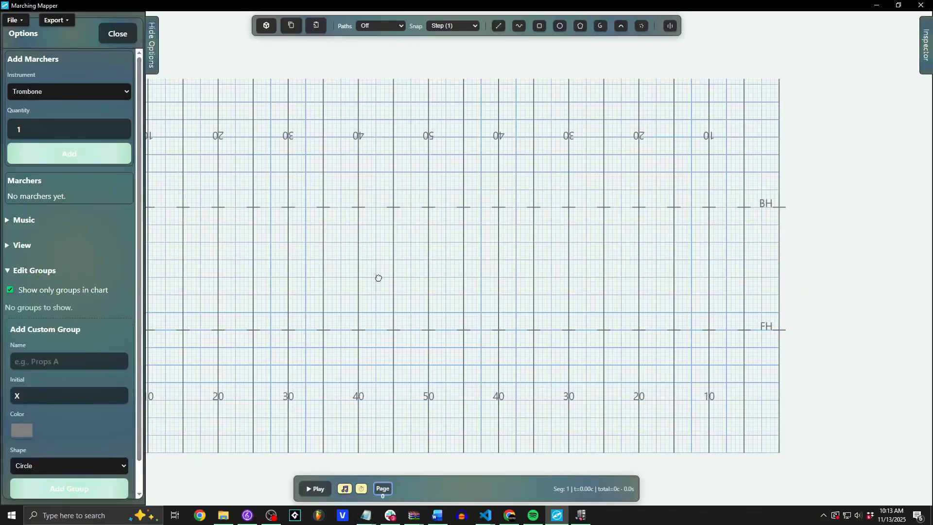
left_click_drag(362, 278, 439, 274)
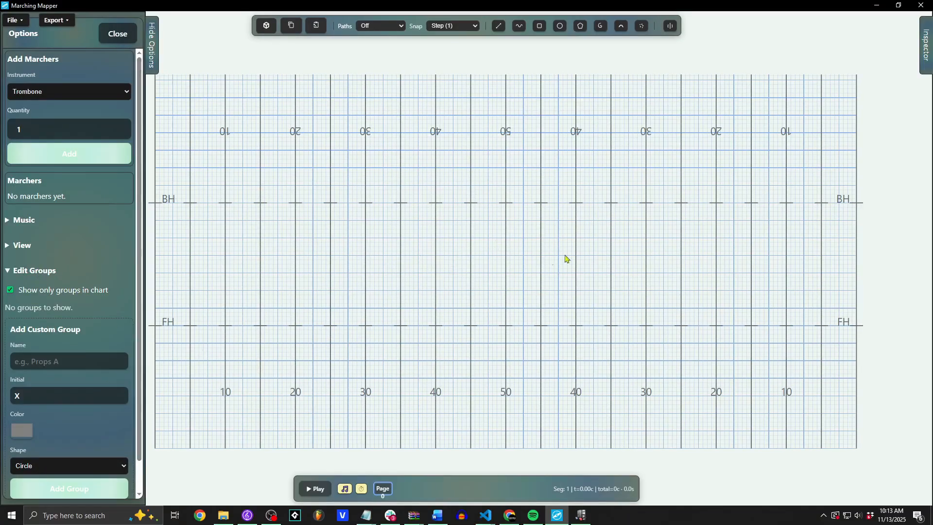
scroll(68, 356, "down", 1)
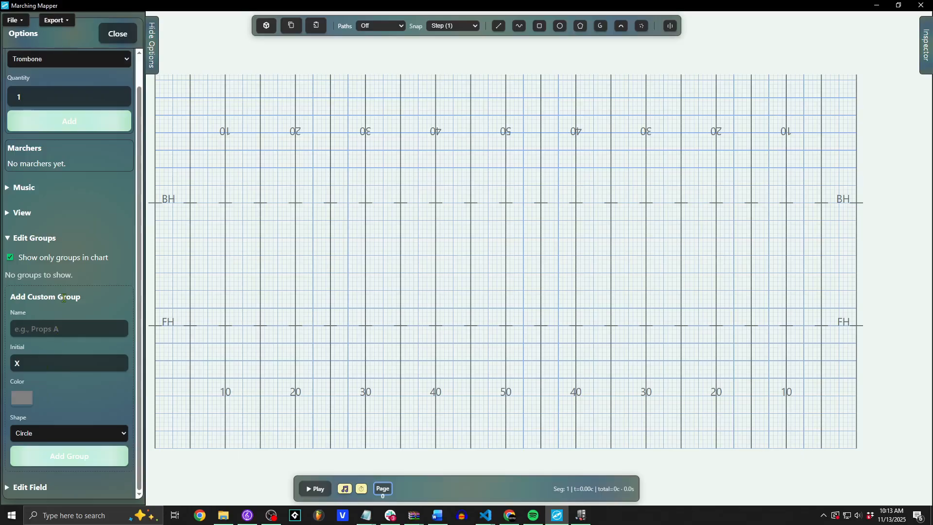
left_click(67, 334)
type("Ophicleide")
left_click(57, 368)
left_click(19, 405)
mouse_move(92, 302)
left_mouse_down()
mouse_move(116, 281)
mouse_move(98, 282)
mouse_move(122, 265)
left_mouse_up()
left_click(102, 414)
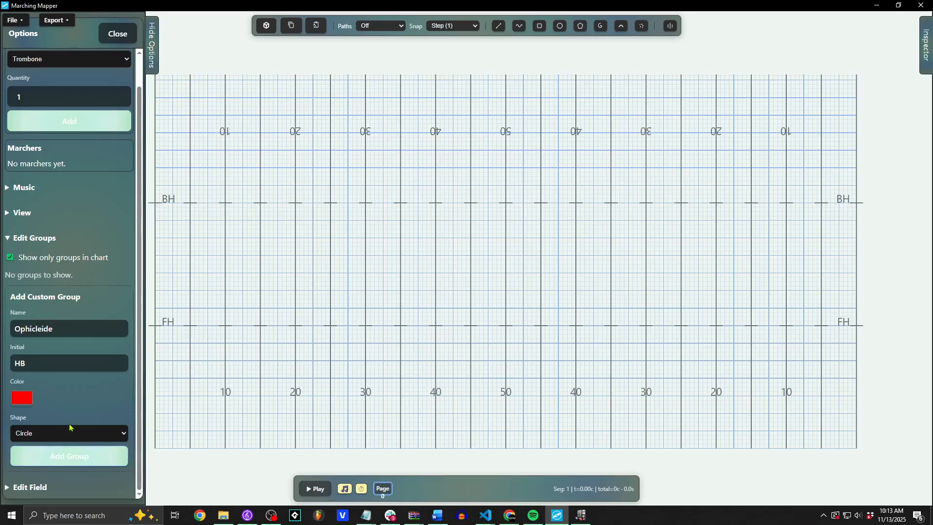
- Show all instrument groups instead of only those in the chart, look through their settings, and collapse the group settings
left_click(39, 258)
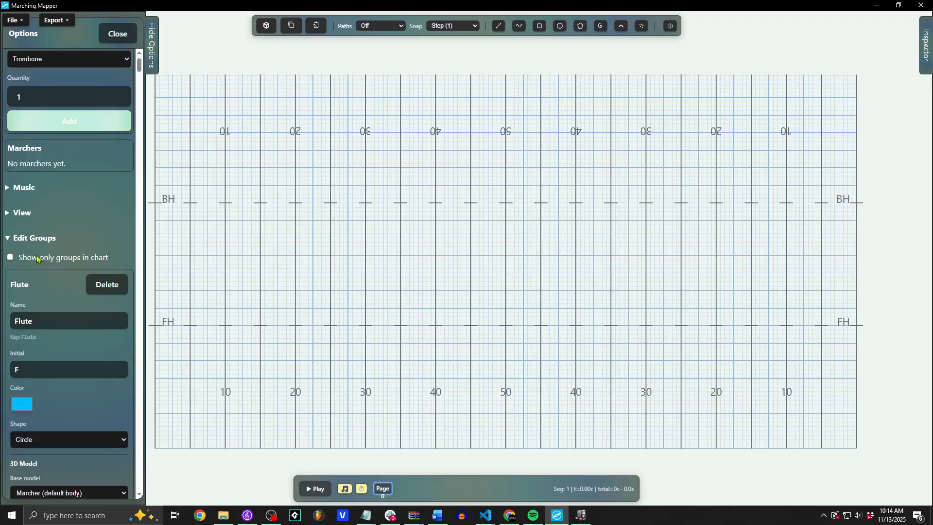
scroll(43, 335, "down", 20)
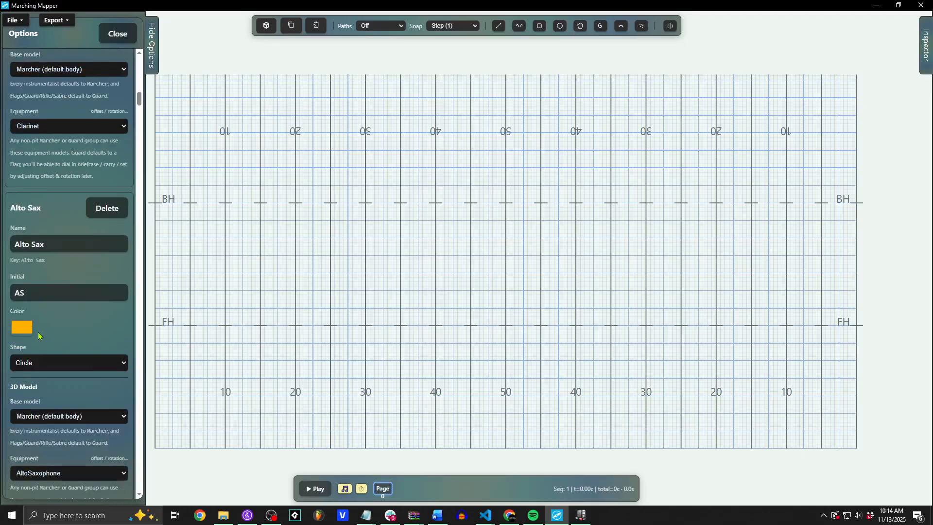
scroll(44, 336, "up", 20)
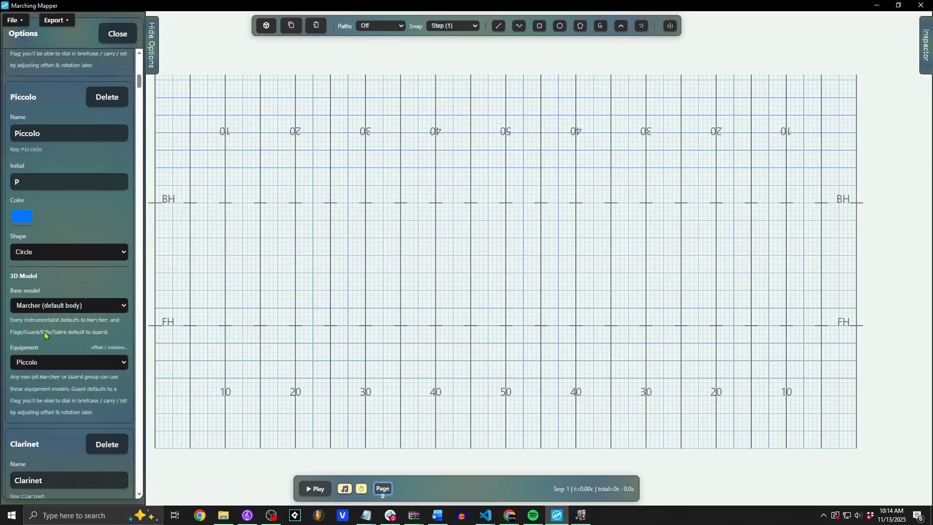
scroll(45, 335, "up", 3)
left_click(60, 283)
left_click(40, 277)
left_click(38, 274)
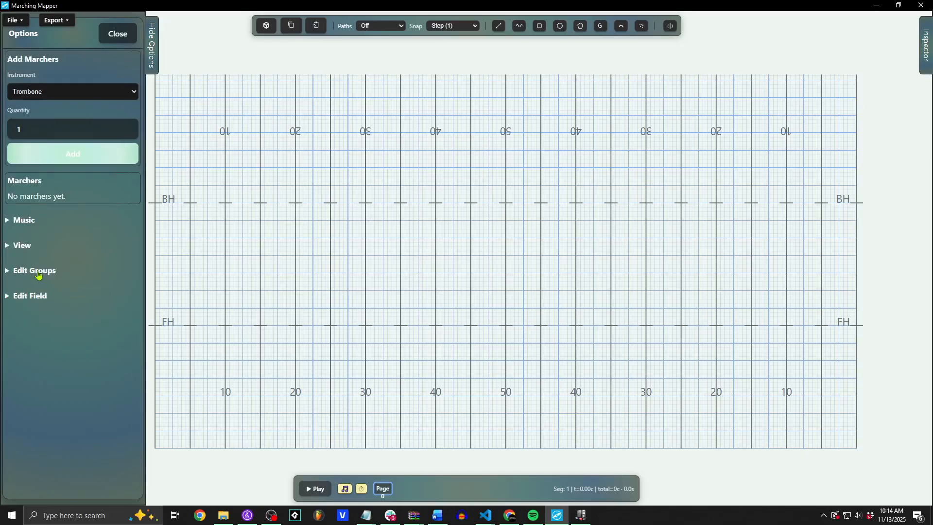
- Toggle the 1-step grid, 4-step grid, and yardlines and numbers off and on, and turn the shakos off
double_click(24, 245)
left_click(25, 245)
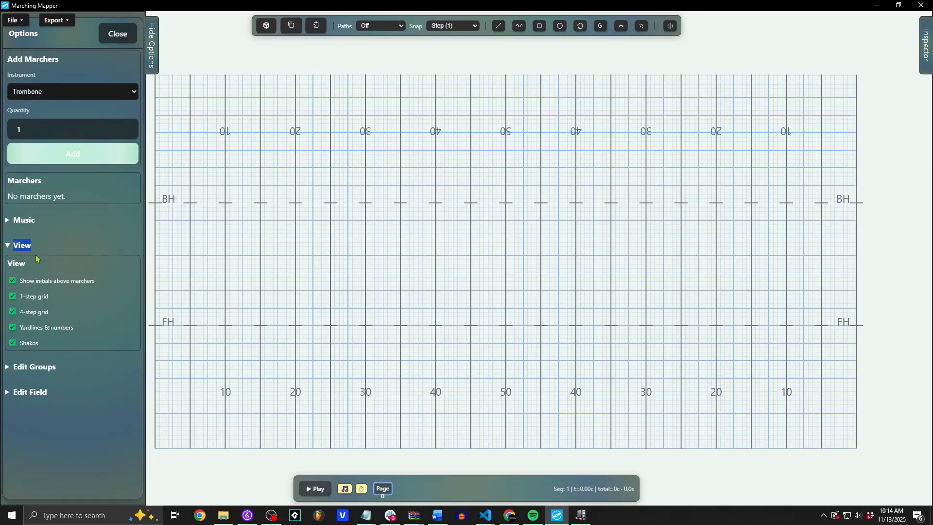
left_click(63, 283)
left_click(45, 298)
left_click(44, 299)
left_click(45, 315)
left_click(45, 315)
left_click(48, 331)
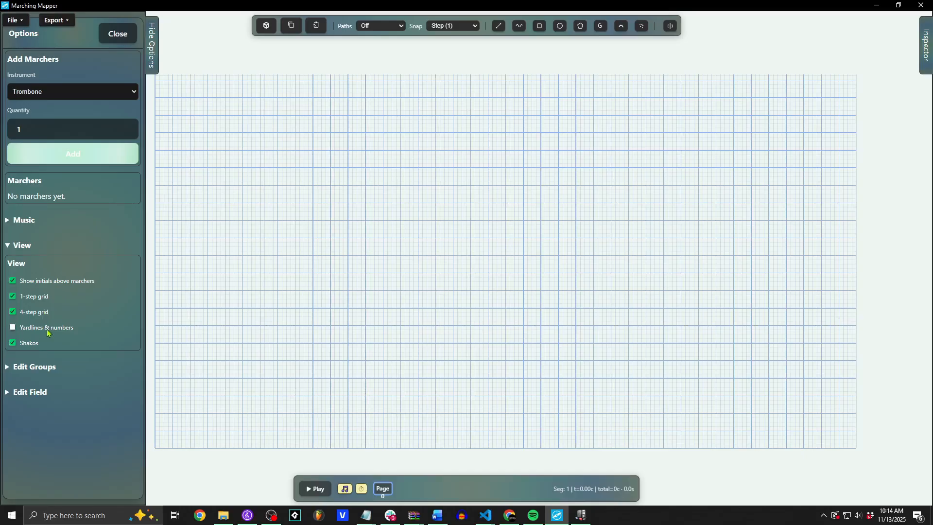
left_click(47, 333)
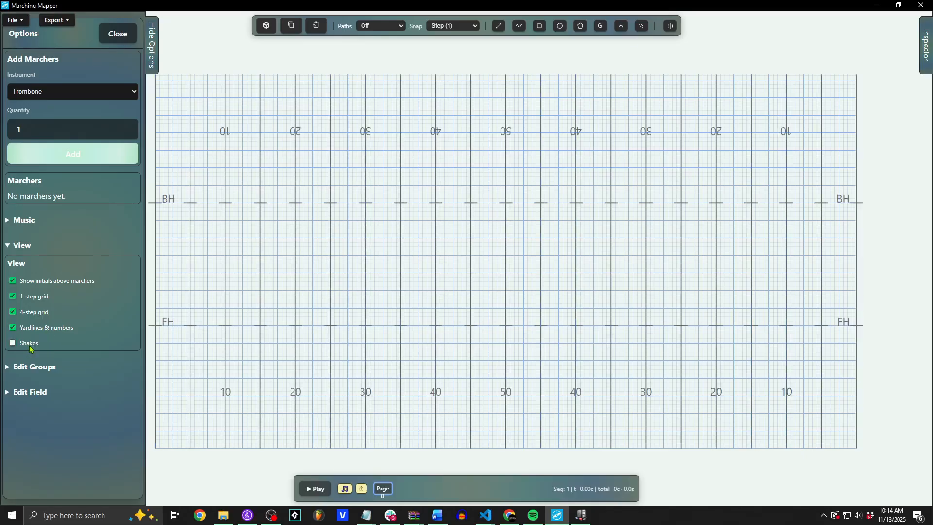
left_click(13, 245)
- Set the music's skip into file to 1 second and its delay start to 2 seconds
left_click(37, 222)
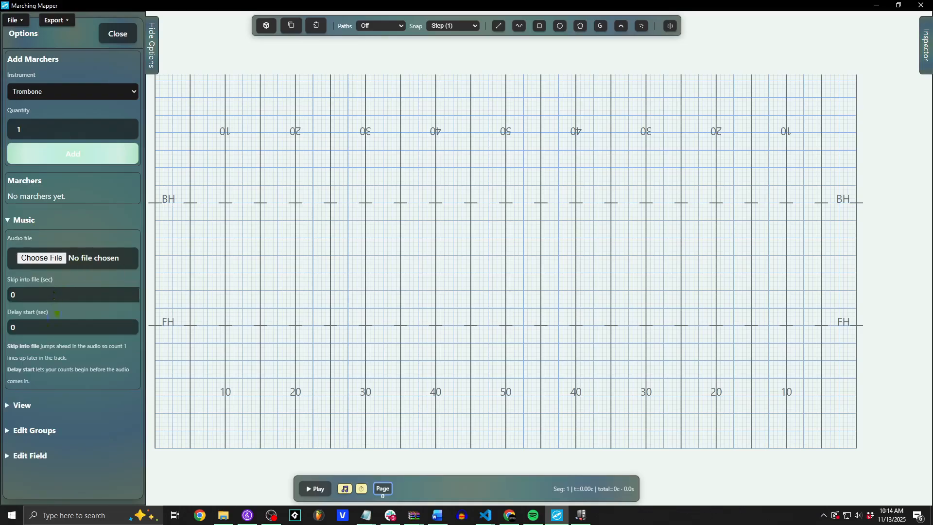
scroll(486, 311, "up", 5)
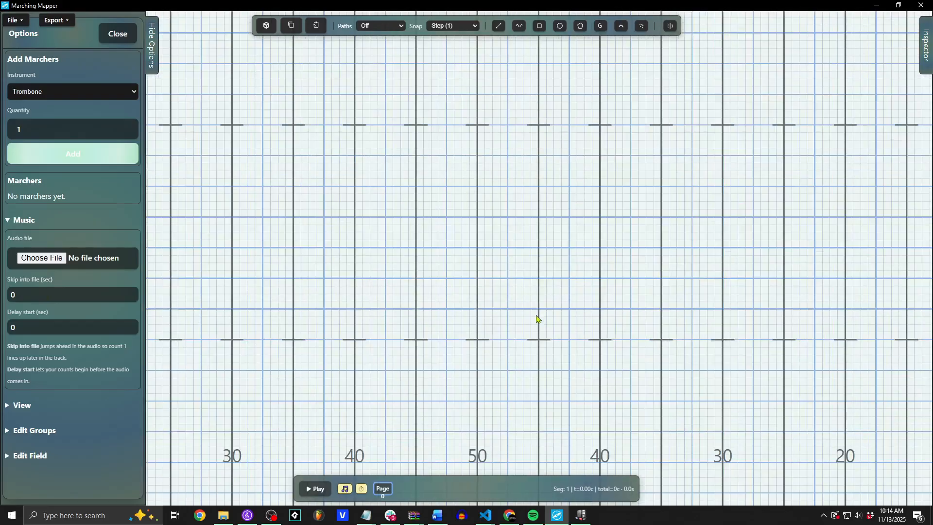
scroll(457, 306, "down", 10)
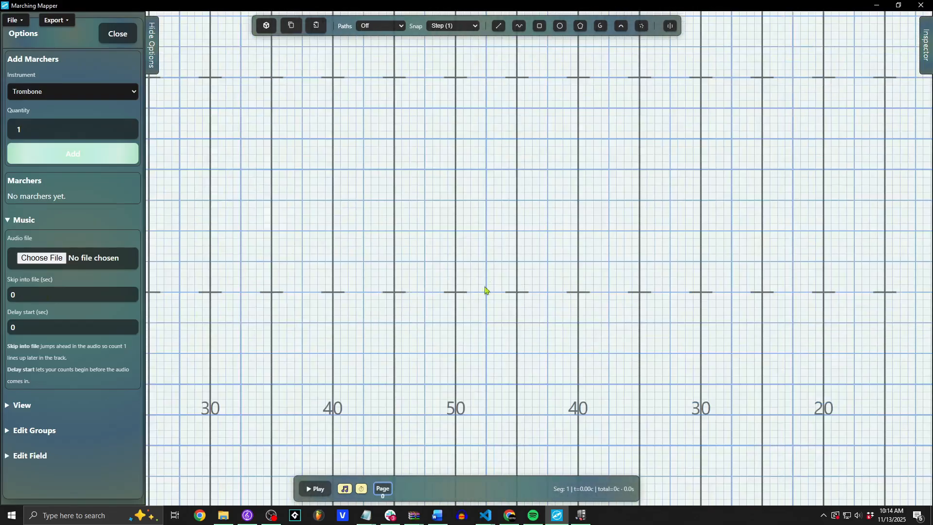
left_click_drag(471, 243, 448, 281)
scroll(442, 318, "up", 3)
left_click_drag(470, 368, 465, 219)
scroll(467, 229, "down", 1)
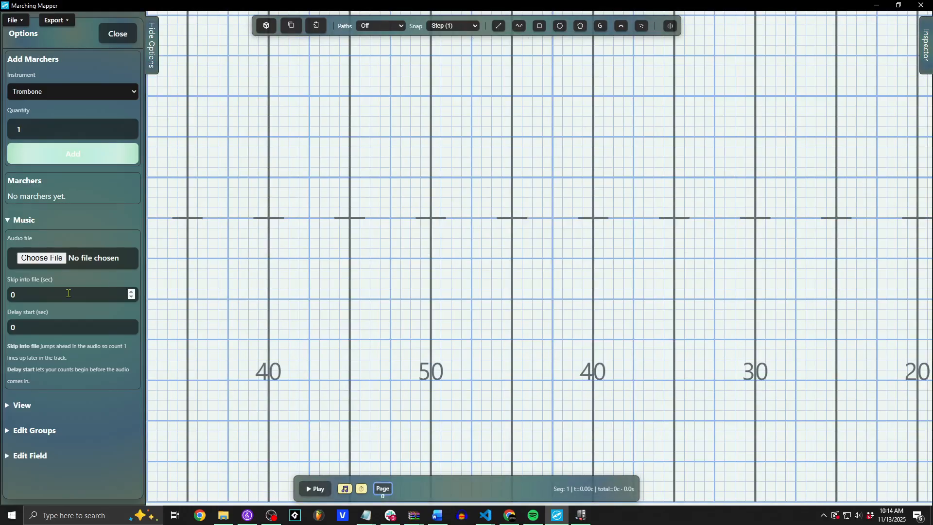
type("1")
left_click_drag(468, 229, 456, 281)
scroll(453, 296, "up", 3)
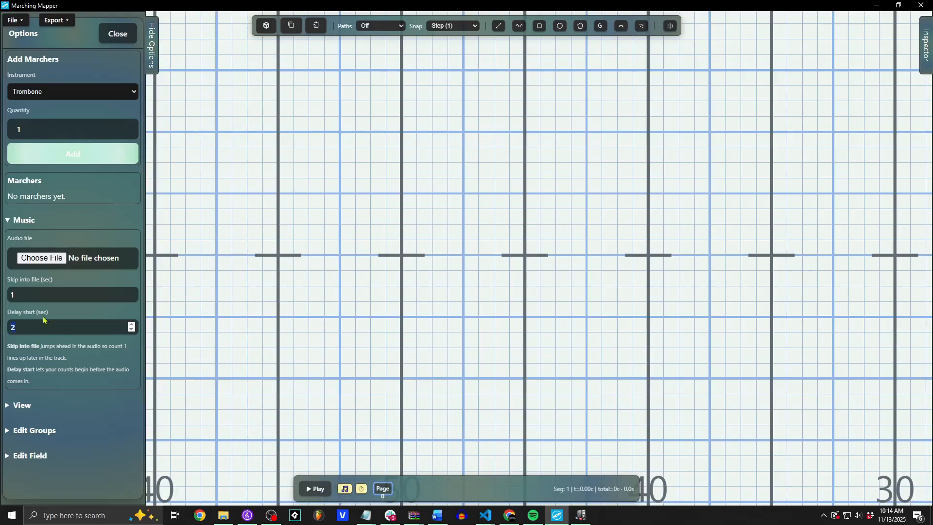
- Reset the music's delay start and skip into file to 0 seconds and collapse the music settings
type("0")
key("shift+Tab")
type("0")
left_click(73, 220)
scroll(335, 303, "down", 3)
scroll(339, 310, "down", 2)
left_click_drag(359, 282, 349, 298)
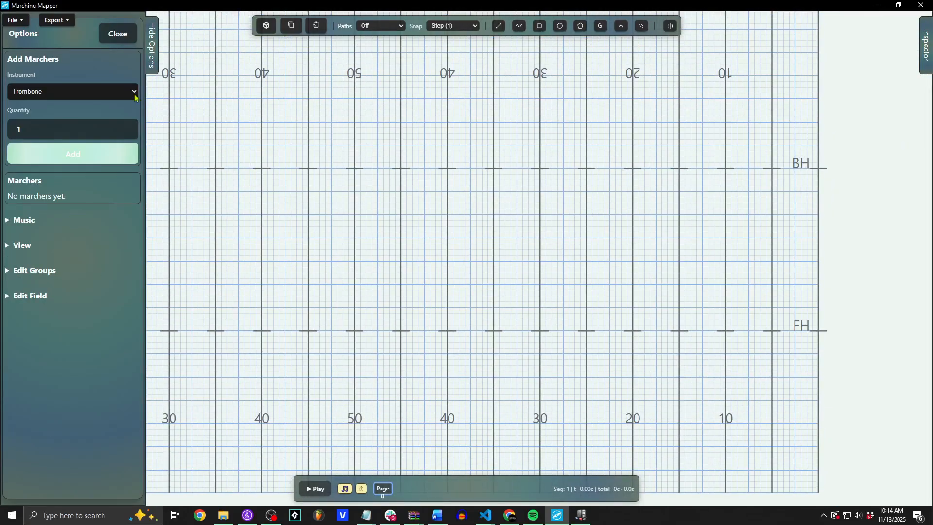
- Hide the options and review the file commands and the show information fields
left_click(153, 63)
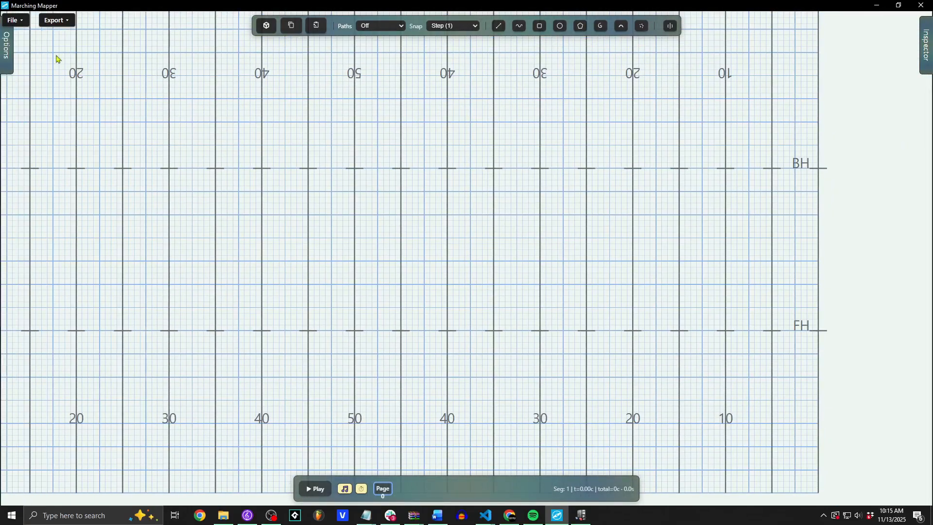
left_click(19, 22)
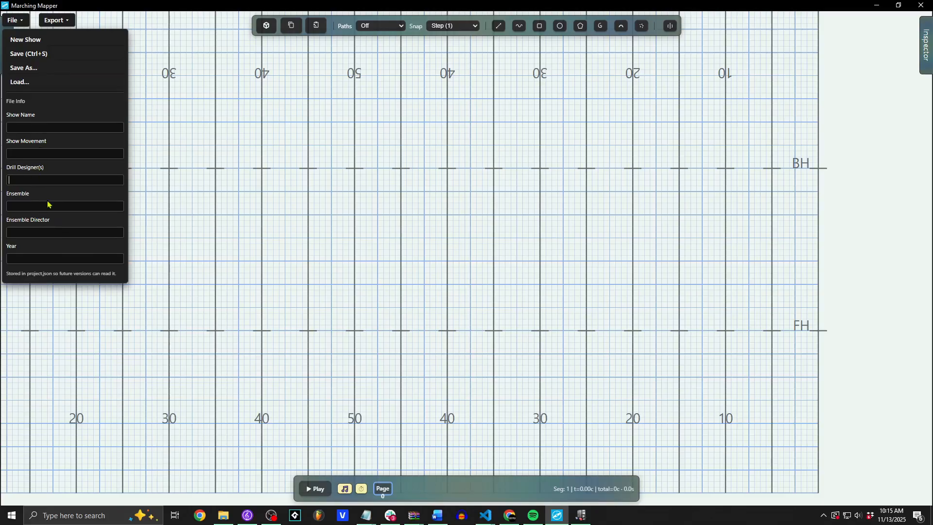
double_click(32, 167)
left_click(41, 206)
left_click(20, 20)
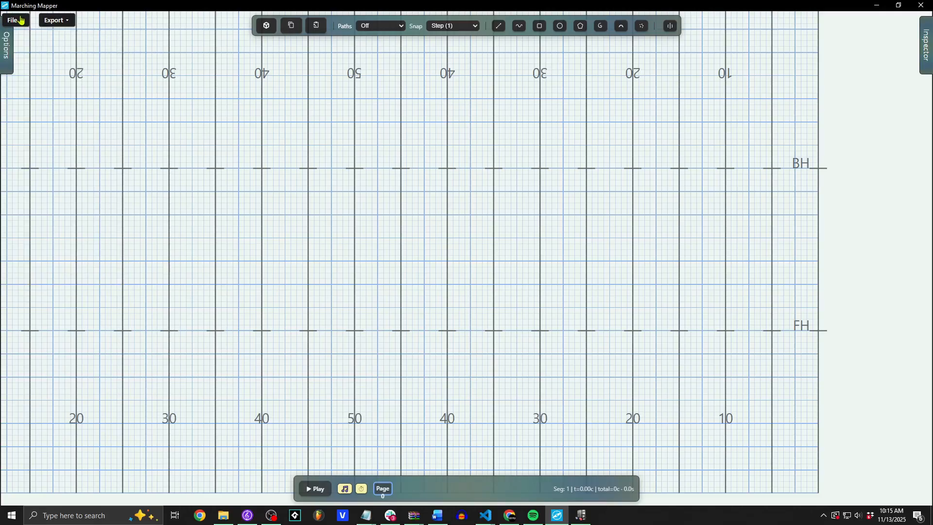
- Review the export settings for drill sheets, dot cards and 2D or 3D video, and recheck the file commands
left_click(63, 21)
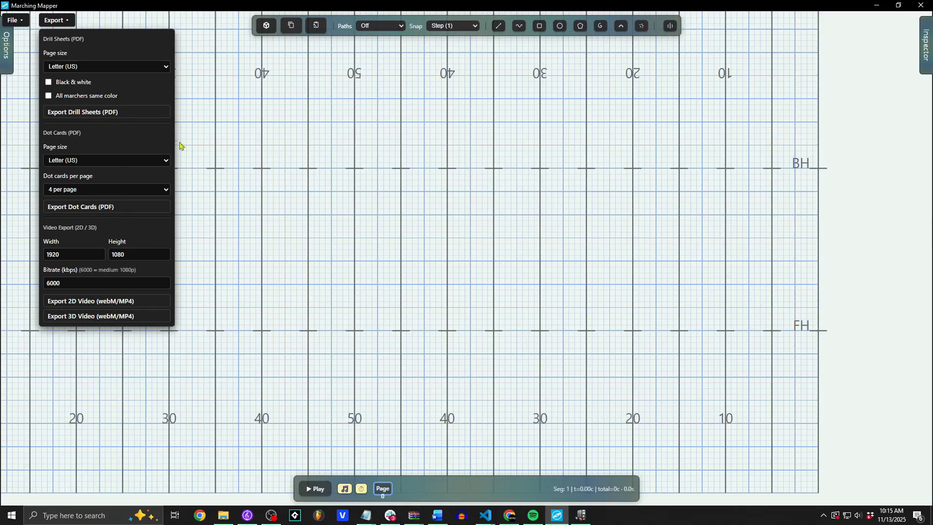
left_click(63, 20)
left_click(16, 20)
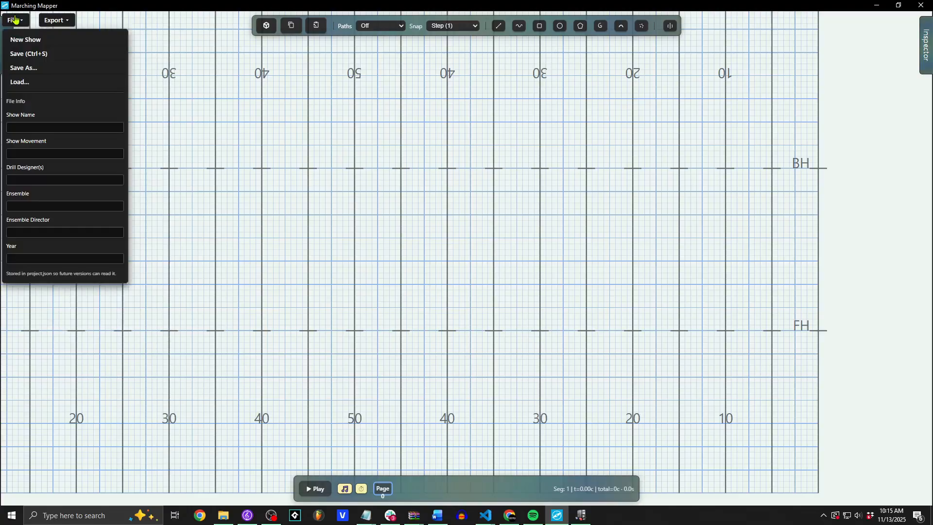
left_click(16, 20)
- Add 30 trumpet marchers to the field and hide the options
scroll(215, 189, "down", 4)
left_click_drag(280, 192, 511, 184)
scroll(511, 184, "up", 2)
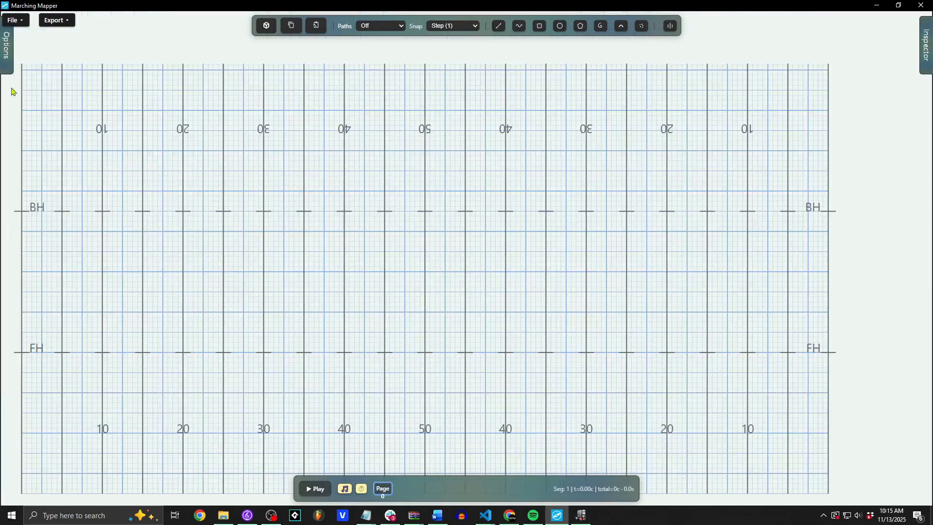
left_click(7, 64)
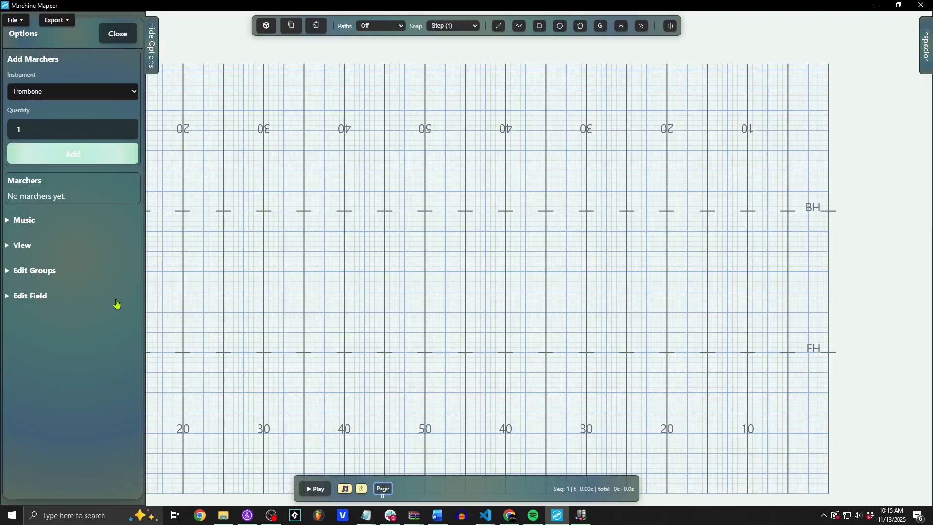
left_click(72, 93)
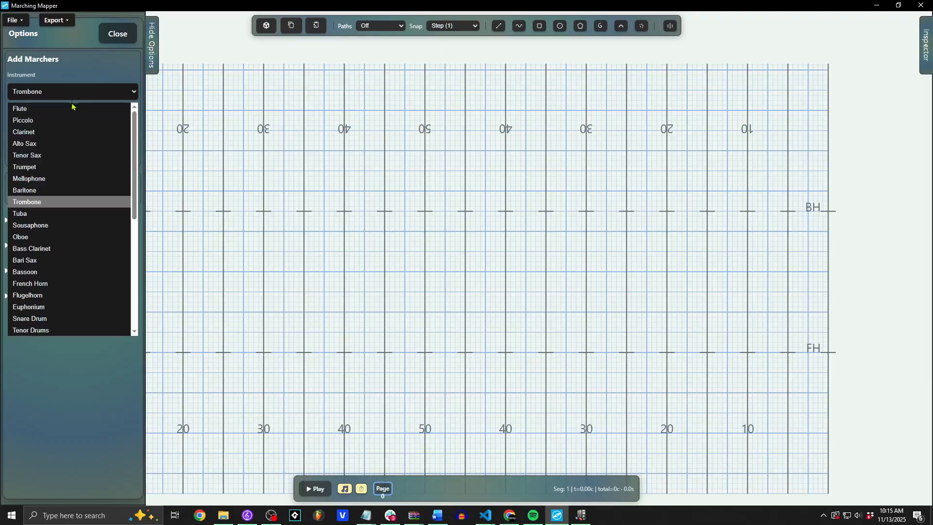
left_click(87, 168)
double_click(71, 136)
type("6")
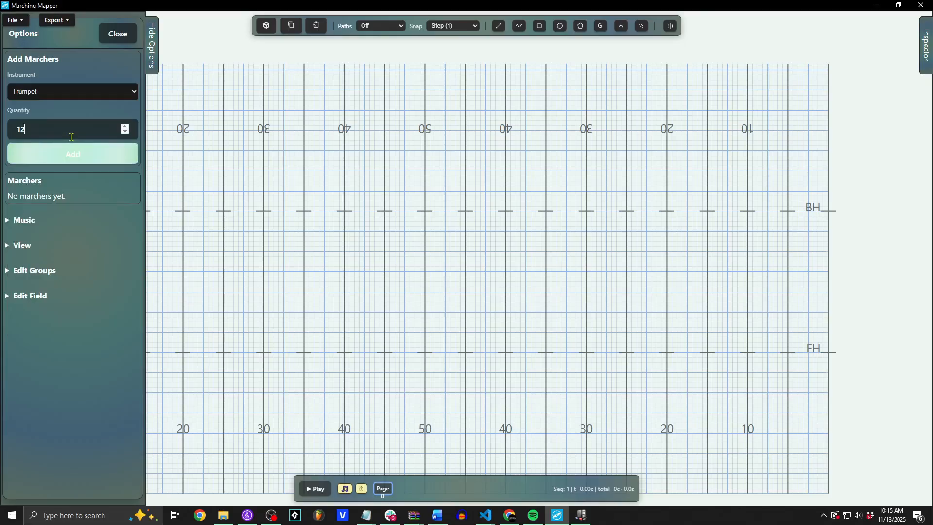
scroll(77, 138, "up", 5)
left_click(98, 154)
left_click(154, 63)
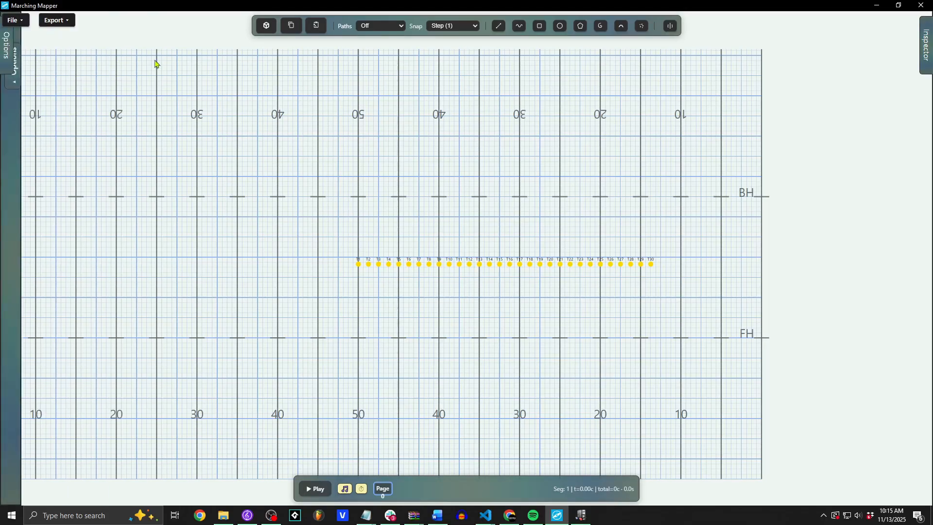
- Select all 30 trumpets, place their line on the back hash centred on the 50-yard line, and clear the selection
left_click_drag(257, 186, 749, 290)
left_click_drag(504, 262, 364, 247)
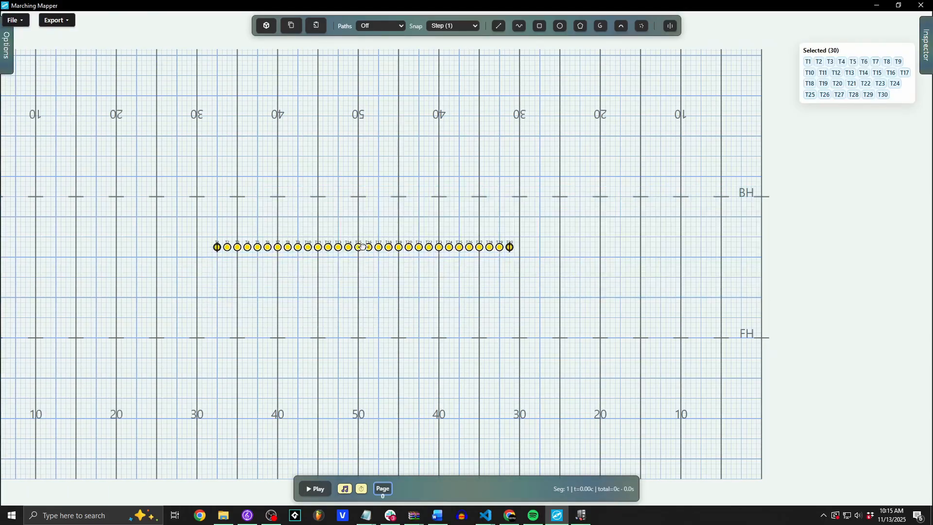
scroll(361, 306, "up", 4)
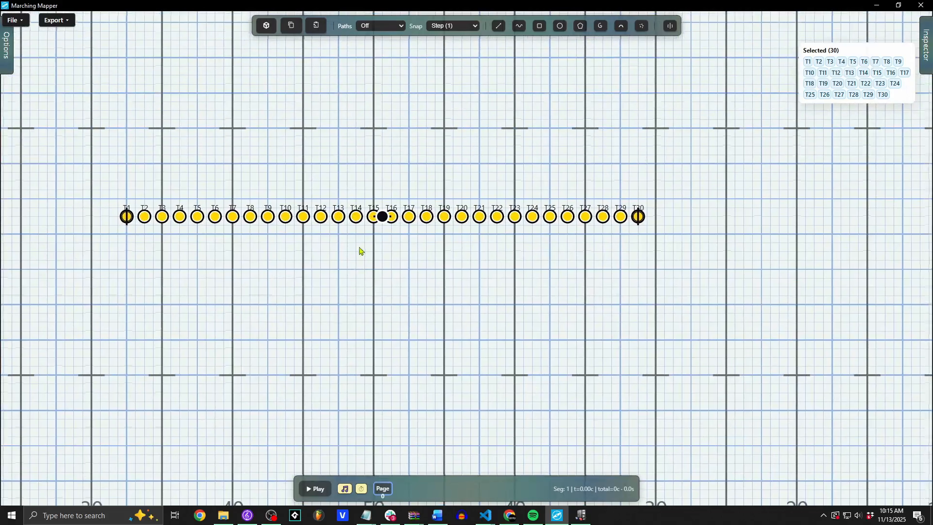
scroll(365, 265, "up", 4)
left_click_drag(414, 280, 402, 149)
left_click(389, 254)
left_click_drag(389, 254, 568, 296)
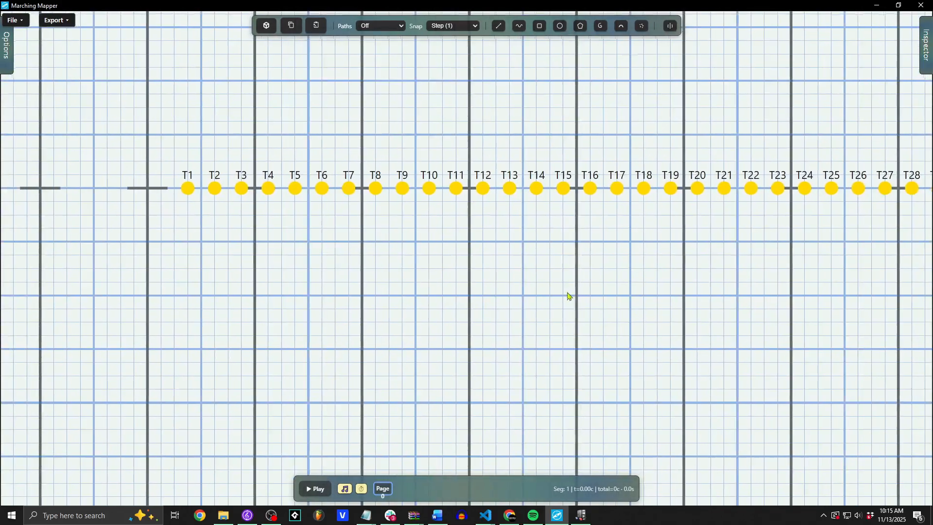
- Select all 30 trumpets on the back hash twice, clearing the selection each time
scroll(171, 149, "down", 3)
left_click_drag(316, 144, 217, 189)
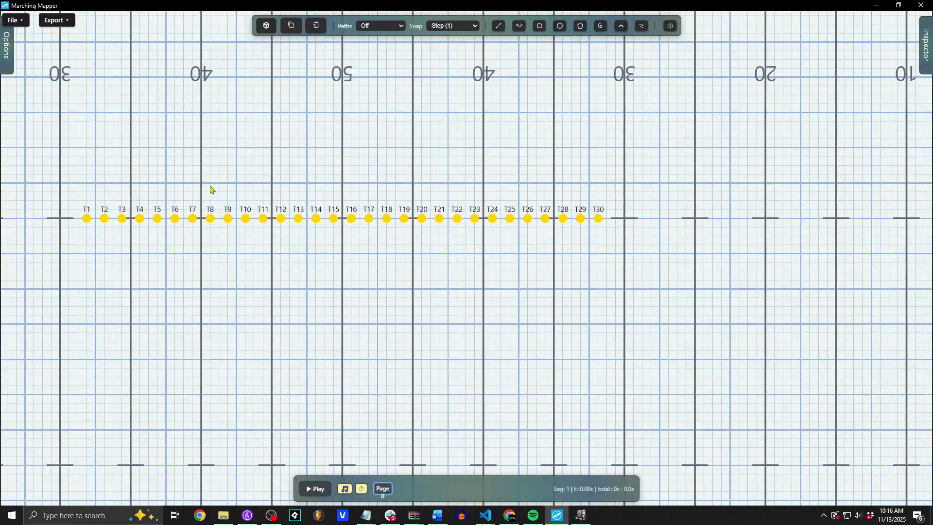
mouse_move(14, 113)
left_mouse_down()
mouse_move(93, 152)
mouse_move(529, 201)
mouse_move(750, 261)
left_mouse_up()
left_click_drag(28, 139, 704, 308)
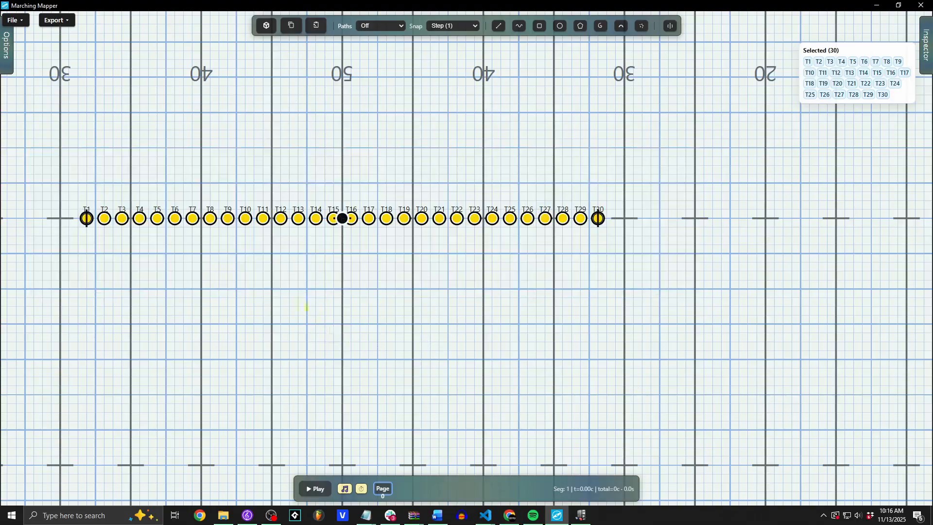
left_click_drag(307, 304, 543, 292)
mouse_move(662, 279)
left_mouse_down()
mouse_move(362, 316)
mouse_move(684, 275)
mouse_move(502, 448)
mouse_move(424, 340)
mouse_move(735, 269)
mouse_move(614, 313)
mouse_move(527, 301)
mouse_move(444, 227)
mouse_move(583, 246)
mouse_move(466, 281)
left_mouse_up()
scroll(466, 280, "down", 4)
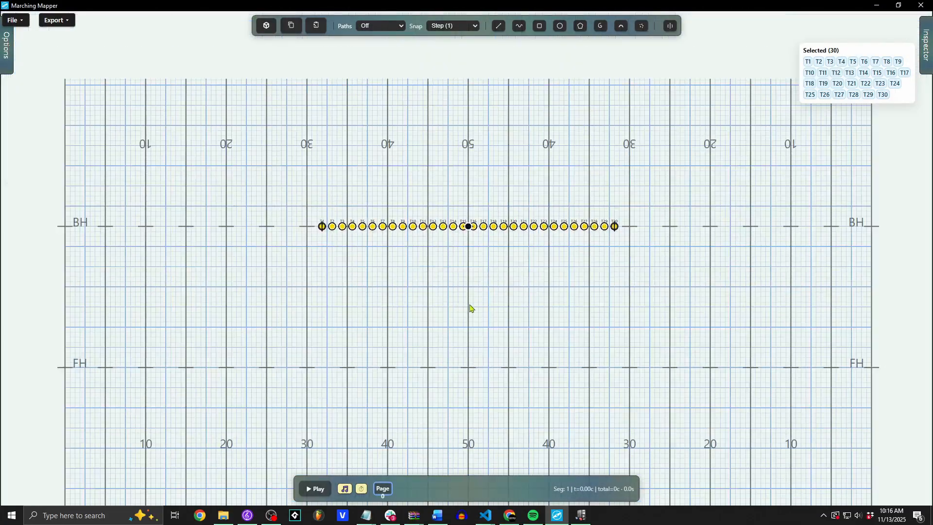
scroll(470, 307, "up", 5)
left_click_drag(490, 272, 466, 312)
left_click(469, 296)
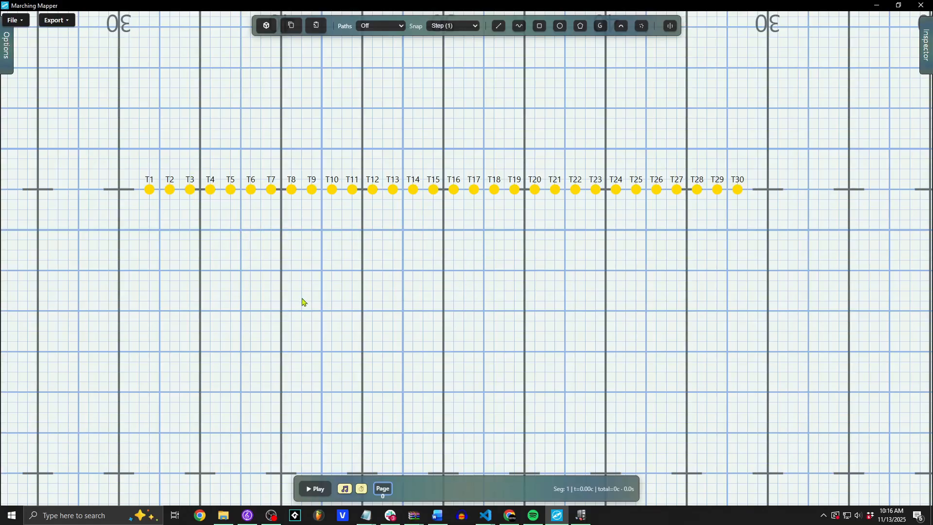
mouse_move(330, 258)
left_mouse_down()
mouse_move(769, 257)
mouse_move(862, 231)
mouse_move(786, 133)
mouse_move(634, 109)
mouse_move(544, 139)
mouse_move(242, 102)
mouse_move(60, 191)
mouse_move(101, 235)
mouse_move(99, 312)
mouse_move(170, 342)
mouse_move(204, 369)
left_mouse_up()
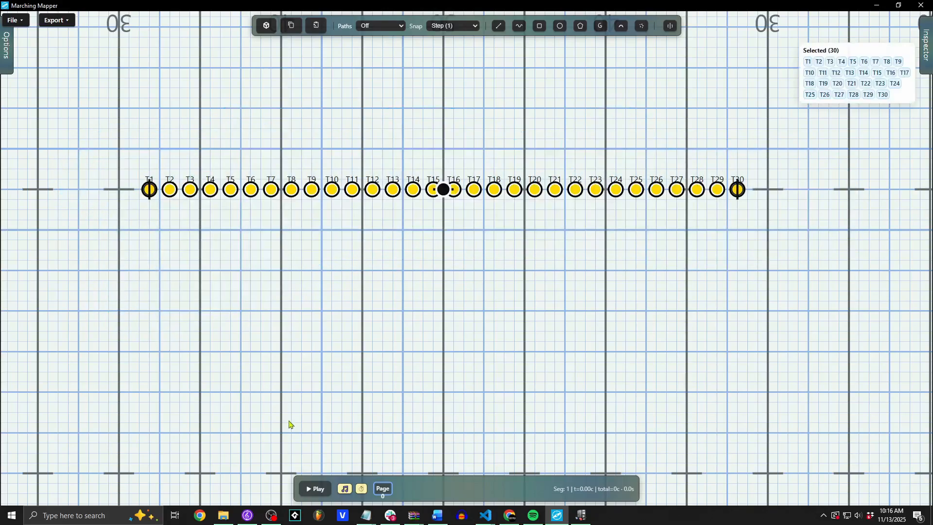
left_click(475, 327)
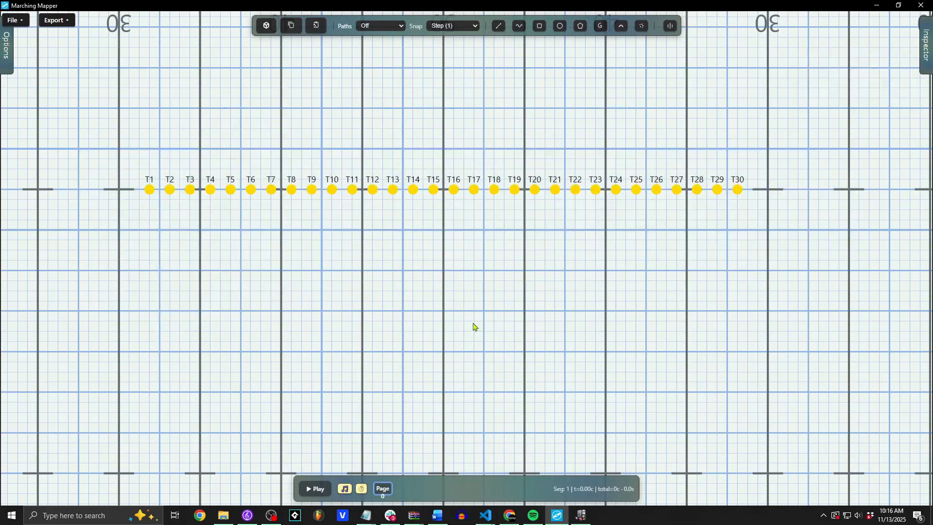
- Show the field in 3D and examine the trumpet line from the side, near and far
left_click(267, 26)
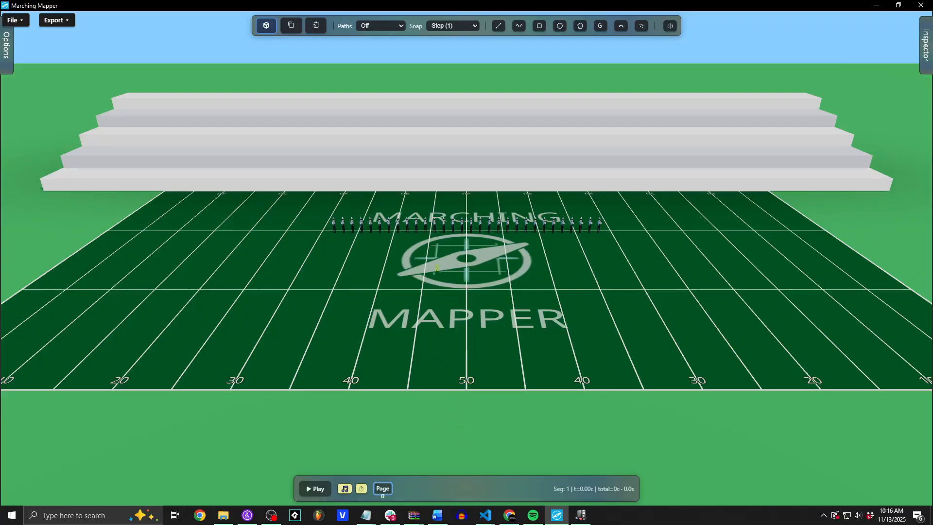
mouse_move(432, 227)
left_mouse_down()
mouse_move(519, 209)
mouse_move(531, 196)
mouse_move(491, 231)
mouse_move(417, 230)
mouse_move(366, 195)
mouse_move(247, 208)
mouse_move(283, 229)
mouse_move(516, 231)
mouse_move(553, 186)
mouse_move(552, 144)
mouse_move(694, 139)
mouse_move(722, 250)
mouse_move(545, 228)
mouse_move(525, 212)
mouse_move(437, 236)
left_mouse_up()
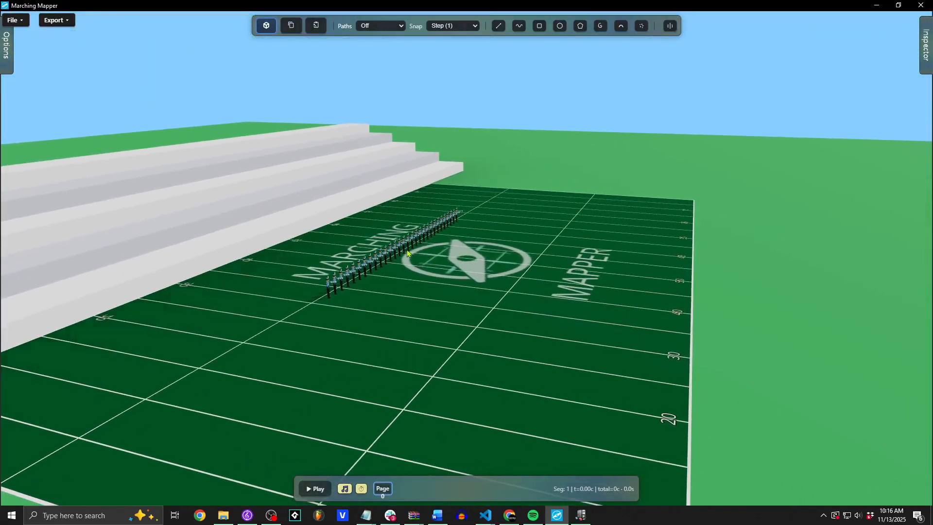
scroll(438, 236, "up", 4)
scroll(438, 235, "down", 8)
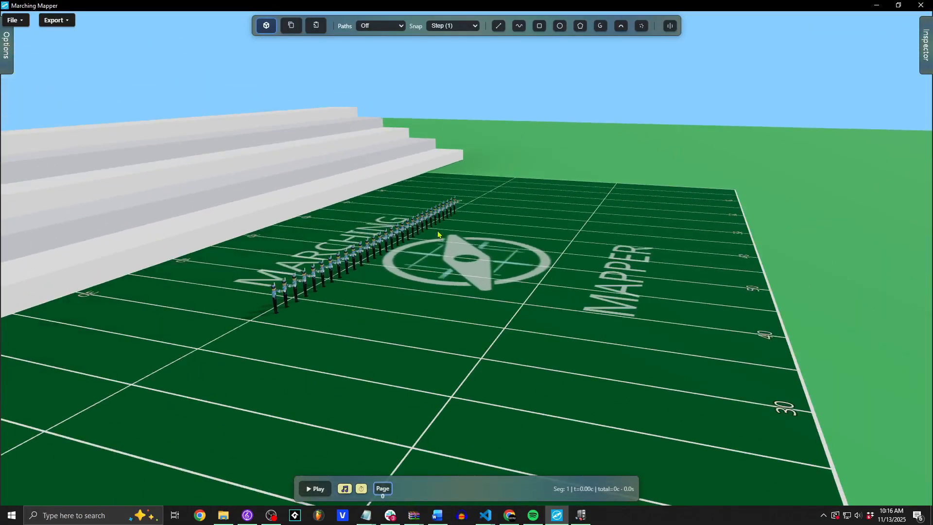
scroll(433, 228, "up", 10)
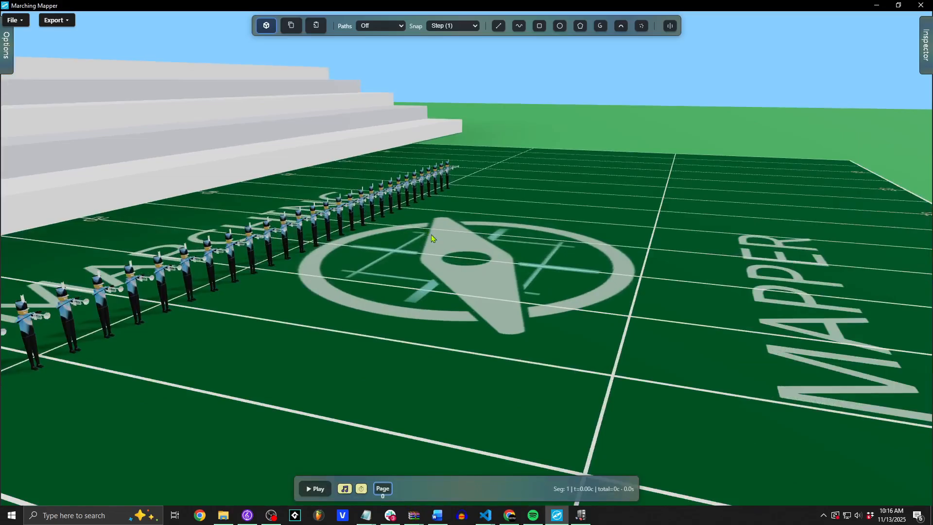
scroll(427, 241, "up", 8)
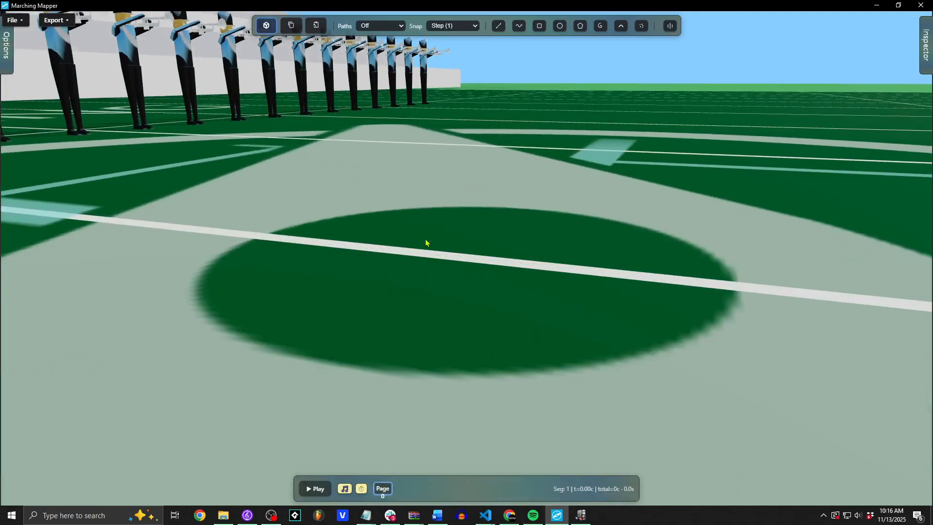
scroll(427, 245, "down", 10)
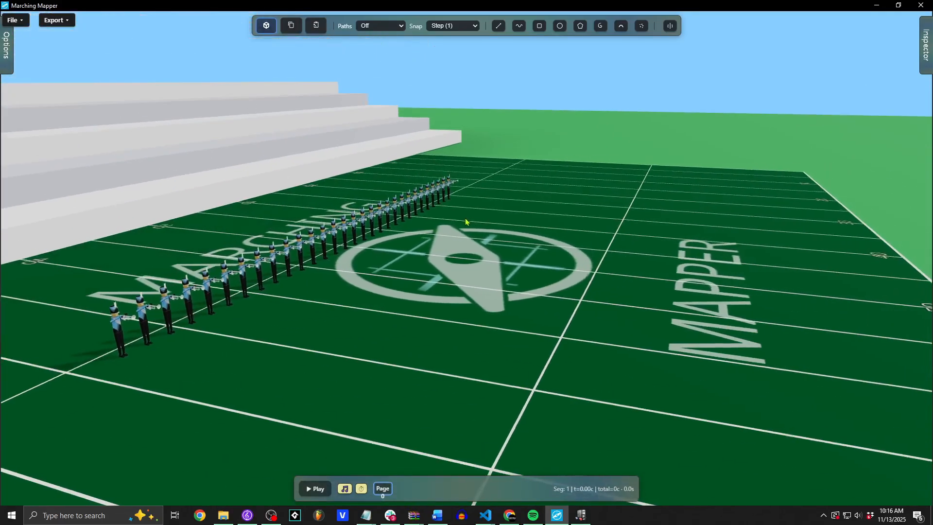
- Inspect the 3D trumpet line from the front, up close and from behind the bleachers
left_click_drag(467, 222, 362, 239)
left_click_drag(556, 211, 454, 249)
scroll(454, 249, "up", 5)
scroll(457, 253, "down", 5)
left_click_drag(700, 272, 464, 235)
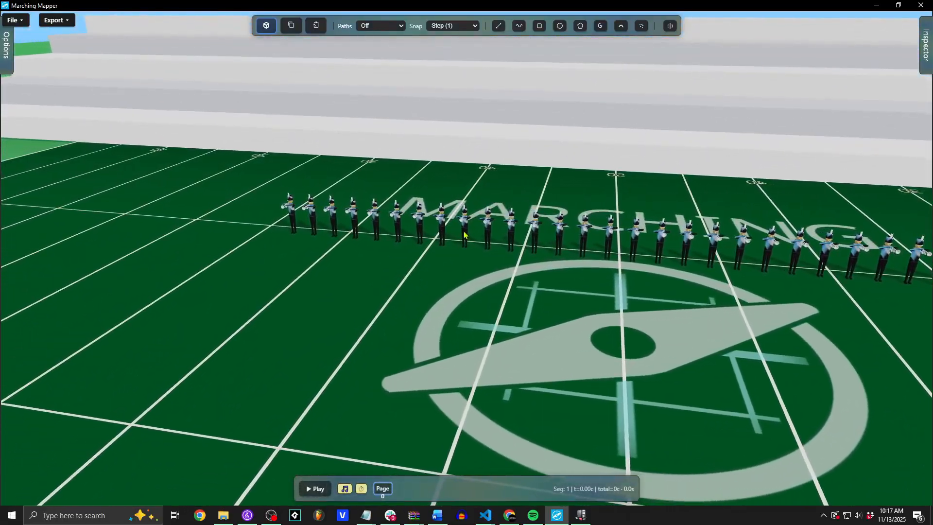
scroll(461, 208, "up", 8)
scroll(460, 209, "down", 10)
scroll(481, 192, "up", 8)
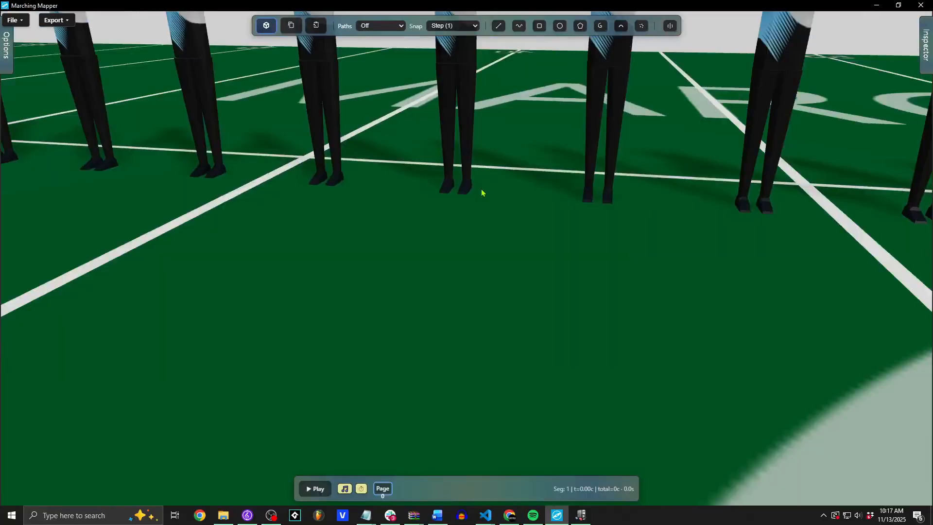
scroll(490, 253, "down", 8)
scroll(487, 284, "up", 8)
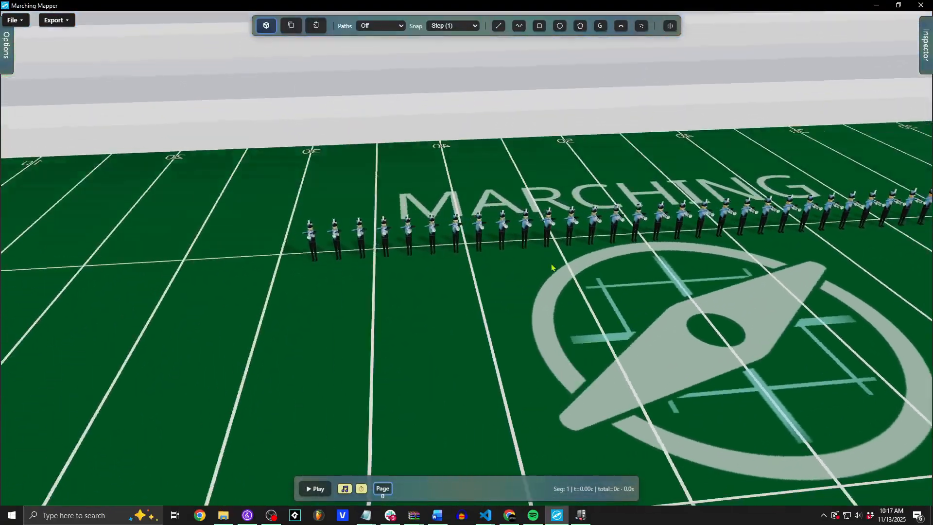
left_click_drag(553, 268, 692, 234)
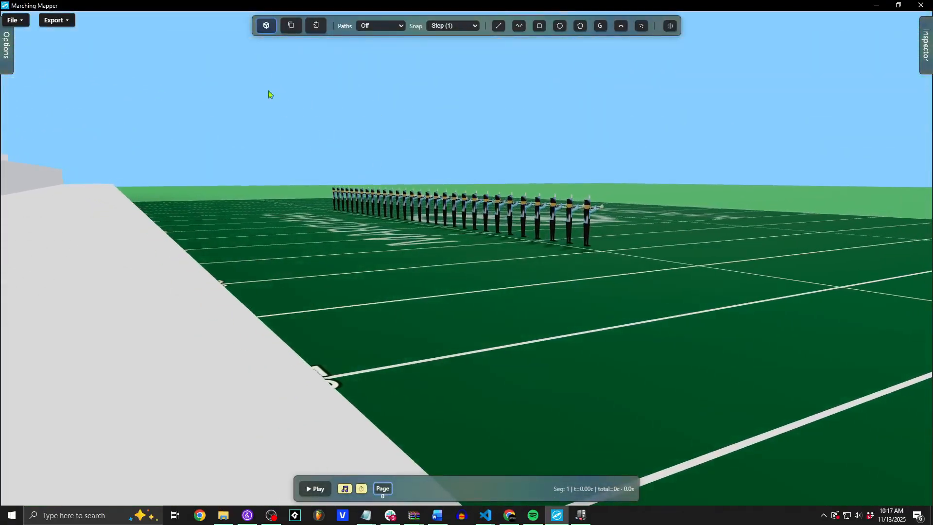
- Reset the 3D camera by reopening the 3D view, check the field at several distances, and return to 2D
left_click(273, 26)
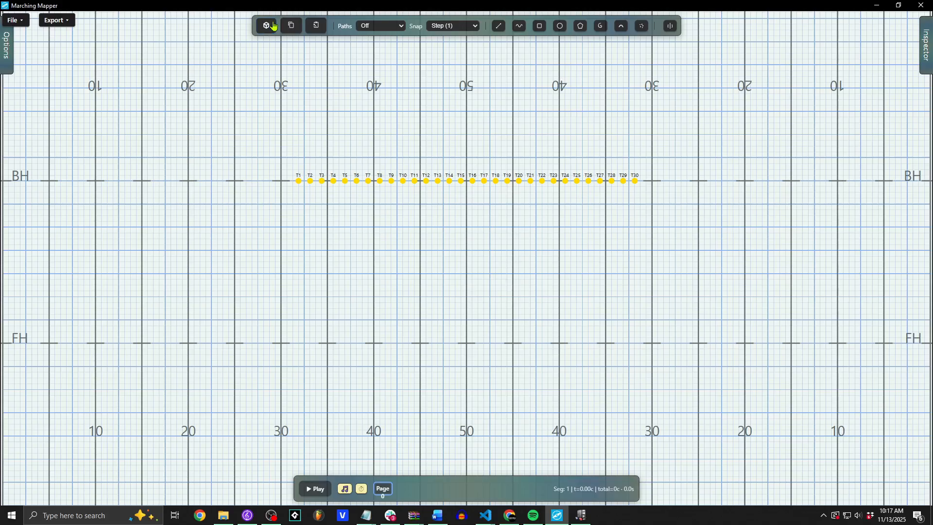
left_click(273, 26)
scroll(630, 173, "up", 5)
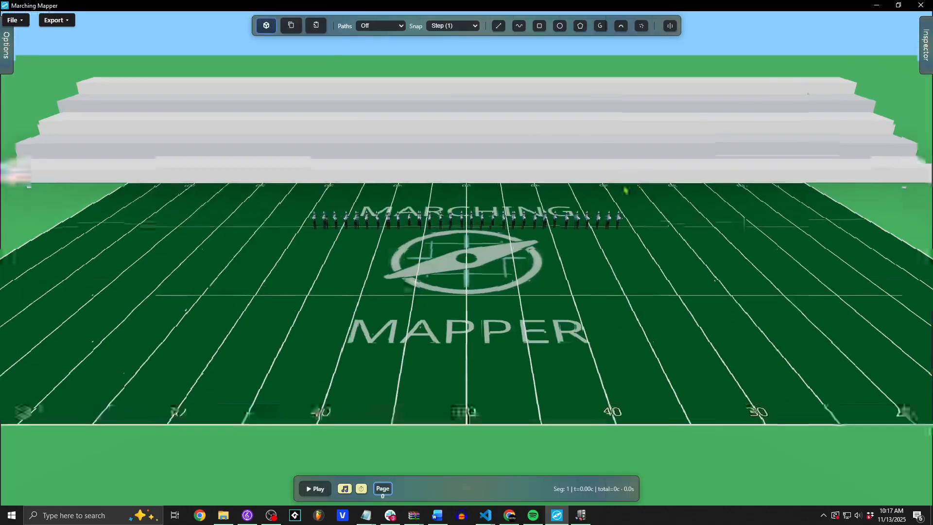
scroll(622, 145, "down", 10)
scroll(614, 163, "up", 5)
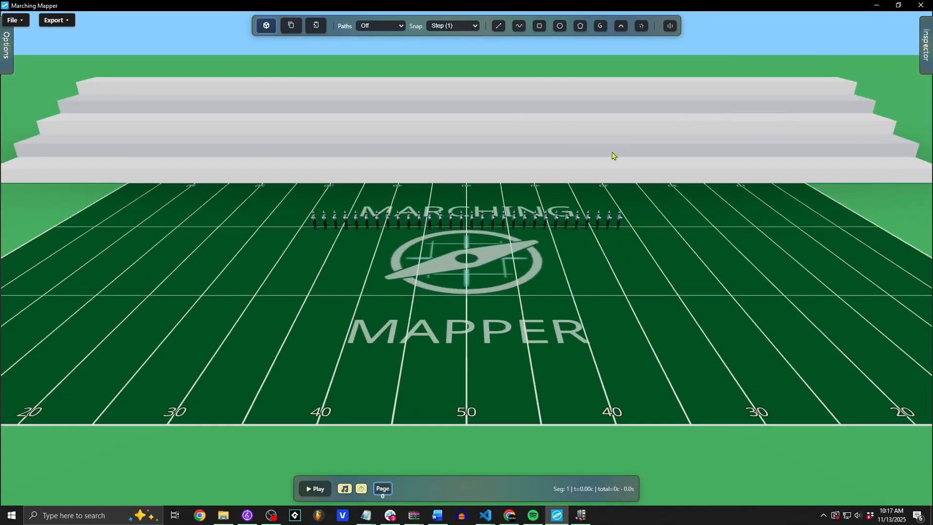
left_click(275, 29)
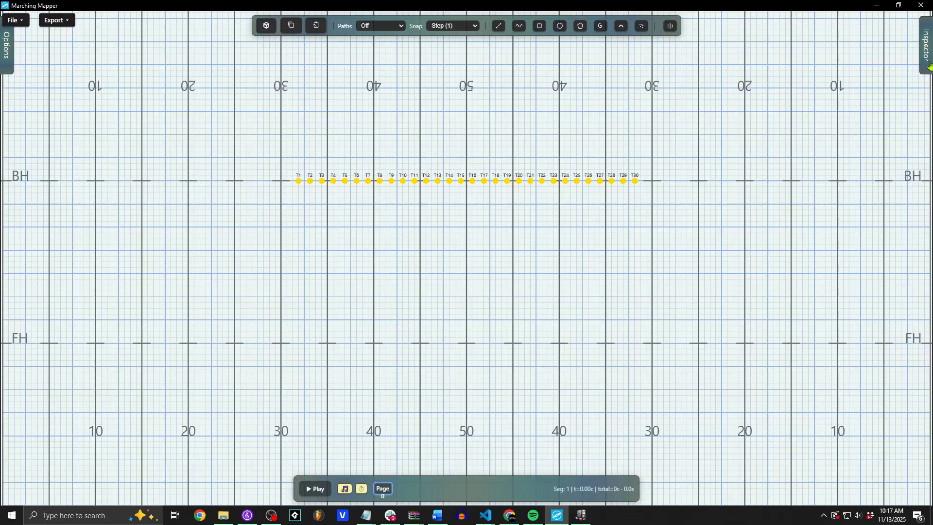
- Open the Inspector for all 30 trumpets and review their timing, rotation and equipment position options
left_click_drag(258, 171, 680, 249)
left_click(922, 62)
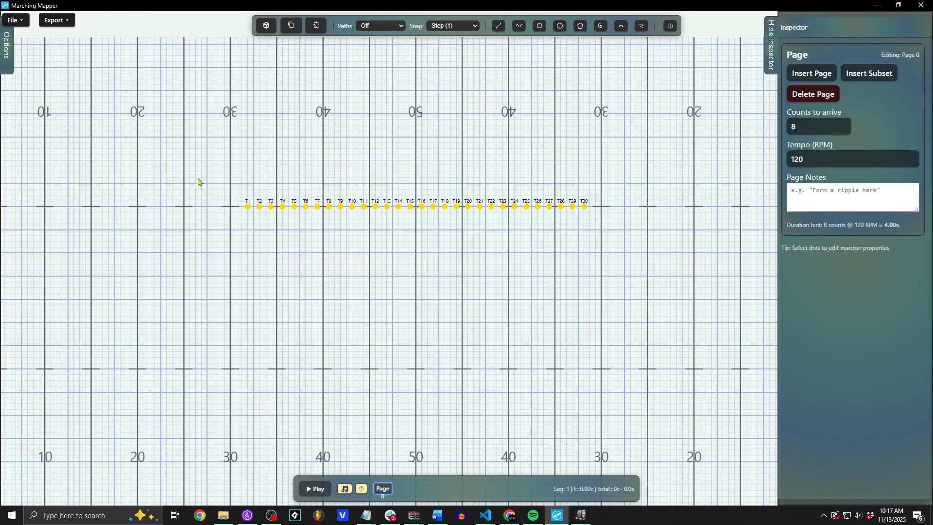
left_click_drag(201, 162, 660, 295)
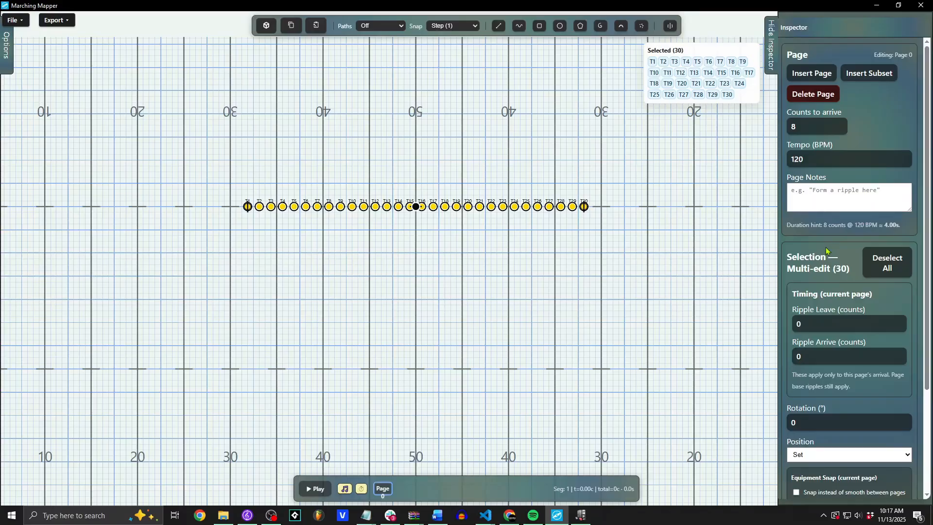
scroll(827, 251, "down", 3)
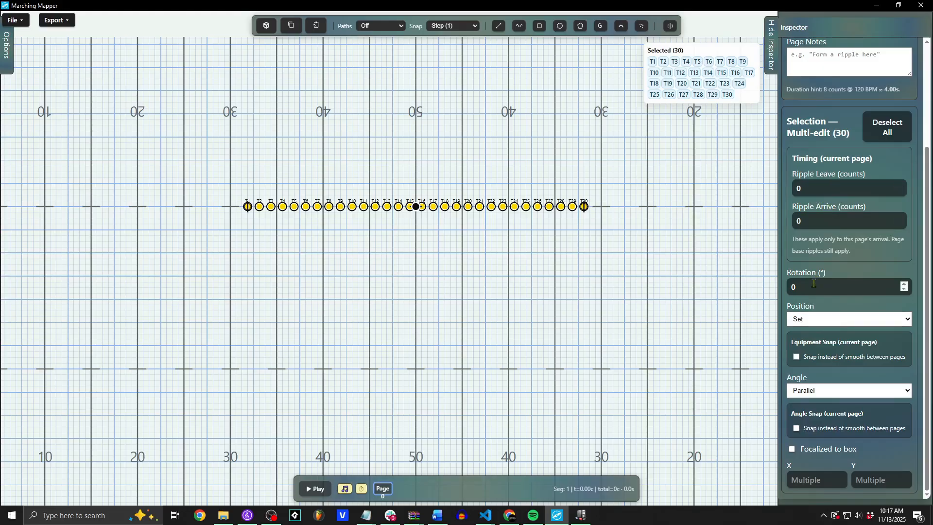
left_click(821, 320)
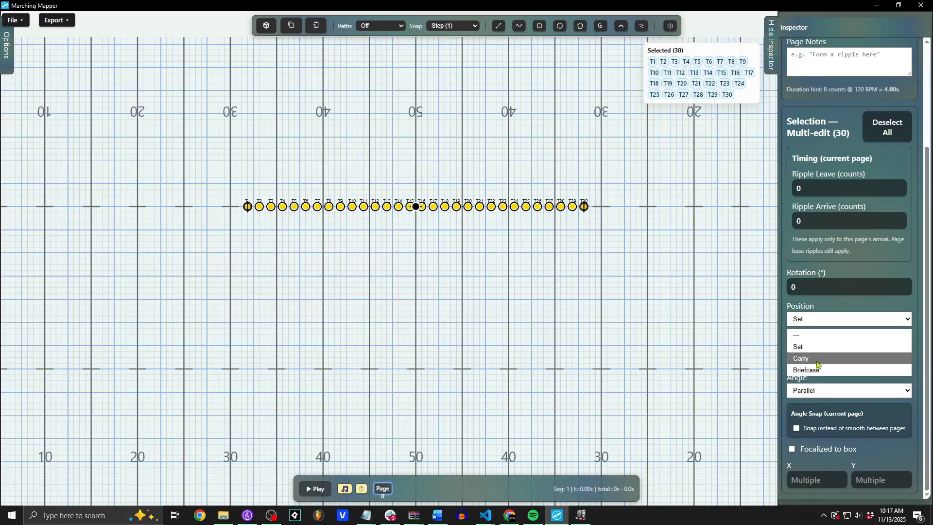
left_click(685, 274)
- Reselect all 30 trumpets and check the equipment snap setting for the current page
scroll(563, 286, "up", 3)
scroll(561, 287, "down", 4)
left_click_drag(232, 178, 491, 279)
scroll(873, 337, "down", 1)
scroll(874, 337, "down", 2)
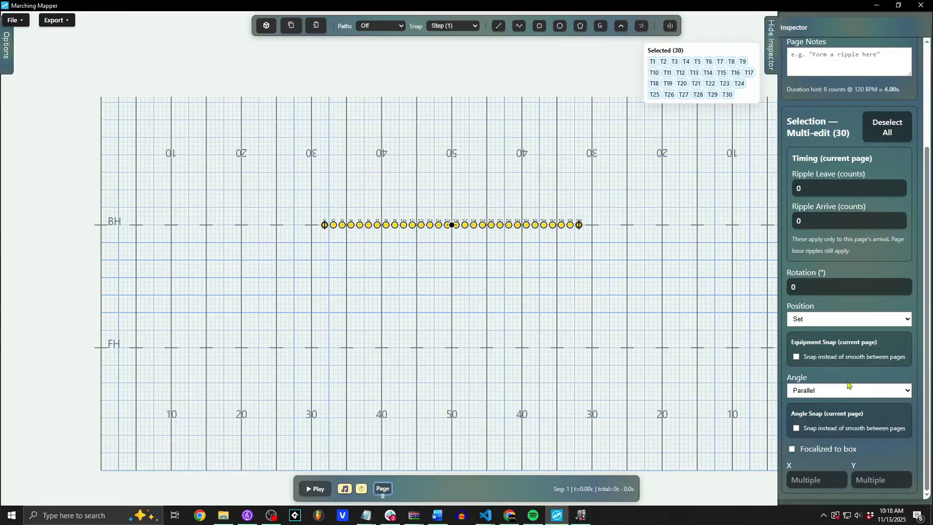
left_click(844, 356)
left_click(847, 358)
- Show the selected trumpets in 3D and examine their instrument position from close up at ground level
left_click(267, 25)
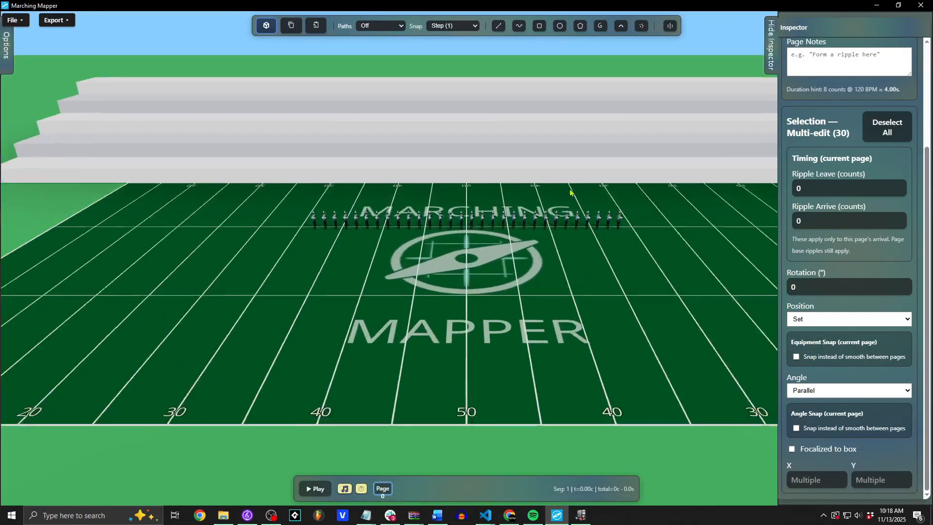
scroll(525, 228, "up", 10)
left_click_drag(437, 243, 494, 287)
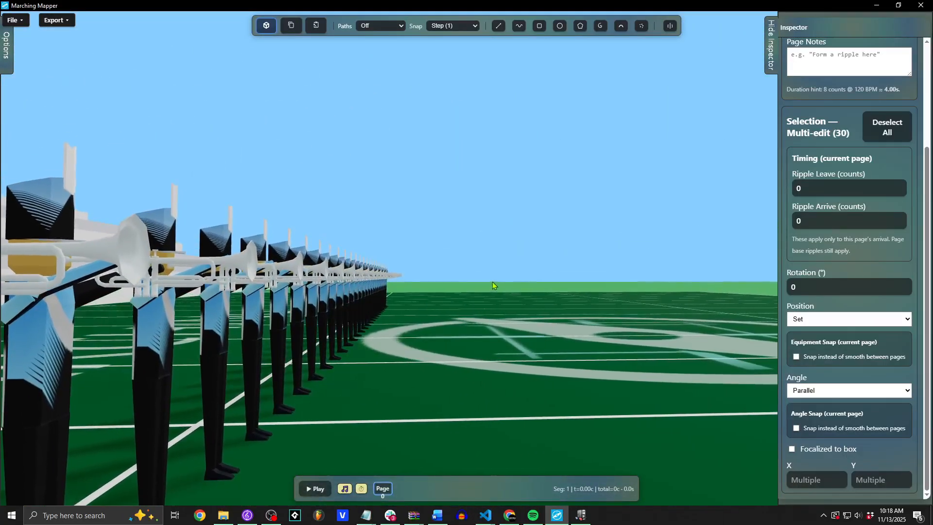
- Try the 22 angle on the 30 selected trumpets, then set their Angle to Box and view the horns in 3D
left_click(826, 385)
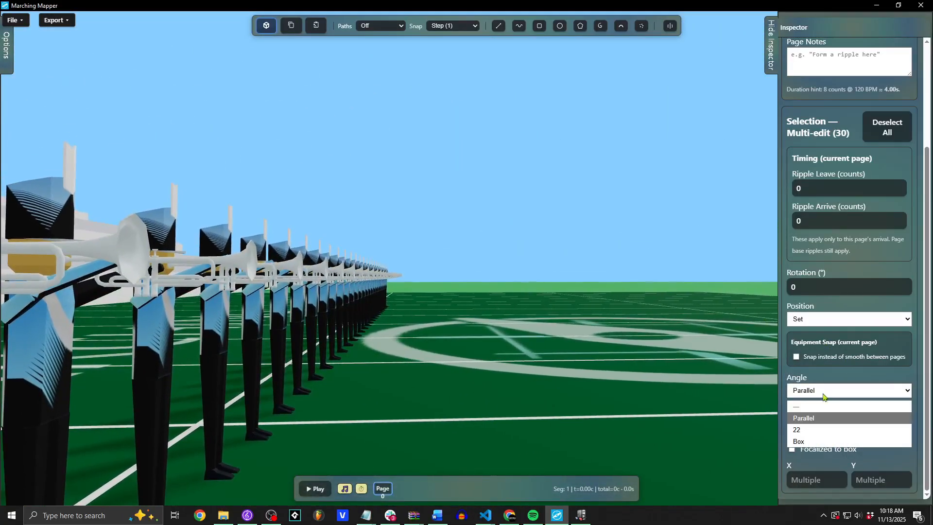
left_click(830, 429)
left_click(840, 393)
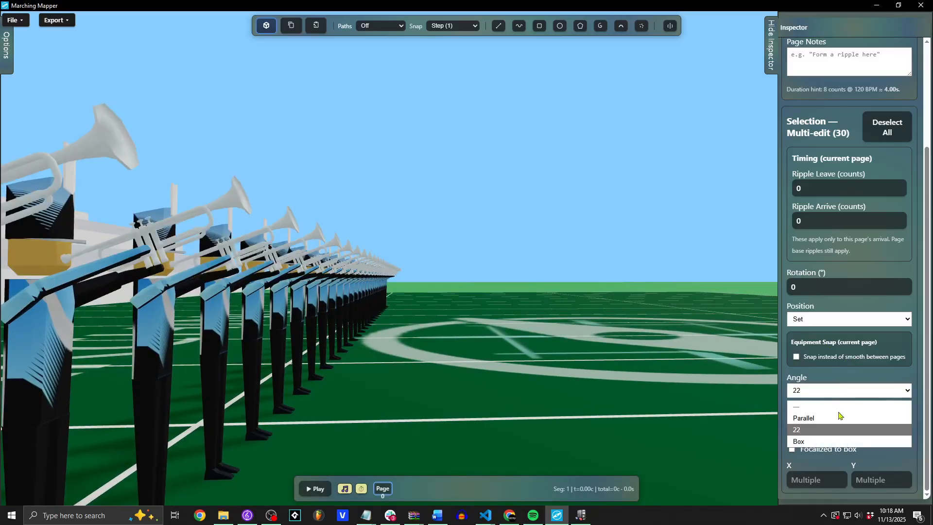
left_click(825, 437)
left_click_drag(521, 365, 543, 419)
left_click_drag(589, 372, 443, 382)
scroll(445, 381, "down", 10)
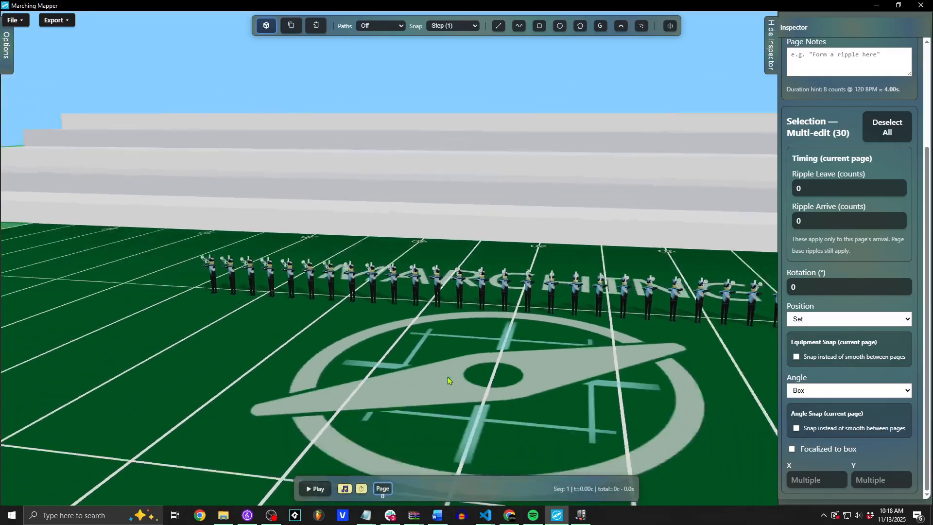
- Enable Focalized to box for the 30 trumpets and set their Angle to Box
mouse_move(474, 311)
left_mouse_down()
mouse_move(495, 350)
mouse_move(508, 309)
mouse_move(489, 305)
left_mouse_up()
scroll(491, 362, "down", 10)
scroll(492, 365, "up", 8)
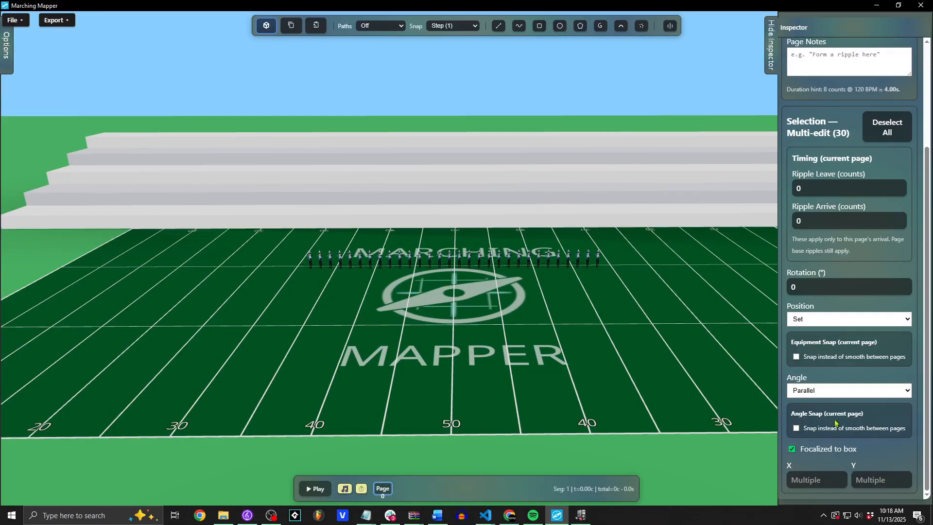
left_click(836, 390)
left_click(828, 444)
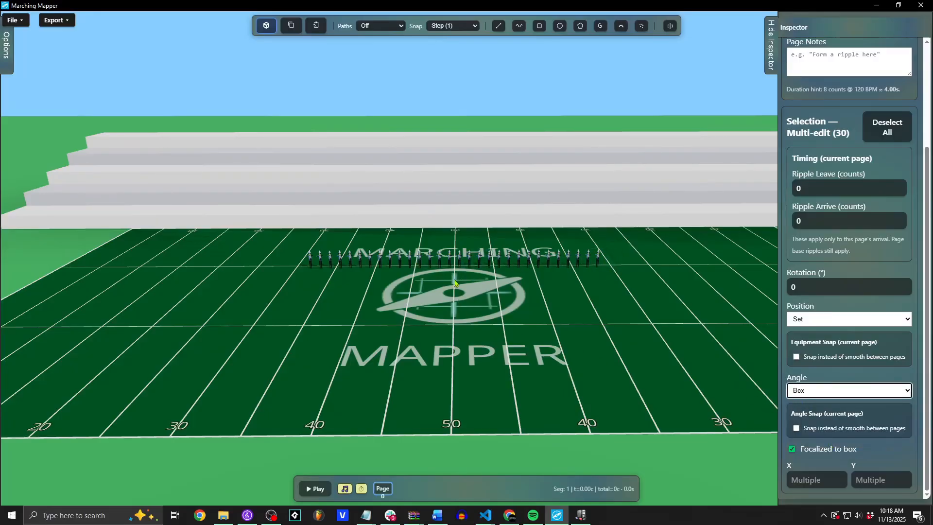
- Examine the focalized horn angles from above and close up at the end of the trumpet line
scroll(475, 218, "down", 10)
scroll(477, 235, "up", 15)
left_click_drag(474, 184, 471, 252)
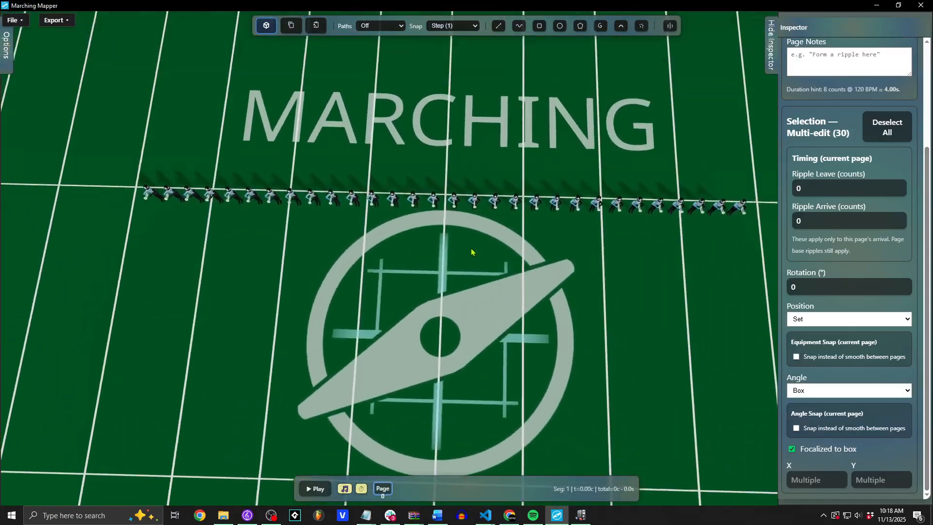
left_click_drag(744, 212, 504, 285)
scroll(527, 297, "up", 5)
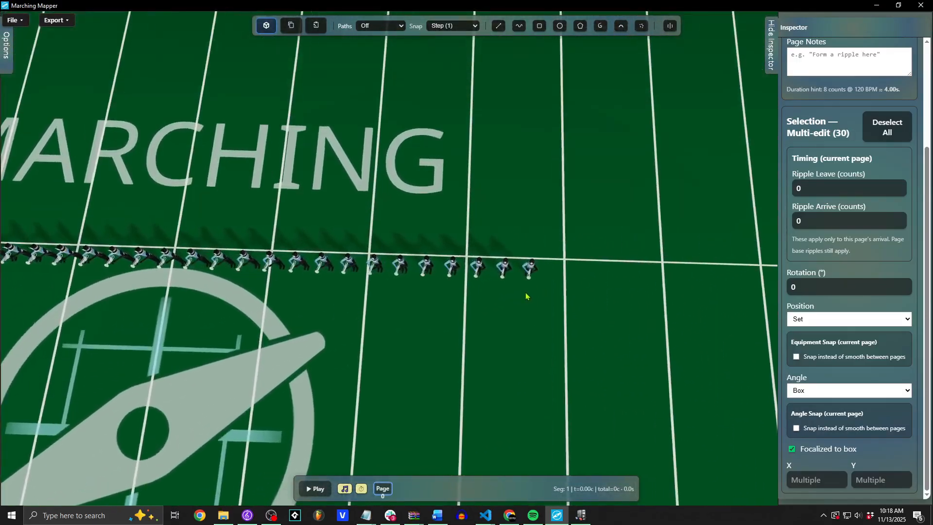
scroll(526, 296, "up", 10)
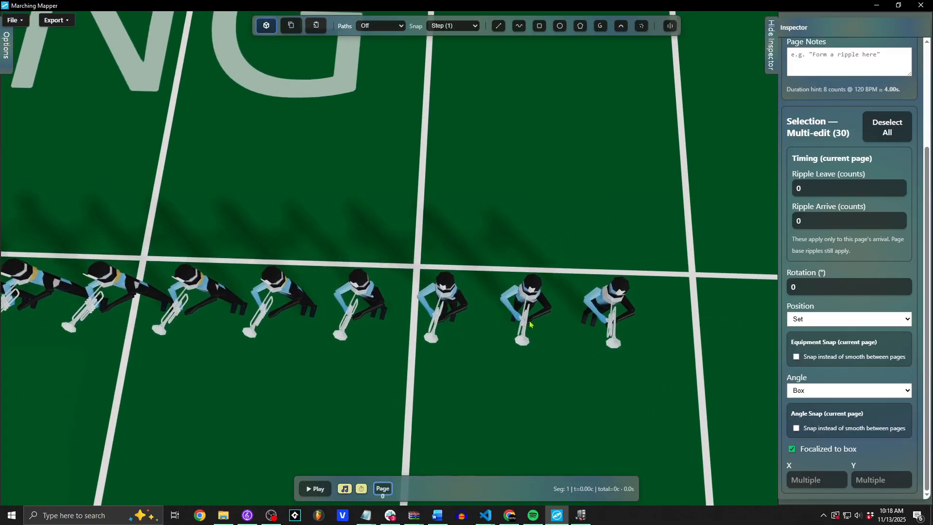
- In 2D, move the trumpet line near the front sideline around the 20-yard line and view its horn angles in 3D
left_click(266, 25)
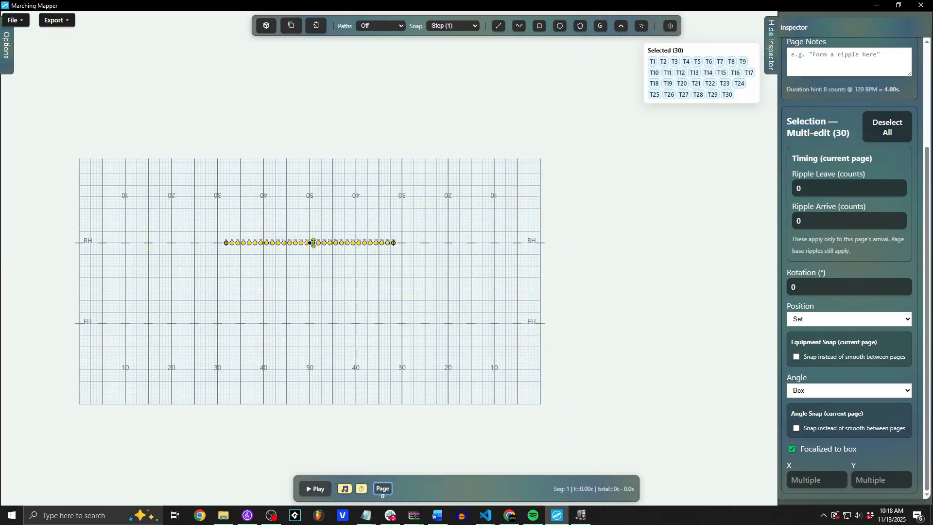
left_click_drag(309, 243, 457, 365)
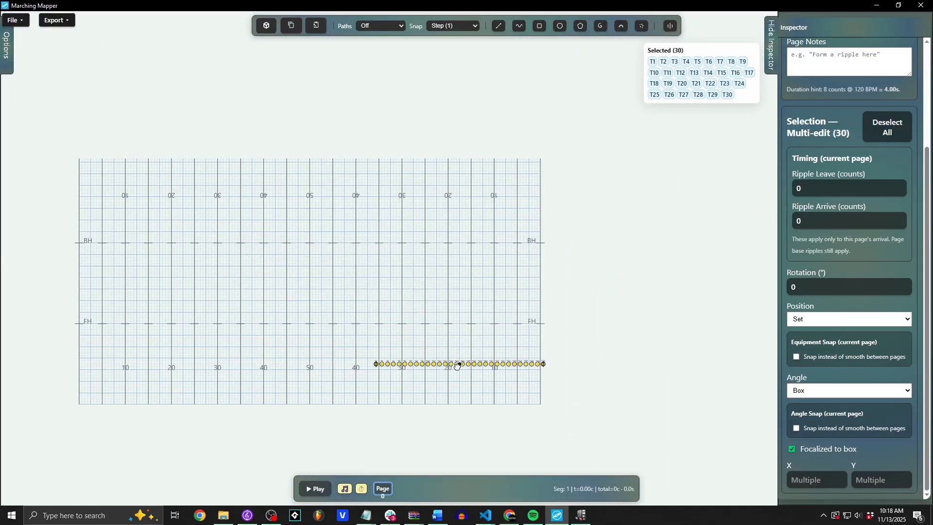
left_click(267, 25)
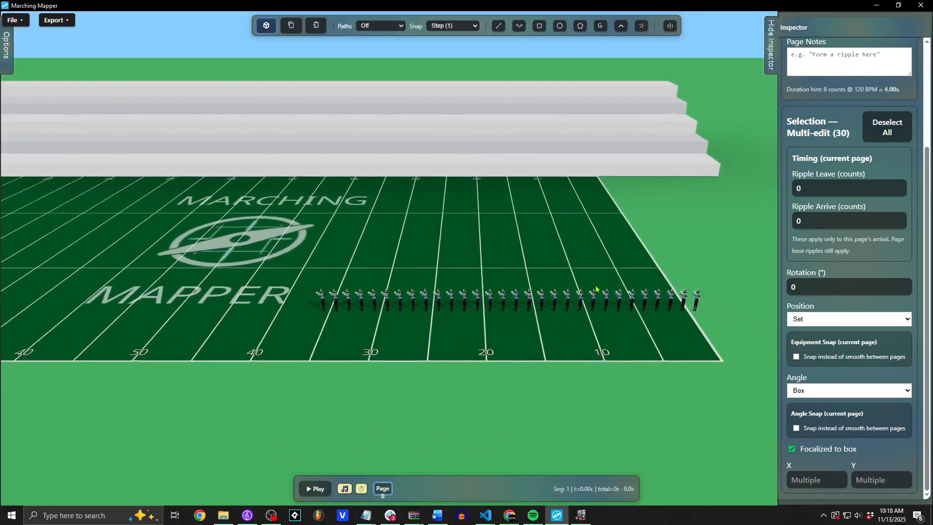
left_click_drag(636, 302, 525, 268)
scroll(558, 279, "up", 10)
left_click_drag(654, 293, 600, 294)
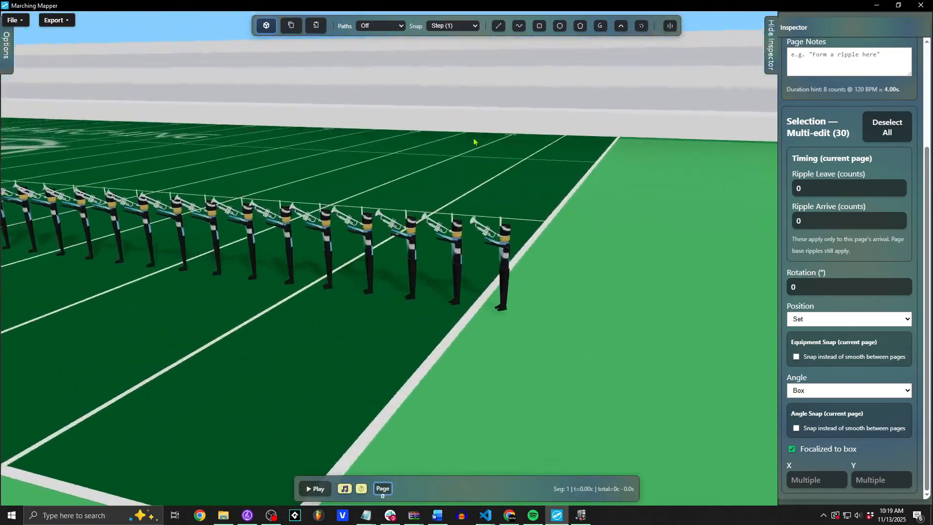
- Reset the 3D camera to view the moved line, then return to 2D and check its Inspector settings
left_click(266, 26)
left_click(267, 26)
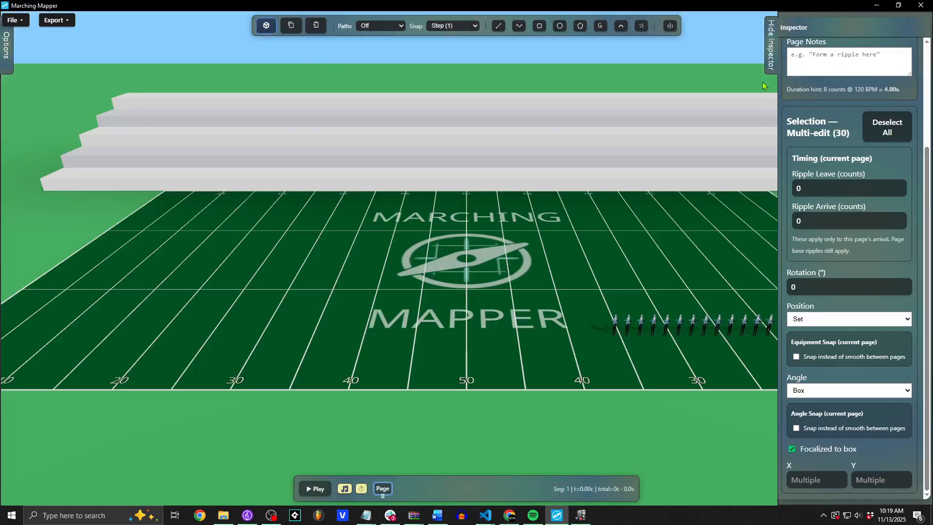
left_click(769, 53)
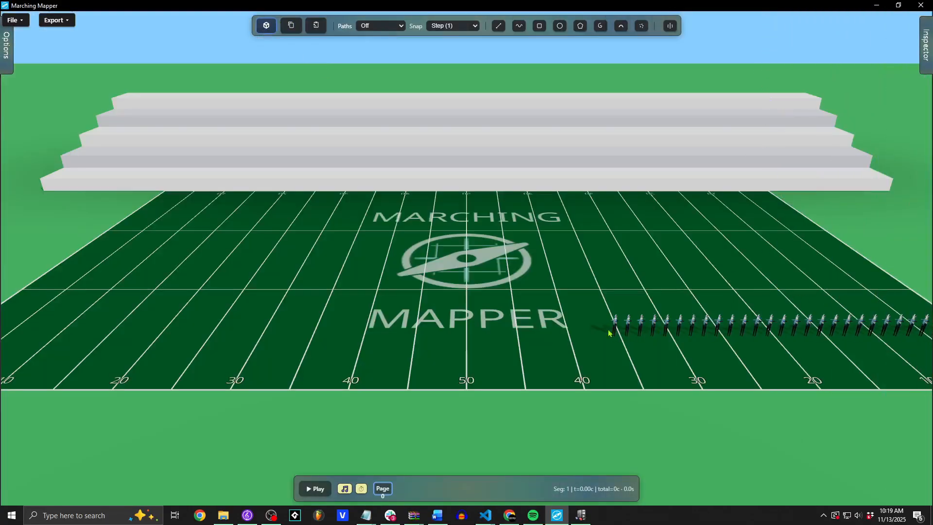
left_click(267, 26)
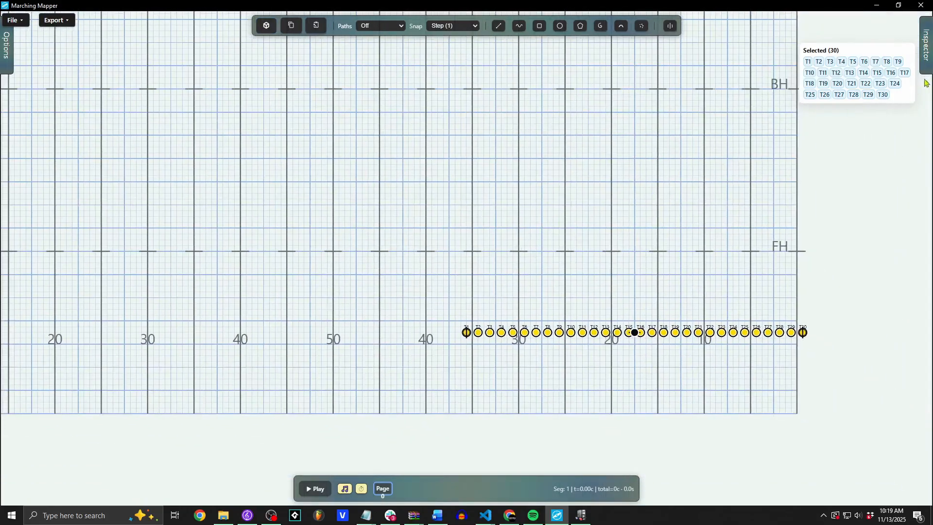
left_click(926, 68)
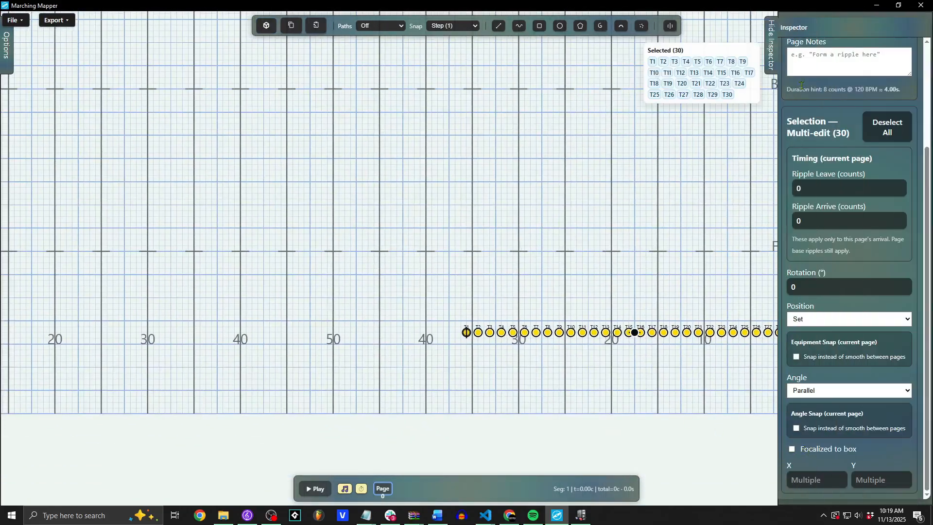
left_click(772, 54)
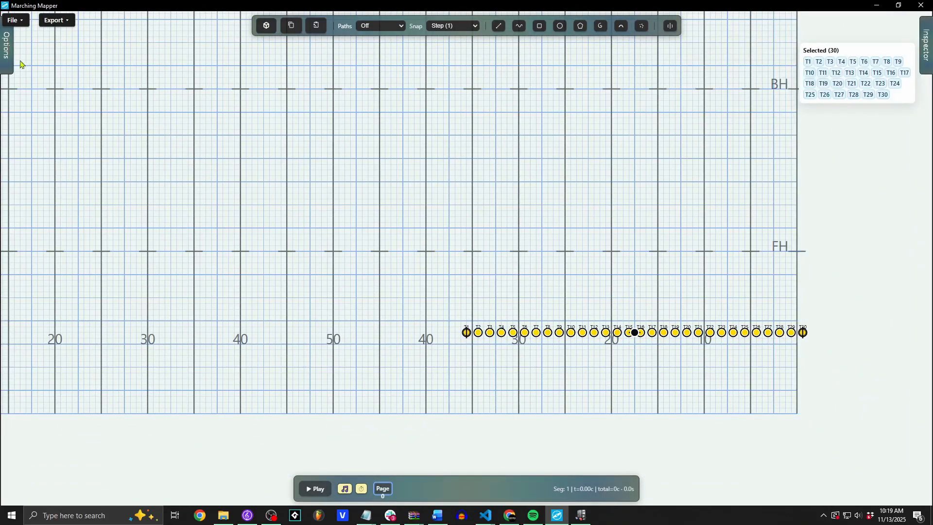
- Open the Options panel, expand the Trumpet group in the marcher list and select Trumpet #20
left_click(5, 54)
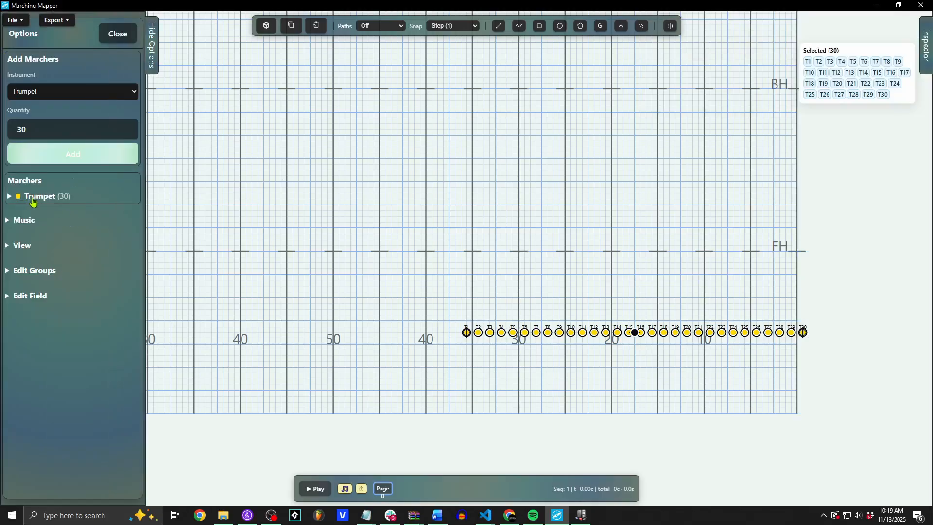
left_click(30, 200)
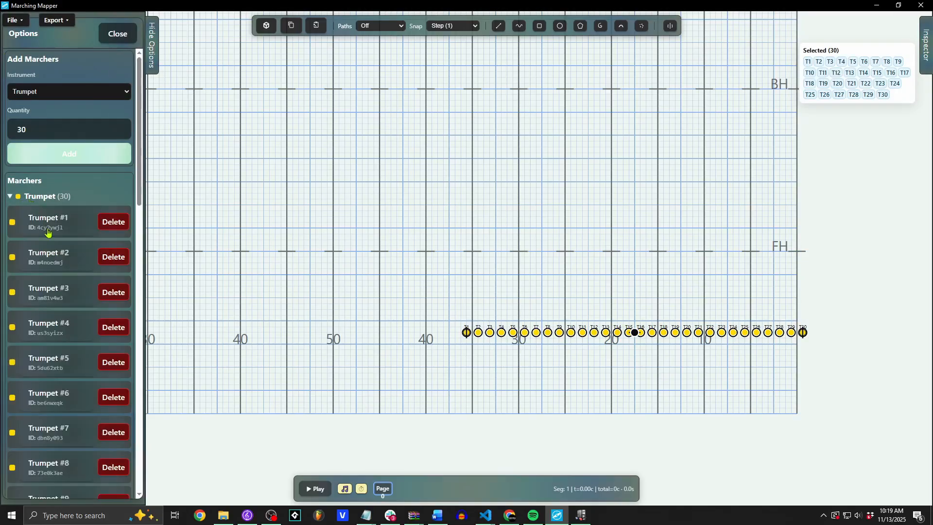
scroll(48, 233, "down", 14)
left_click(55, 213)
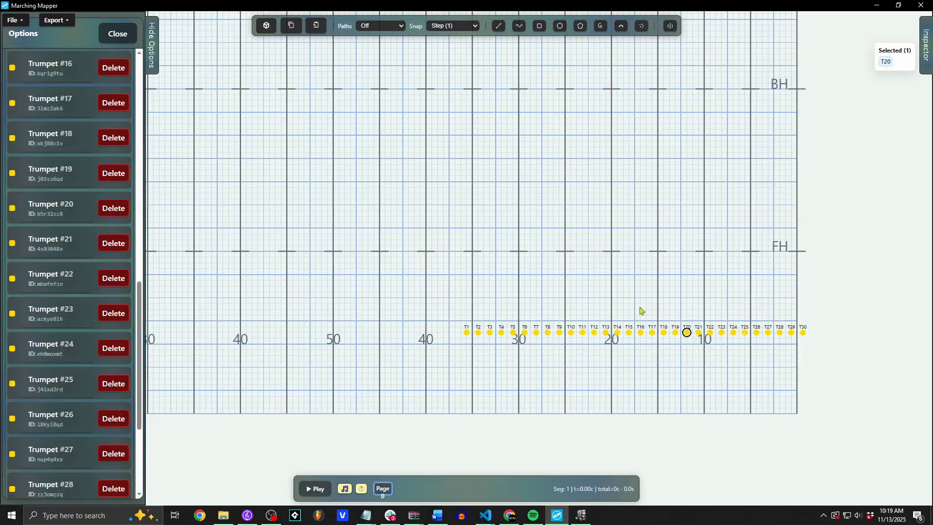
- Review the individual trumpet entries and their delete options down to Trumpet #30, and clear the selection
scroll(61, 195, "up", 15)
scroll(73, 292, "down", 20)
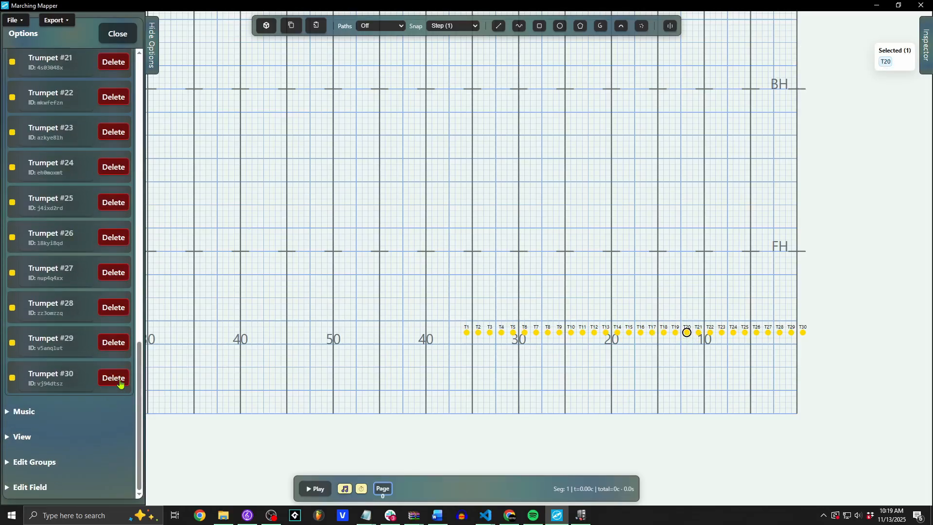
scroll(467, 418, "up", 4)
left_click_drag(539, 375, 161, 408)
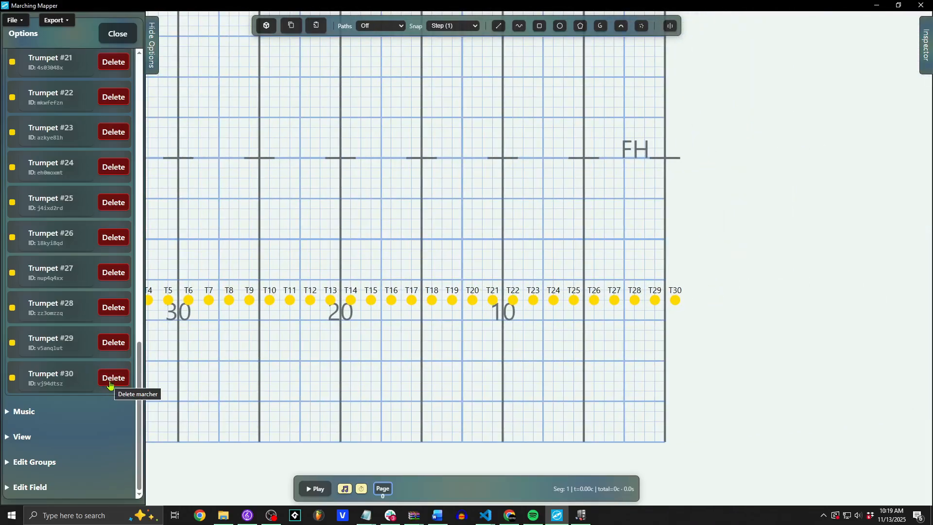
scroll(45, 355, "up", 15)
- Select all 30 trumpets through the Trumpet group and move their line onto the front hash near midfield
left_click(46, 196)
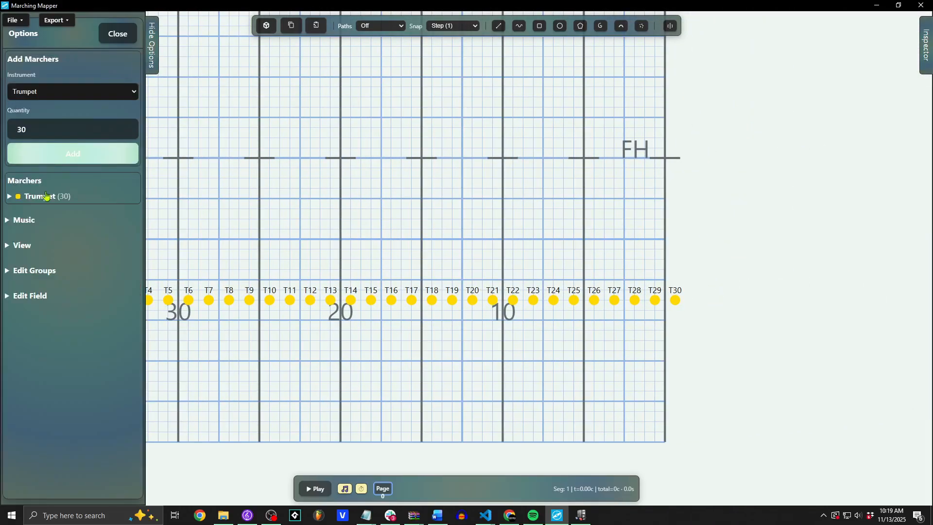
left_click(52, 195)
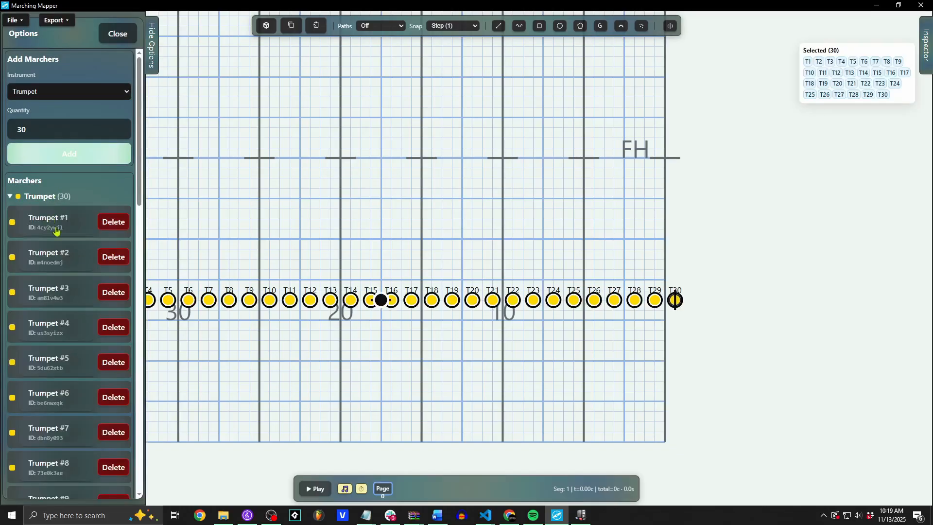
left_click_drag(472, 351, 637, 281)
scroll(552, 252, "down", 9)
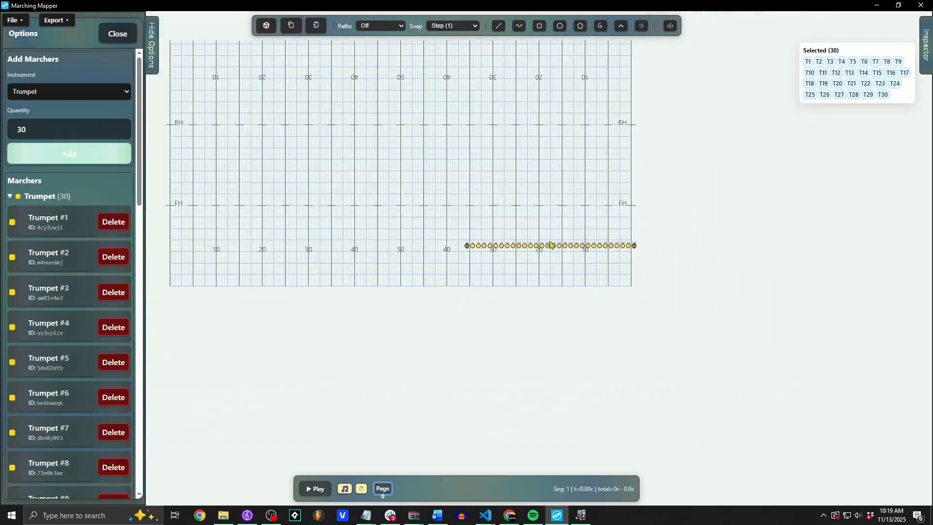
left_click_drag(553, 244, 379, 204)
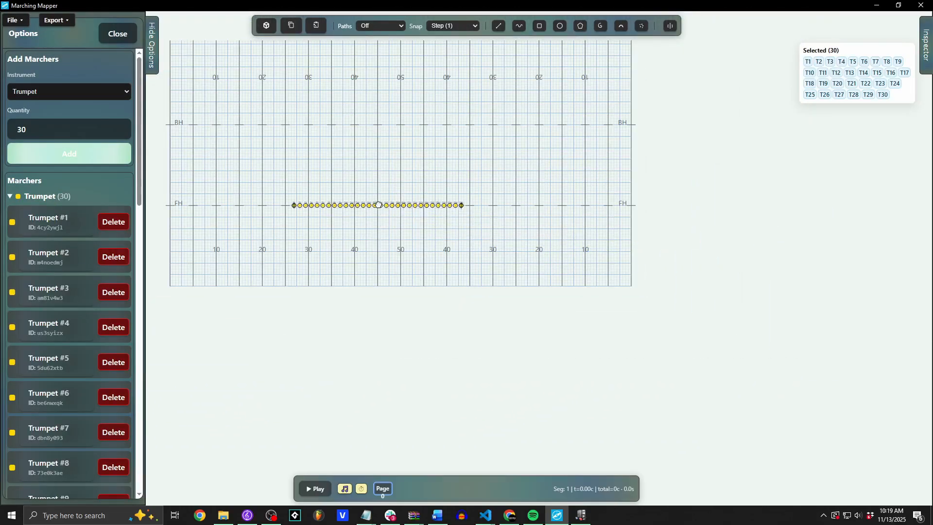
- Collapse the Trumpet group in the marcher list and deselect all trumpets on the field
left_click_drag(393, 249, 478, 318)
scroll(512, 323, "up", 5)
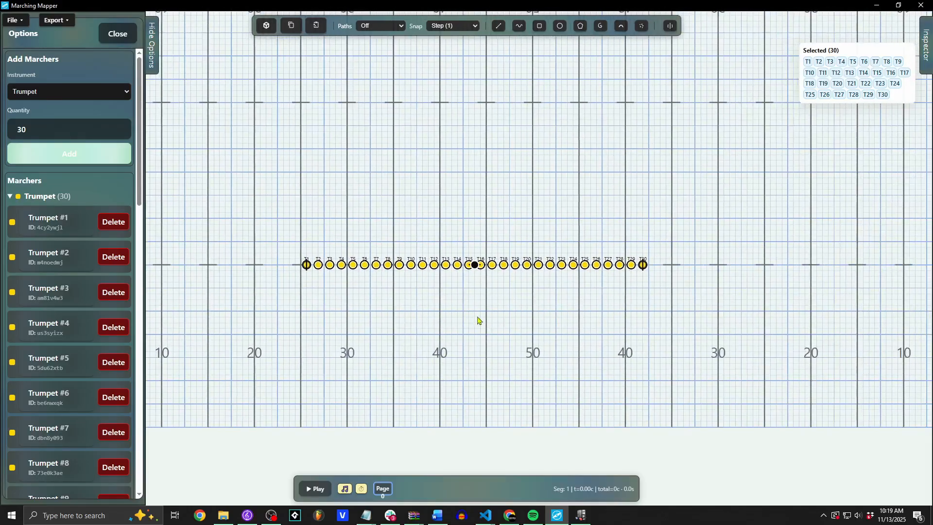
left_click(77, 201)
left_click_drag(507, 173, 423, 162)
left_click(423, 163)
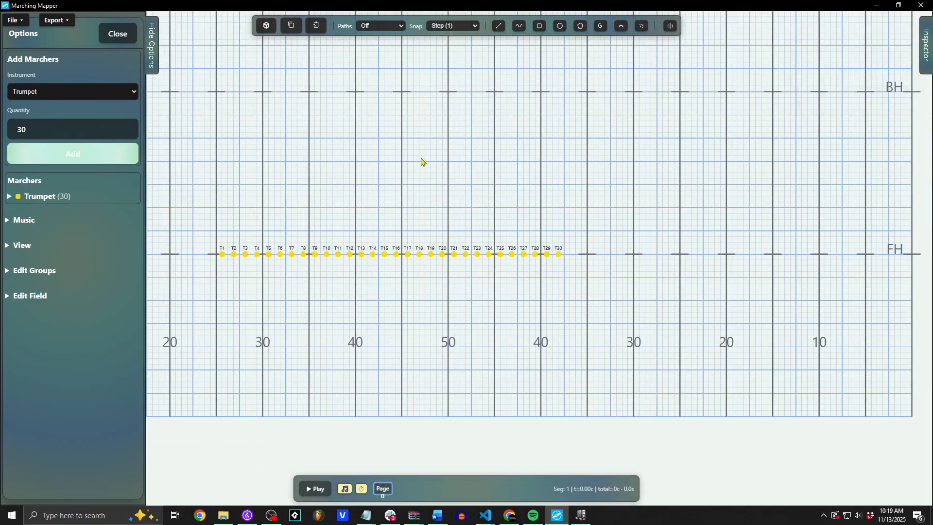
- Select all 30 trumpets on the field and move the line just behind the front hash with T1 on the 25-yard line
left_click_drag(193, 215, 605, 309)
left_click_drag(437, 316, 535, 383)
scroll(521, 324, "up", 4)
scroll(535, 384, "down", 2)
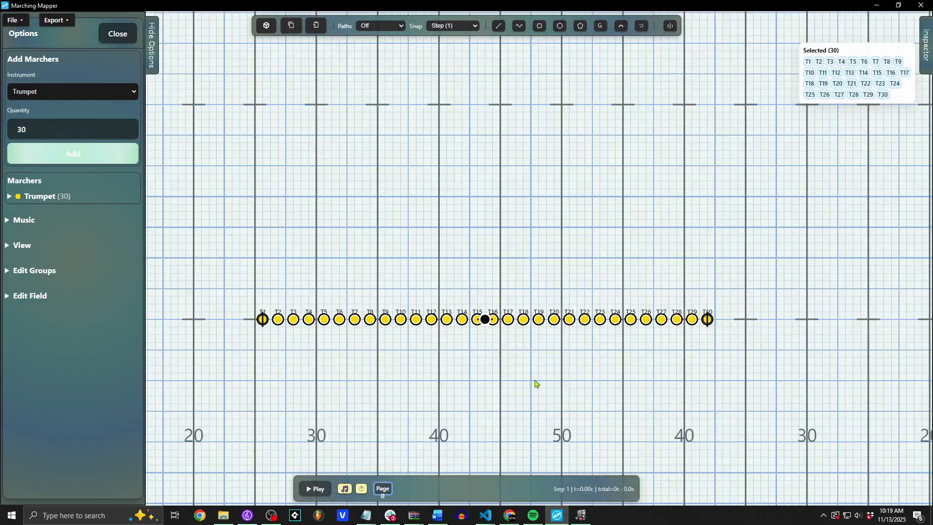
left_click_drag(578, 148, 561, 206)
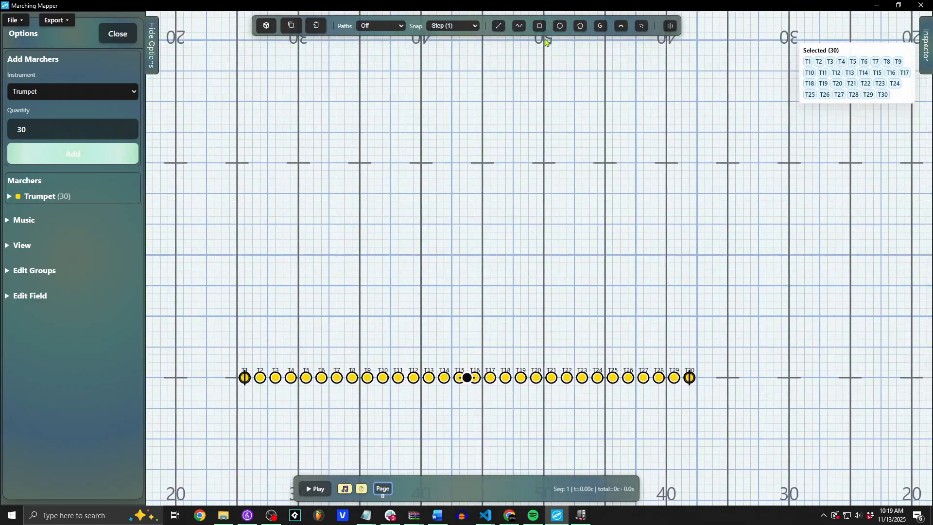
left_click_drag(519, 345, 524, 266)
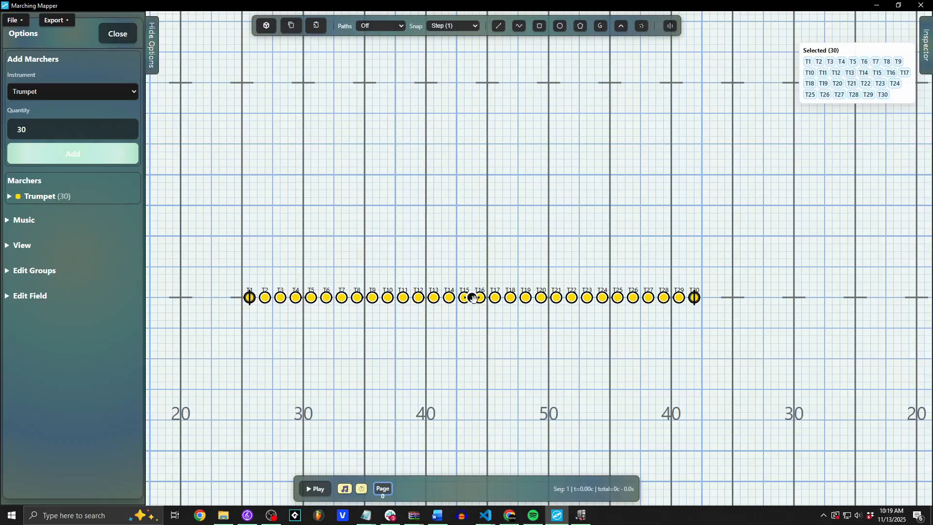
left_click_drag(476, 298, 392, 249)
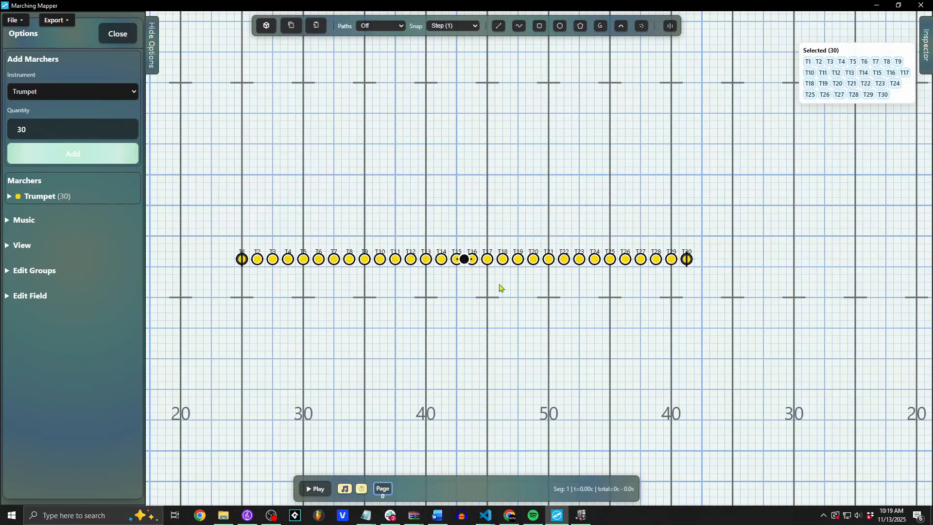
- Compress the line's spacing by bringing the T30 end in to just short of the far 40-yard line, then deselect
left_click_drag(692, 261, 657, 261)
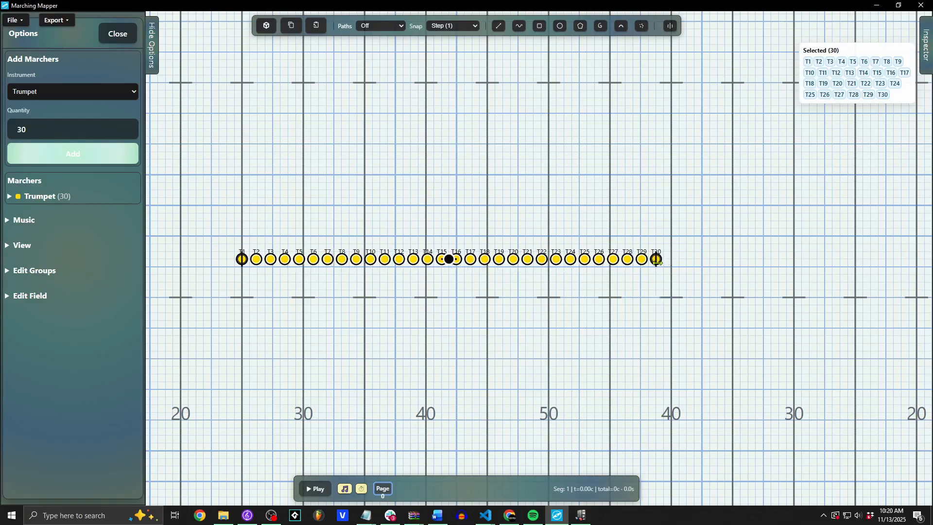
left_click(665, 299)
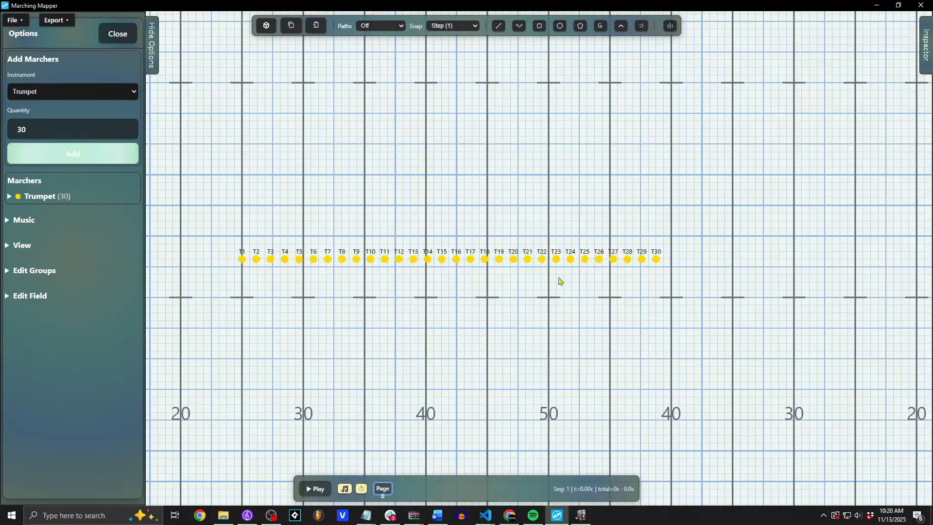
- Pull T16 out of the line toward the front sideline, then select all 30 trumpets and move the formation toward the back hash
left_click_drag(458, 263, 456, 366)
mouse_move(196, 180)
left_mouse_down()
mouse_move(574, 311)
mouse_move(754, 404)
left_mouse_up()
left_click_drag(448, 312, 448, 238)
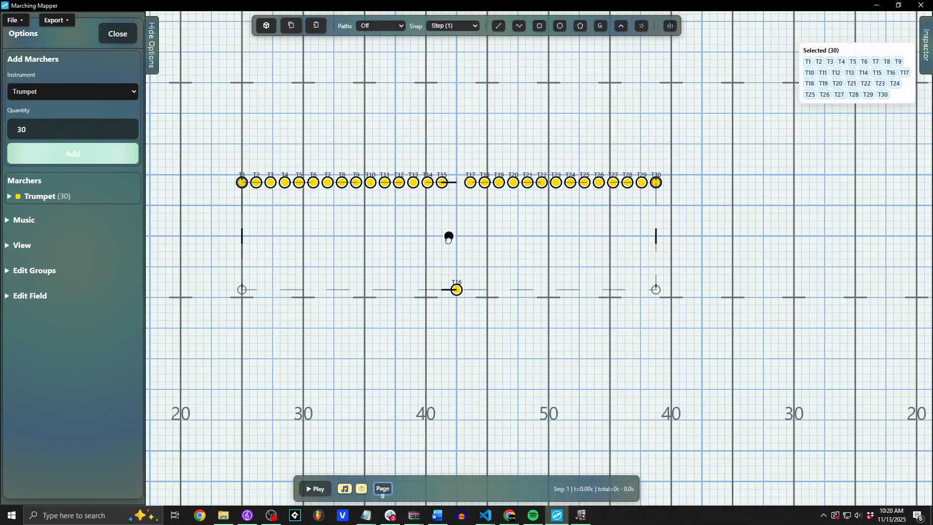
- Stretch the formation toward the front sideline, then move T16 alone to just in front of the front hash near the 45-yard line
mouse_move(456, 290)
left_mouse_down()
mouse_move(452, 188)
mouse_move(454, 362)
mouse_move(450, 259)
mouse_move(442, 336)
left_mouse_up()
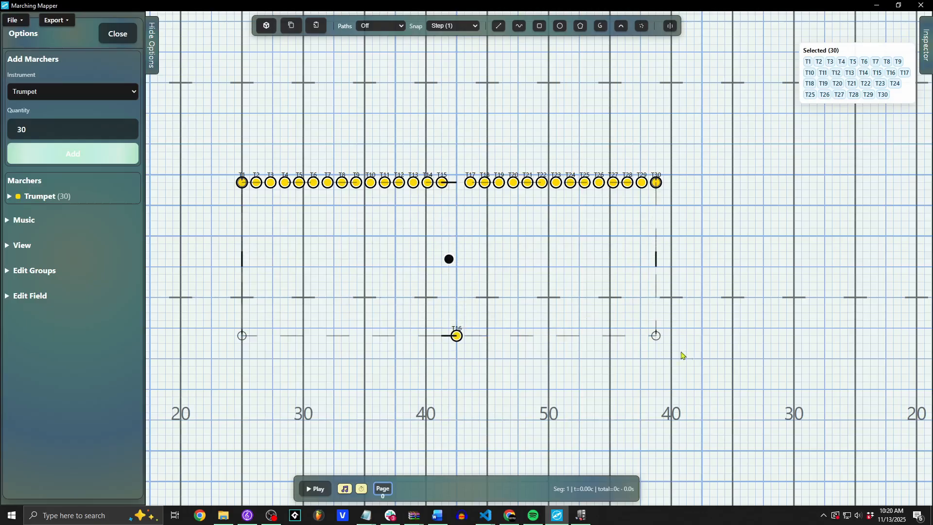
left_click_drag(654, 335, 646, 305)
left_click(509, 262)
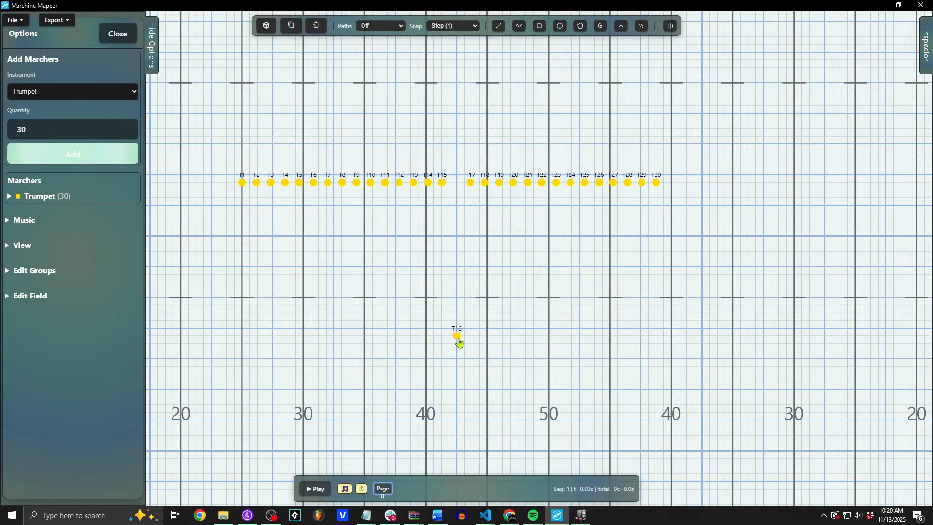
mouse_move(460, 342)
left_mouse_down()
mouse_move(450, 237)
mouse_move(428, 250)
left_mouse_up()
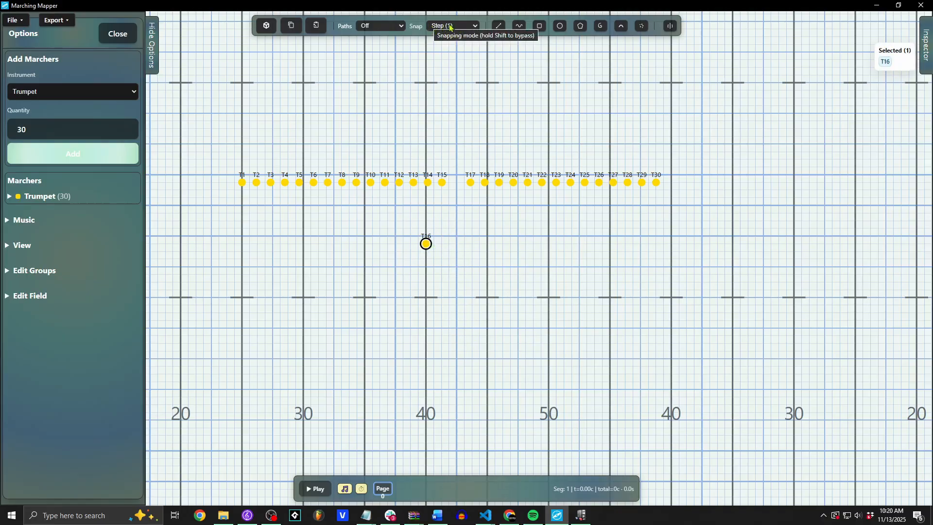
mouse_move(426, 246)
left_mouse_down()
mouse_move(478, 263)
mouse_move(535, 304)
mouse_move(397, 289)
mouse_move(422, 331)
mouse_move(391, 384)
mouse_move(442, 434)
mouse_move(335, 392)
mouse_move(449, 336)
mouse_move(411, 272)
mouse_move(469, 287)
mouse_move(470, 308)
left_mouse_up()
- Select all 30 trumpets, narrow the formation so T30 sits just past the 50-yard line, and return T16 to its gap in the line
left_click_drag(210, 134, 793, 335)
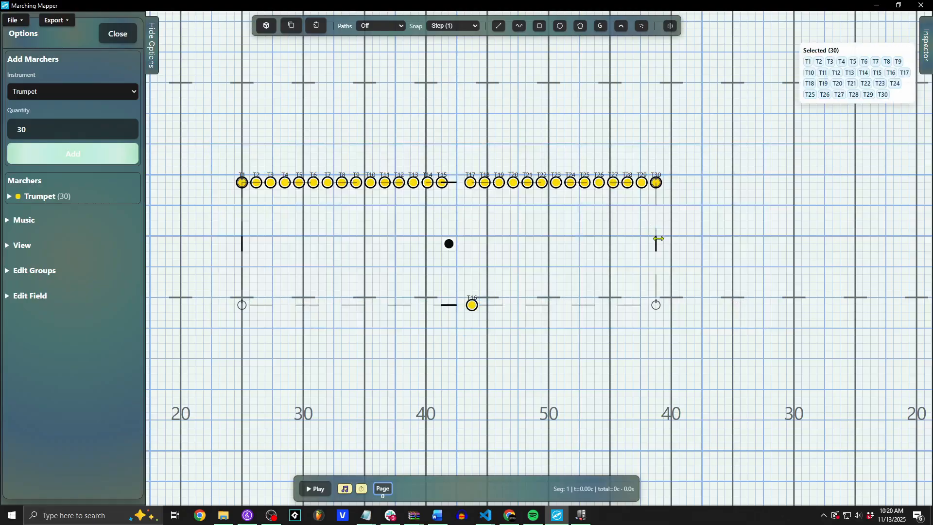
mouse_move(657, 242)
left_mouse_down()
mouse_move(579, 243)
mouse_move(699, 245)
mouse_move(536, 243)
mouse_move(770, 244)
mouse_move(495, 244)
mouse_move(715, 246)
mouse_move(542, 254)
mouse_move(517, 246)
mouse_move(768, 242)
mouse_move(523, 246)
mouse_move(548, 250)
mouse_move(682, 246)
mouse_move(496, 246)
mouse_move(760, 237)
mouse_move(467, 235)
mouse_move(693, 226)
mouse_move(563, 228)
left_mouse_up()
left_click(442, 306)
left_click_drag(420, 305, 411, 184)
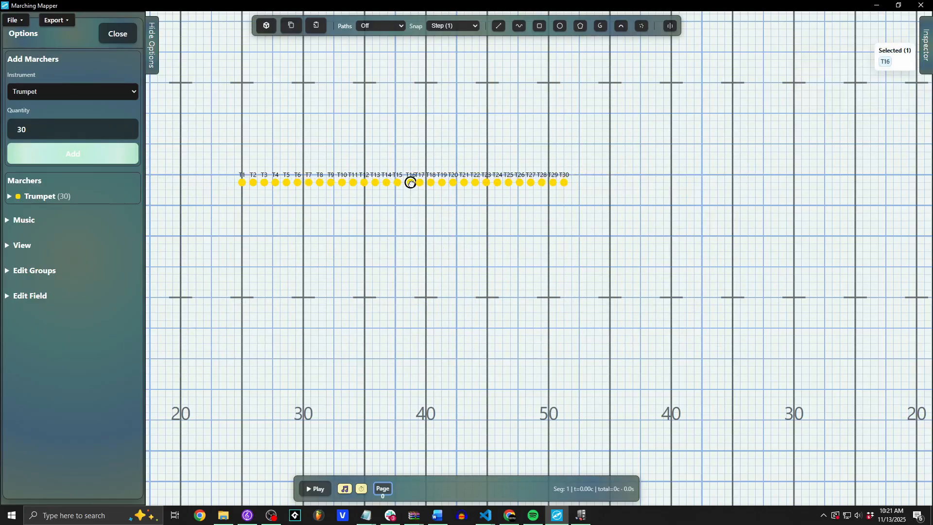
- Select all 30 trumpets and draw a Block from the 25-yard line at the back hash to the far 40-yard line at the front hash
left_click_drag(381, 219, 419, 344)
left_click_drag(200, 209, 677, 334)
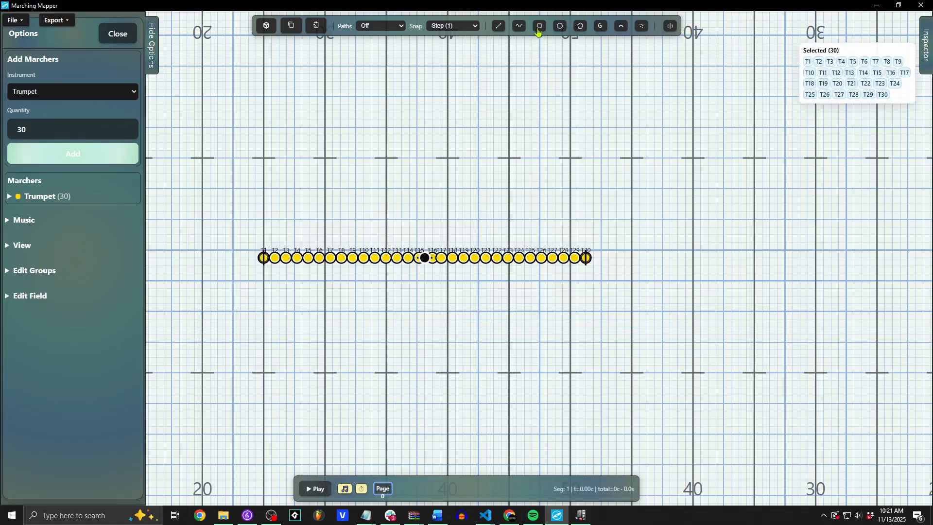
left_click(538, 29)
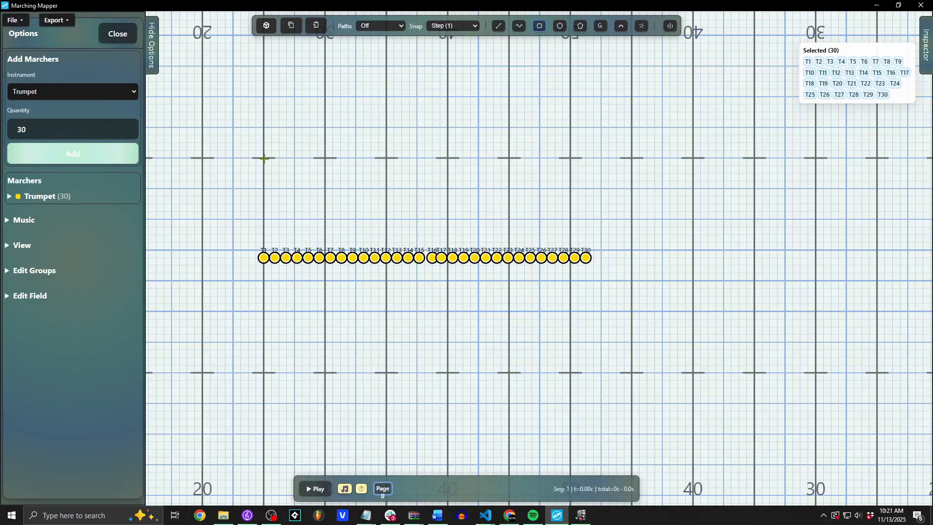
left_click_drag(264, 159, 692, 372)
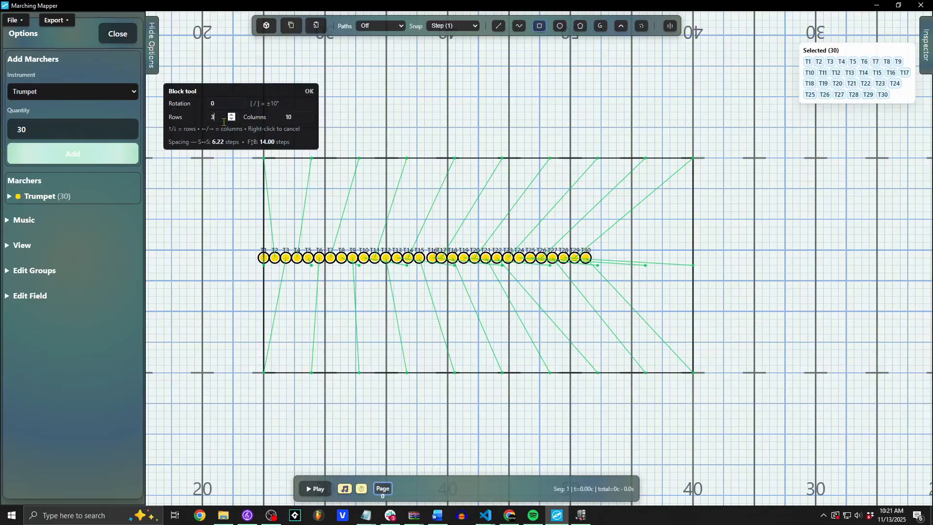
- Try rotating the block in both directions and set its rotation to 12 degrees
scroll(230, 104, "up", 11)
scroll(229, 104, "down", 20)
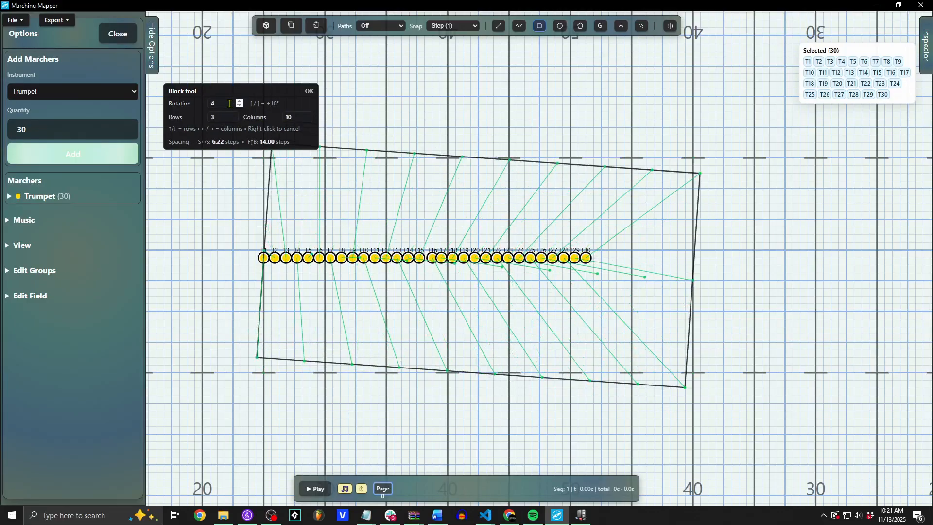
scroll(230, 103, "down", 11)
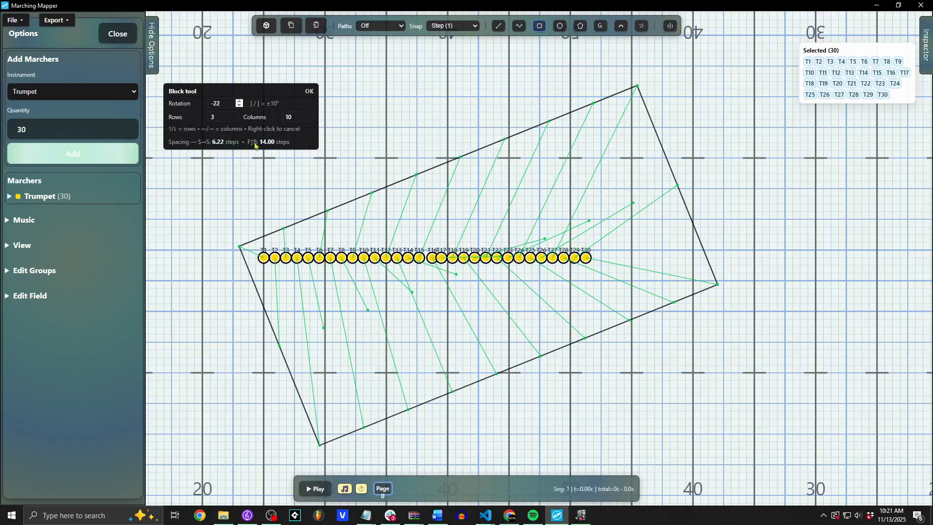
scroll(227, 103, "up", 17)
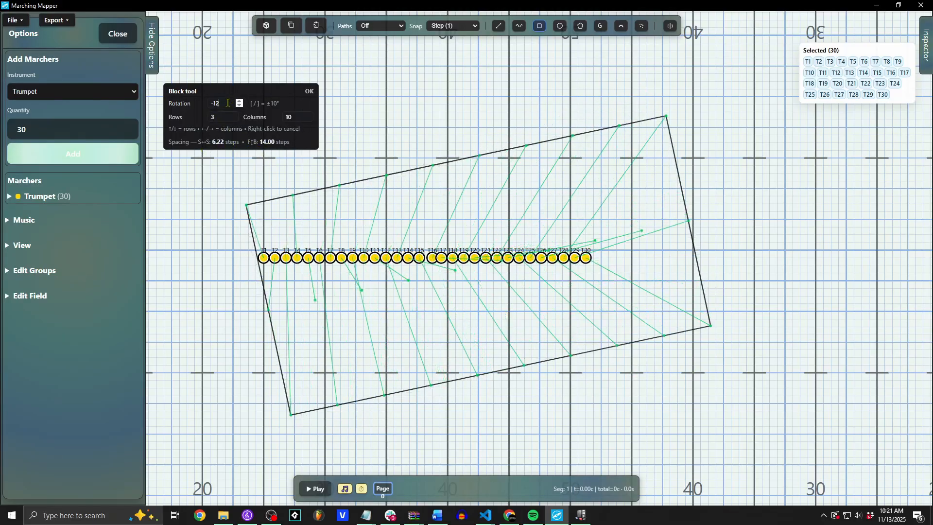
scroll(228, 103, "up", 17)
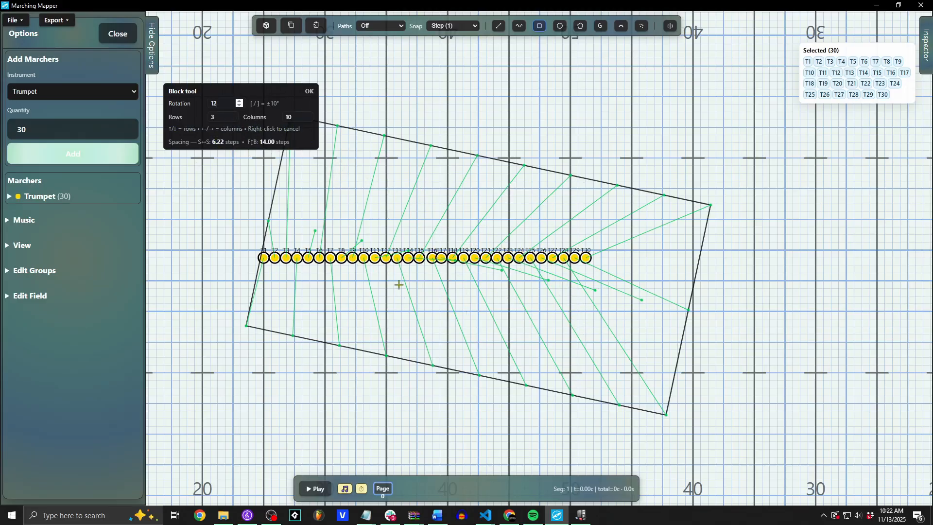
- Set the block to 6 rows and 5 columns
double_click(221, 116)
type("6")
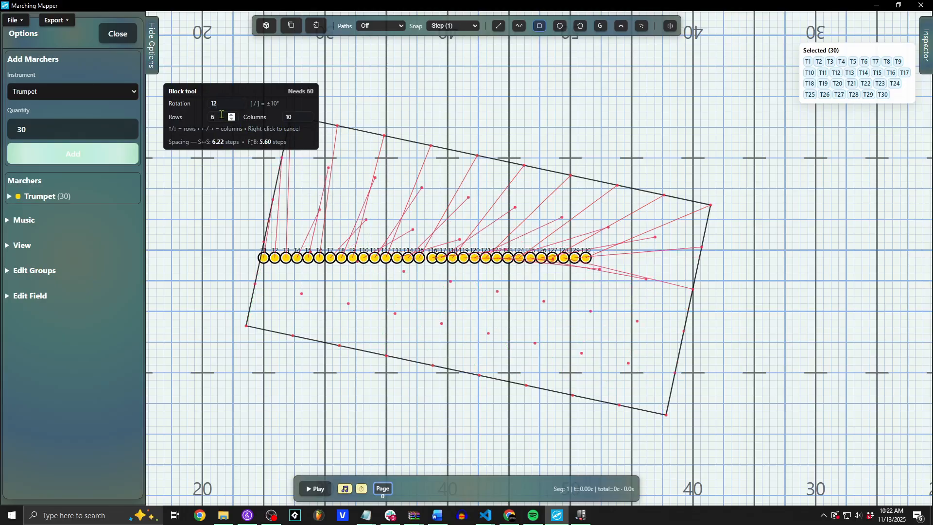
key("BackSpace")
key("BackSpace")
type("5")
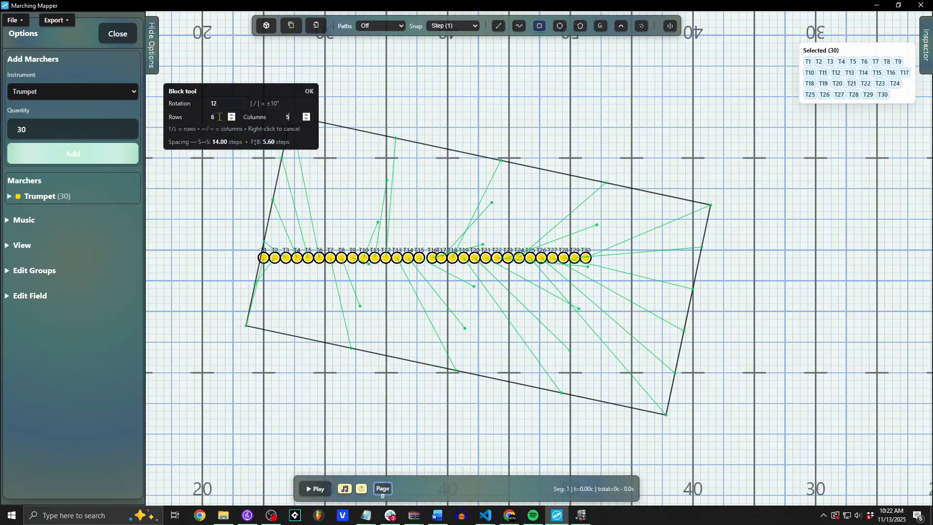
- Set the block's columns to 6 and try to place the marchers
key("Up")
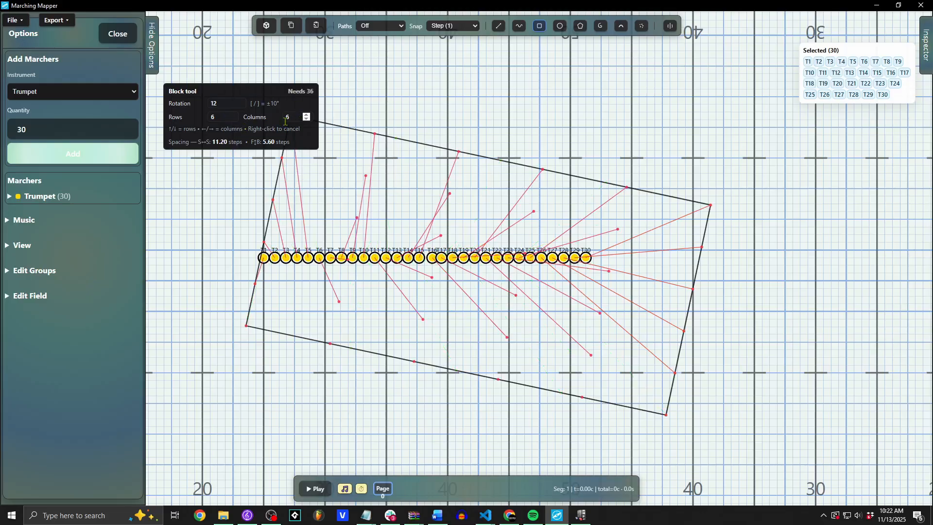
left_click(441, 242)
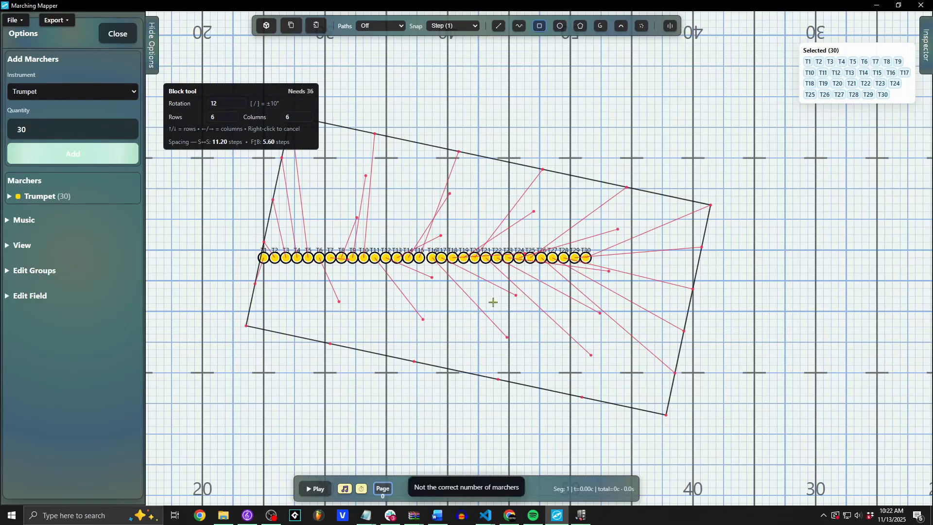
left_click(461, 267)
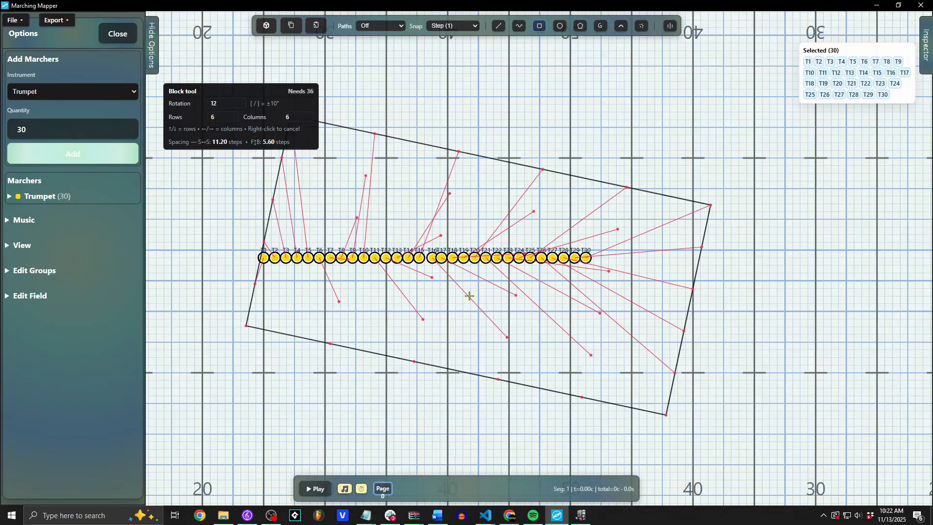
left_click(454, 215)
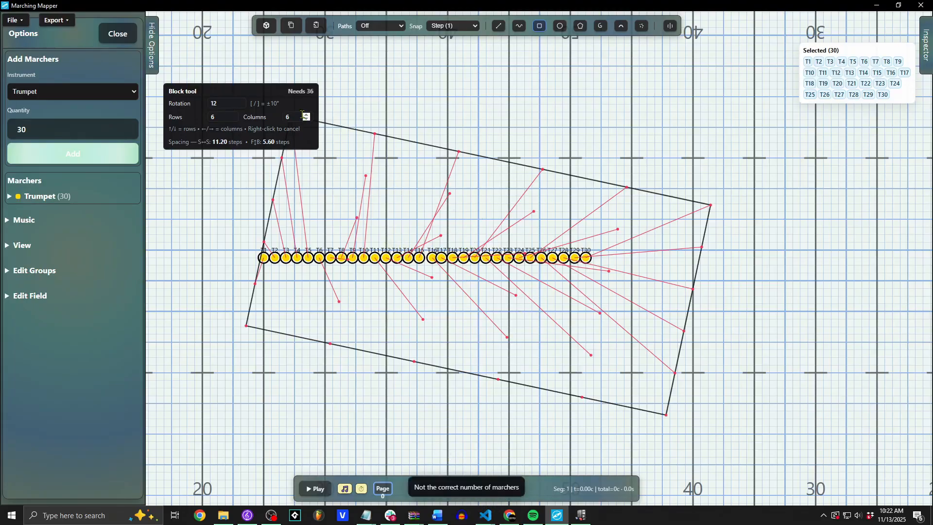
- Set the block's columns to 5 and place the 30 trumpets in the rotated block
left_click(296, 113)
key("BackSpace")
type("5")
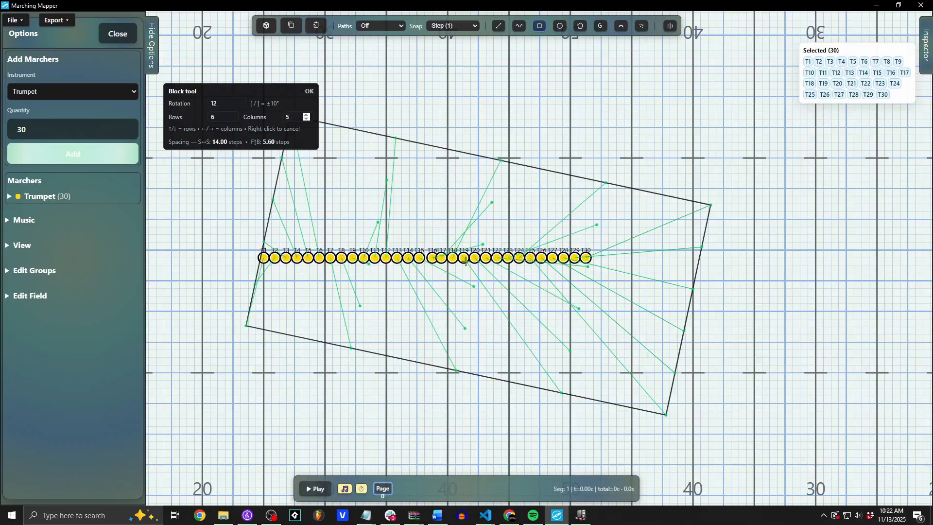
left_click(466, 262)
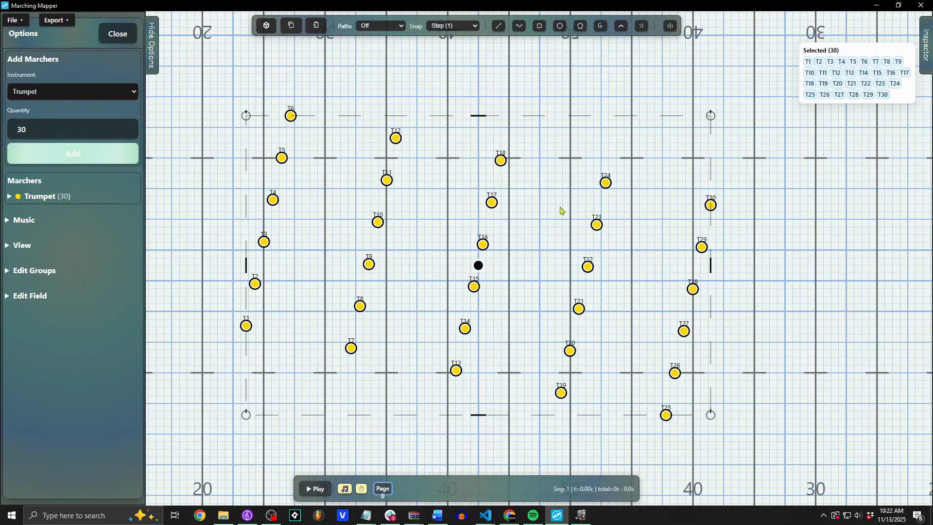
- Narrow the trumpet block to between the 25- and 40-yard lines and slide it toward the 50-yard line
mouse_move(480, 263)
left_mouse_down()
mouse_move(462, 242)
mouse_move(494, 257)
left_mouse_up()
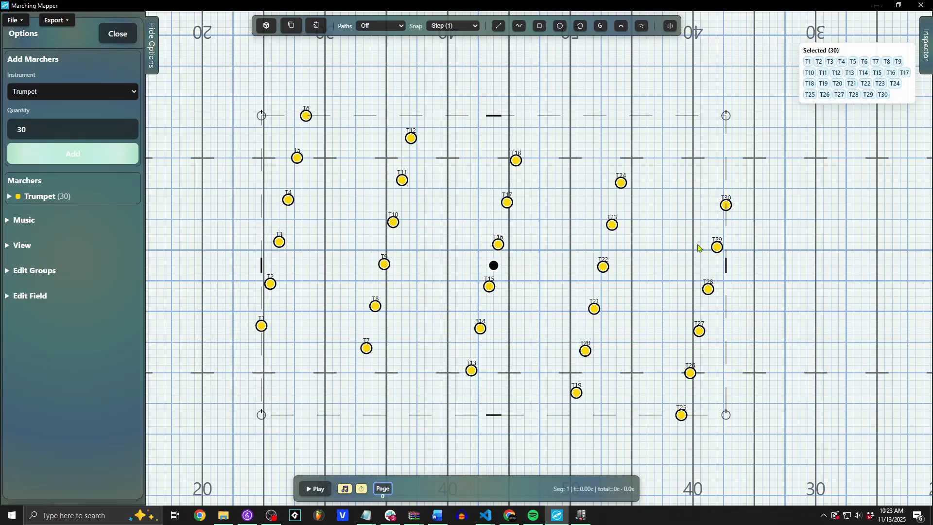
left_click_drag(731, 261, 452, 241)
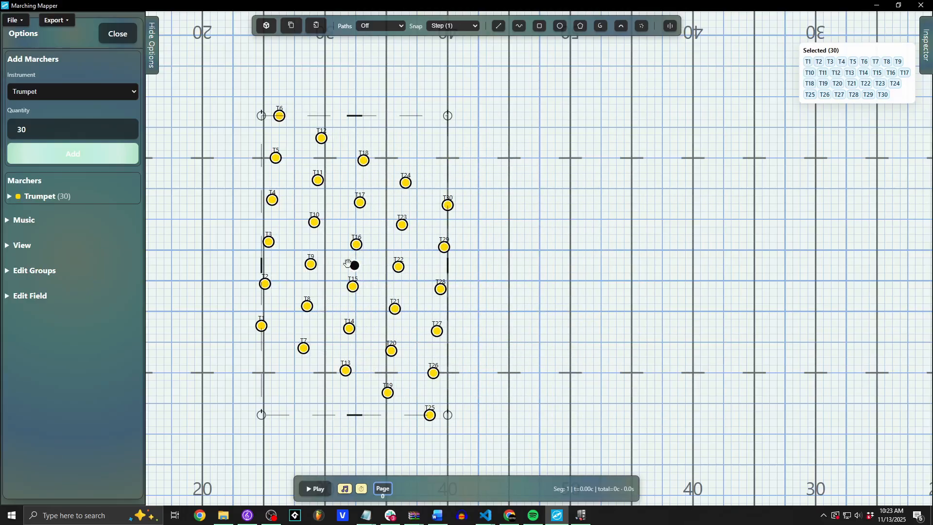
left_click_drag(355, 265, 432, 257)
- Widen the trumpet block and rotate it so T1 is at the back and T30 is at the front
left_click_drag(526, 256, 590, 282)
left_click_drag(588, 406, 421, 248)
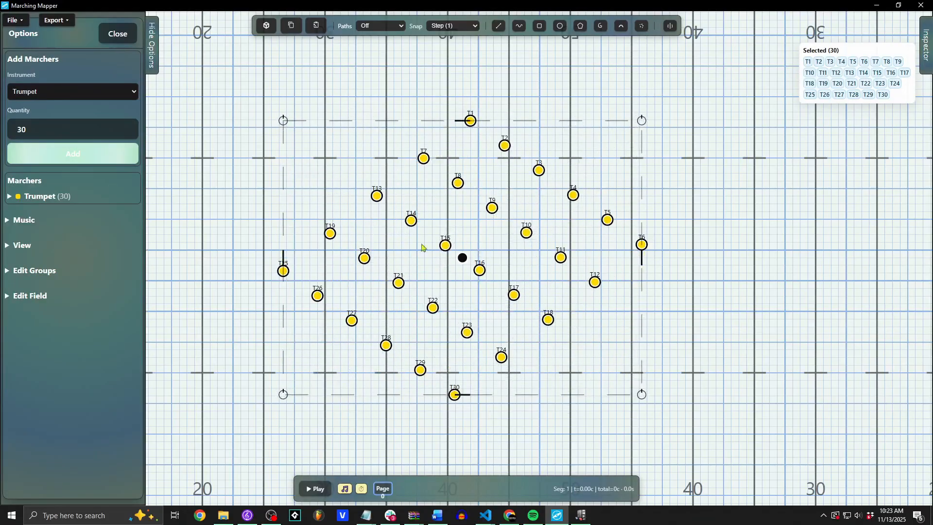
- Preview the formation in 3D, hide the Options, and return to the 2D field
left_click(267, 27)
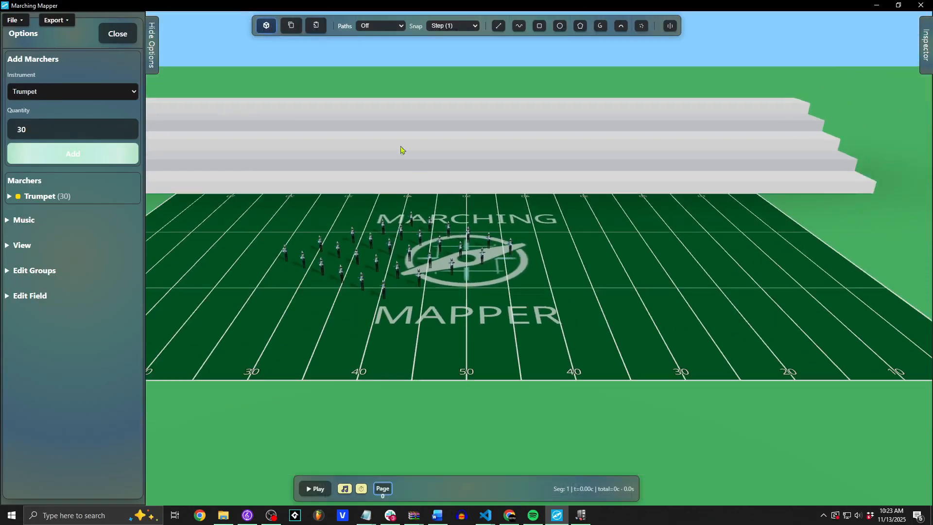
left_click(159, 41)
left_click(266, 25)
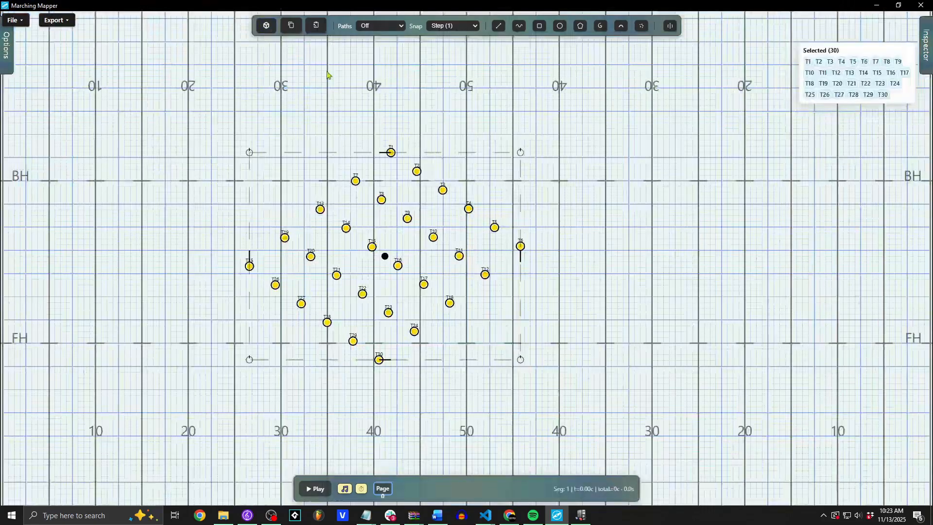
- Insert a new page after Page 0, switch between Page 0 and the new page, and hide the Inspector
left_click(925, 46)
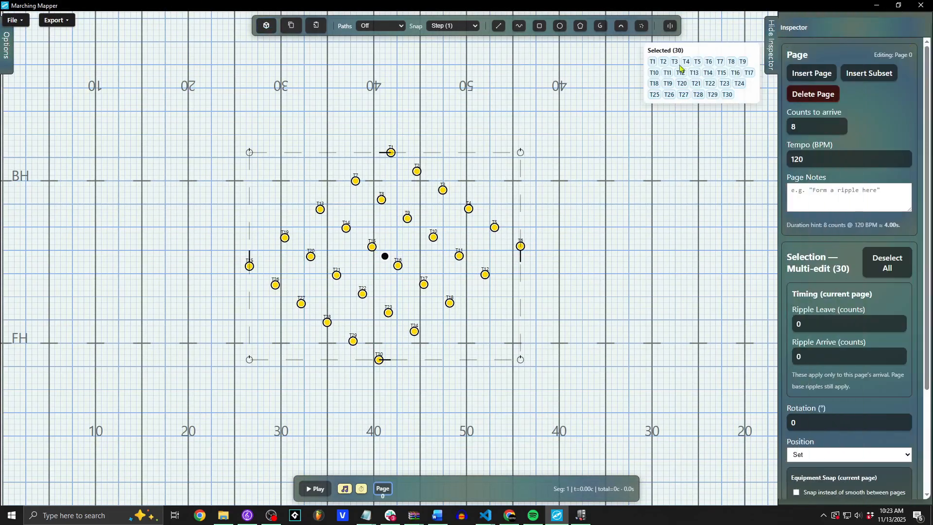
left_click(805, 73)
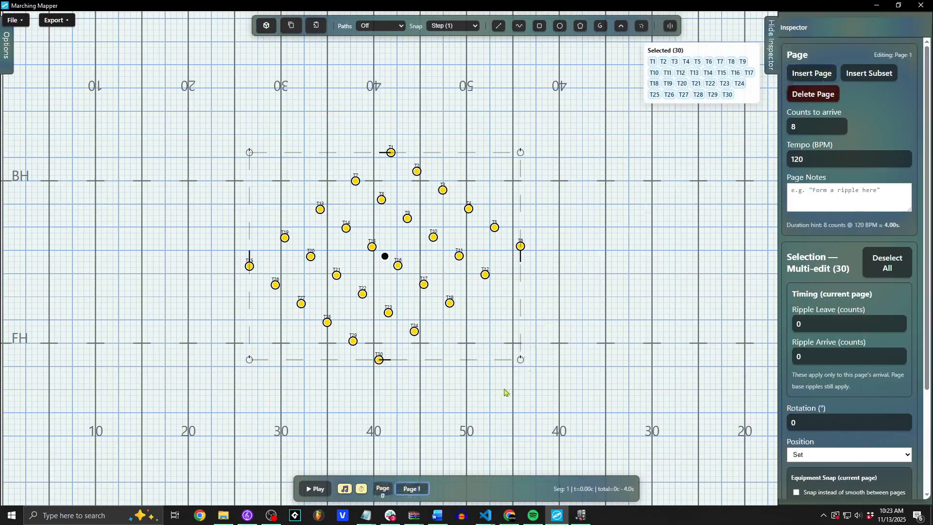
left_click(385, 492)
left_click(417, 488)
left_click(771, 48)
- On Page 1, deselect everything, then select T2–T6 and T8–T12 and move them a few steps past the 50-yard line side
scroll(420, 262, "up", 2)
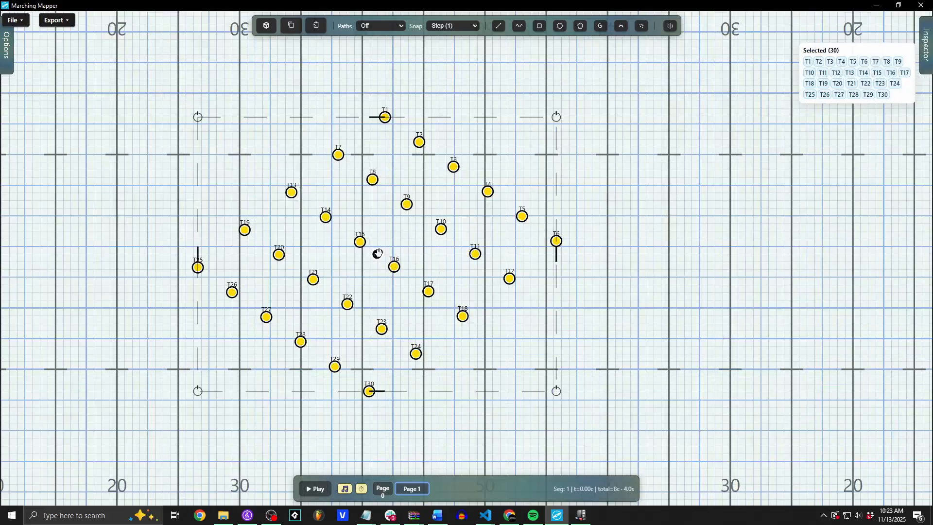
left_click(501, 101)
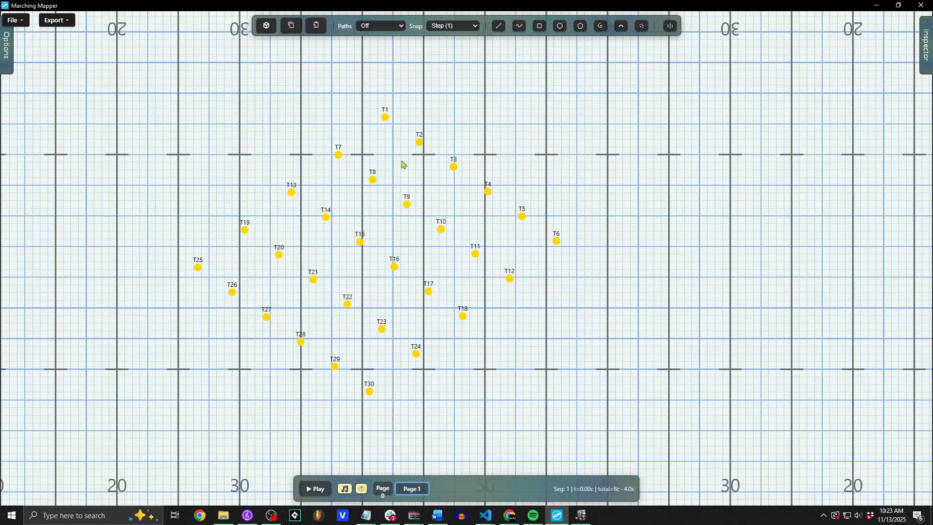
mouse_move(368, 156)
left_mouse_down()
mouse_move(410, 121)
mouse_move(554, 144)
mouse_move(629, 267)
mouse_move(538, 328)
mouse_move(465, 288)
mouse_move(362, 168)
left_mouse_up()
left_click_drag(464, 208, 500, 208)
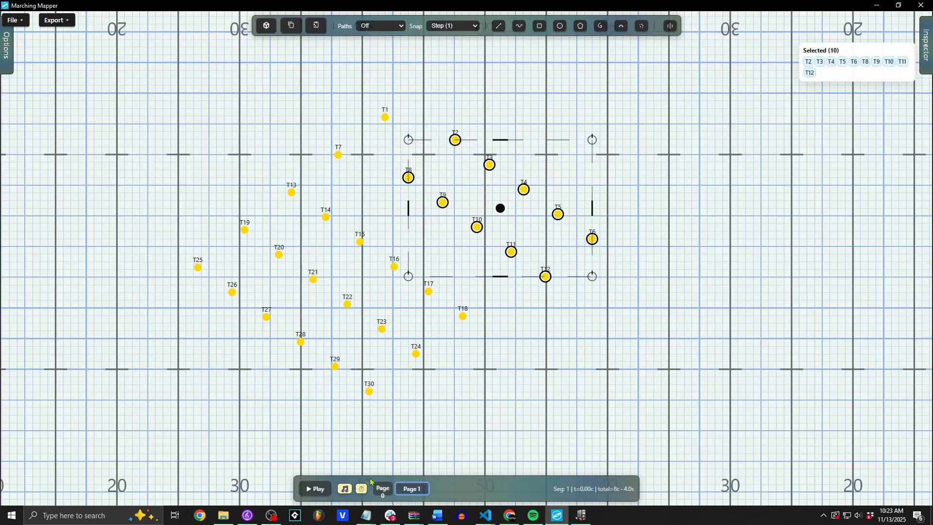
- Set Paths to Previous Set and examine the ten selected trumpets' step-by-step paths on Page 1
left_click(383, 495)
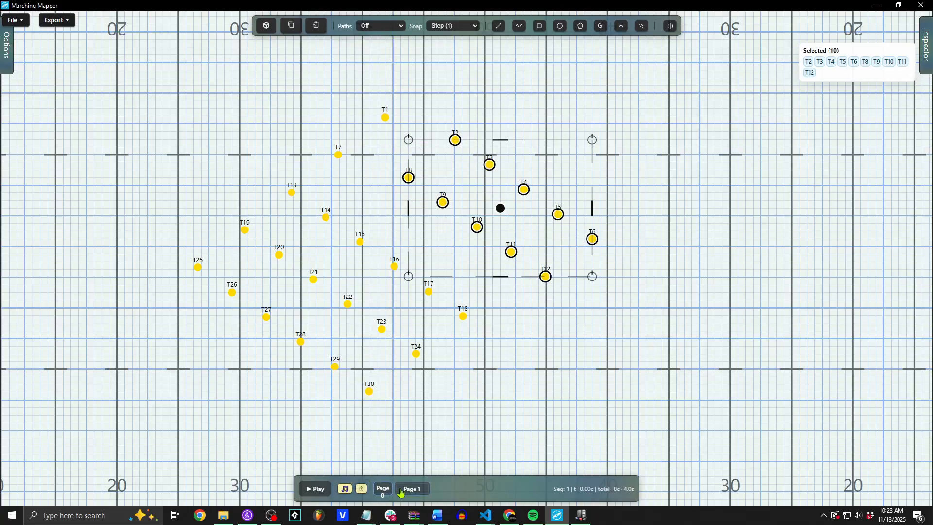
left_click(372, 26)
left_click(381, 62)
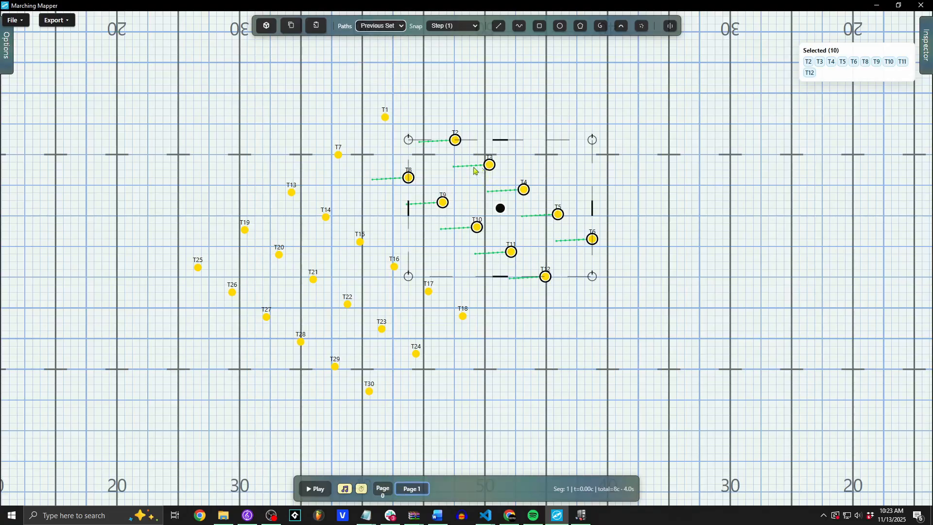
scroll(473, 169, "up", 6)
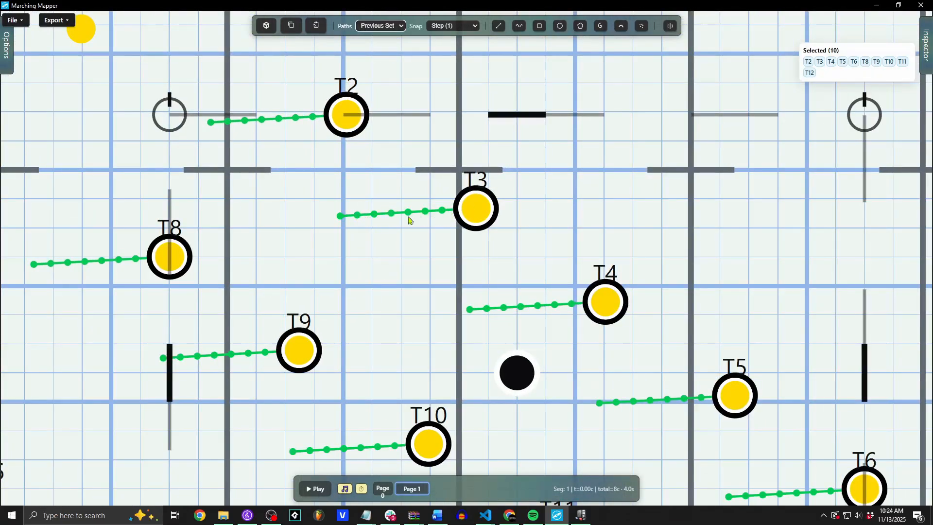
scroll(410, 223, "down", 7)
scroll(430, 232, "up", 2)
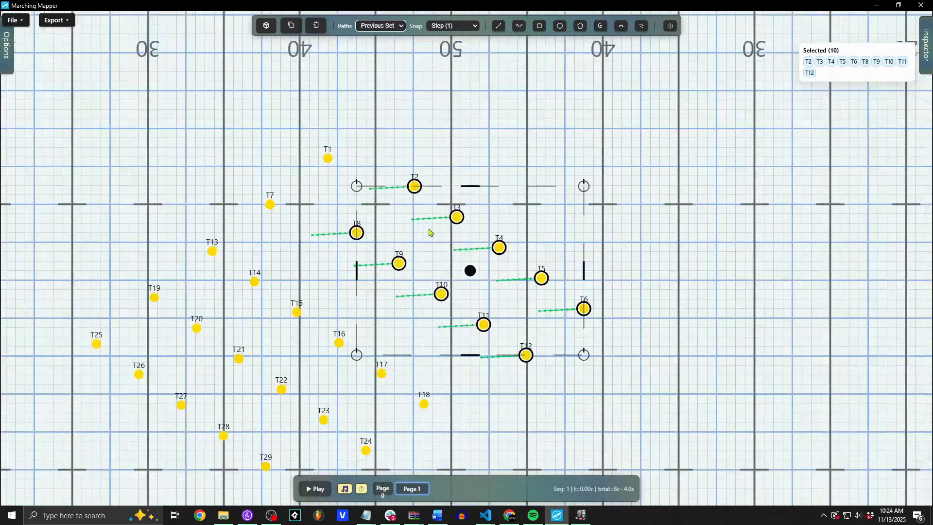
- Move the ten selected trumpets diagonally back past T1 and T7, then deselect them and move only T1 clear of T2's path
scroll(430, 232, "up", 1)
left_click_drag(490, 270, 358, 224)
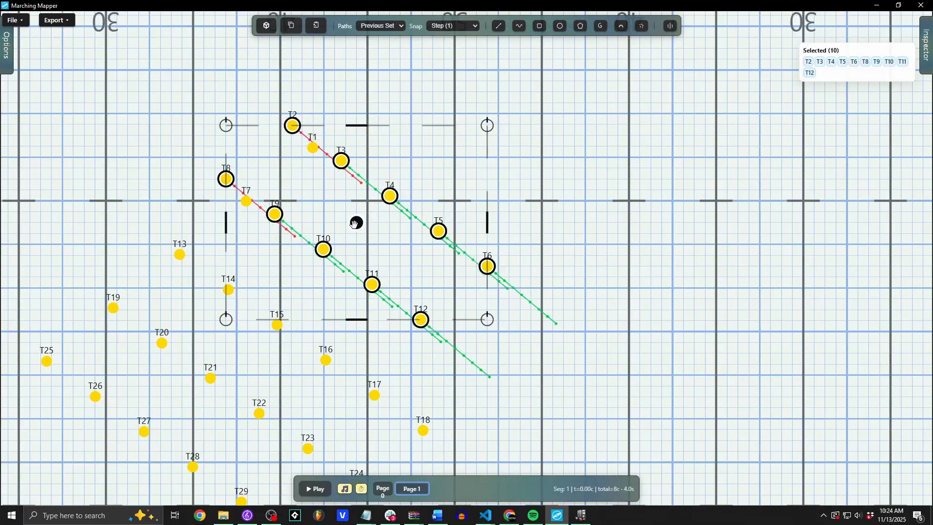
scroll(299, 155, "up", 5)
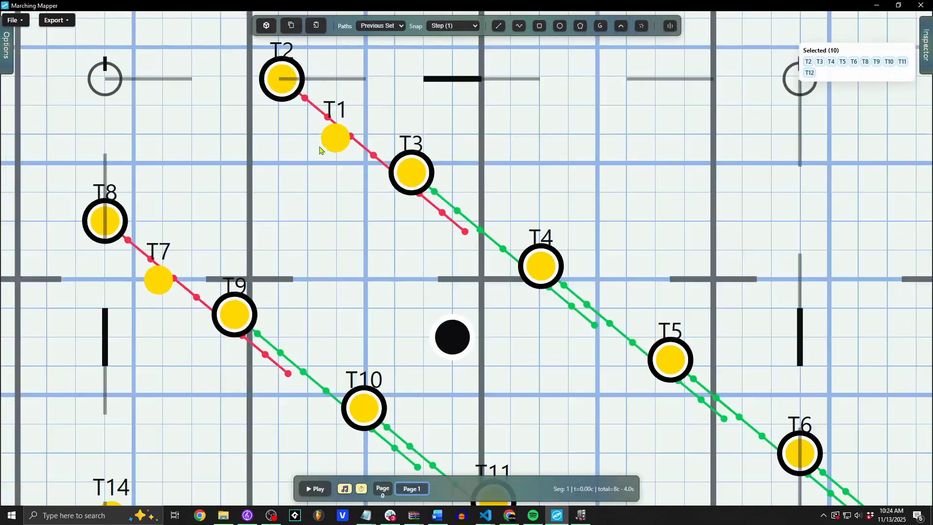
scroll(376, 199, "down", 3)
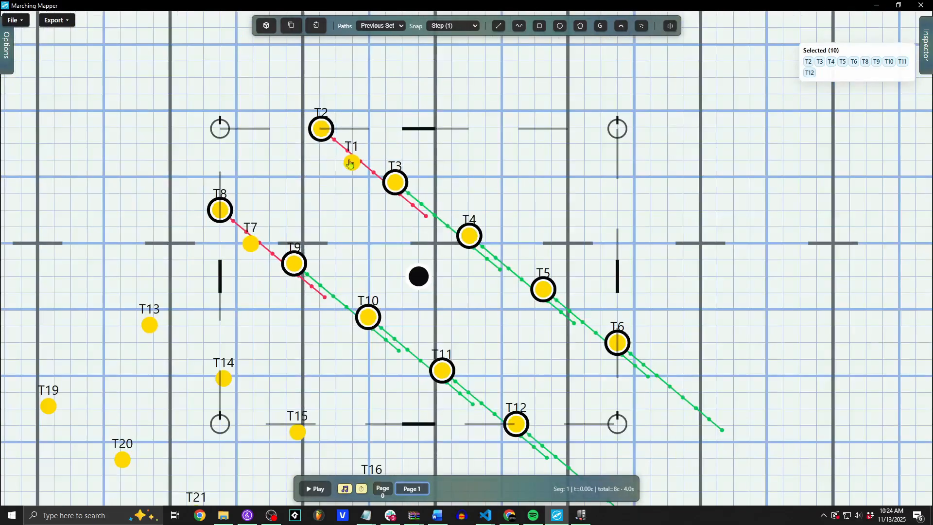
scroll(347, 171, "up", 3)
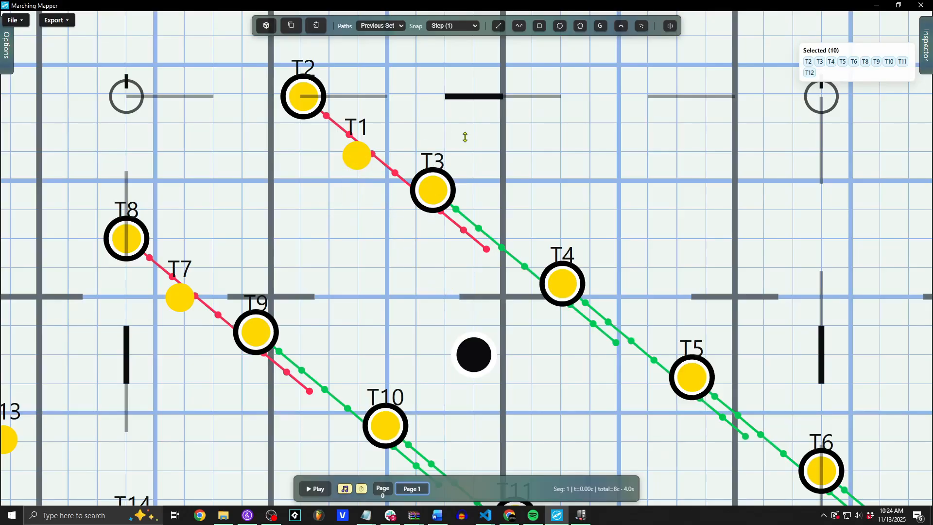
left_click(588, 173)
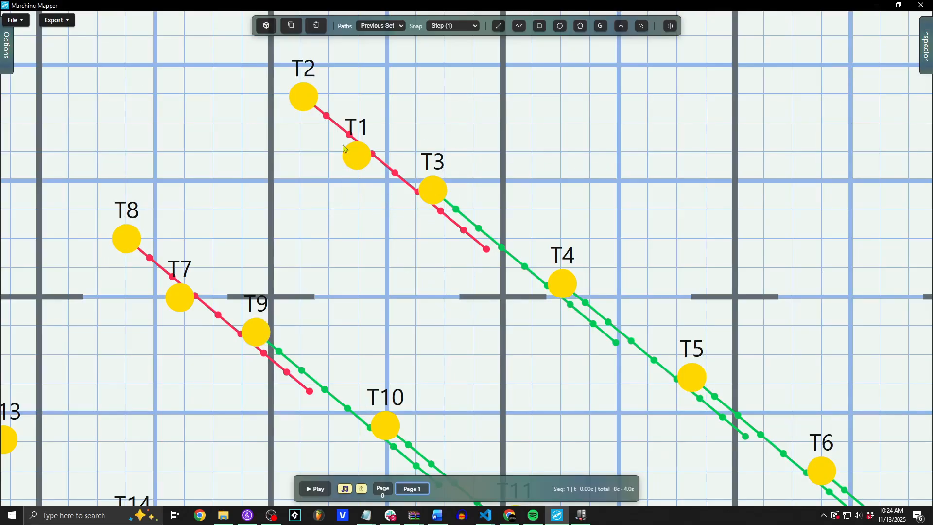
left_click_drag(361, 171, 448, 138)
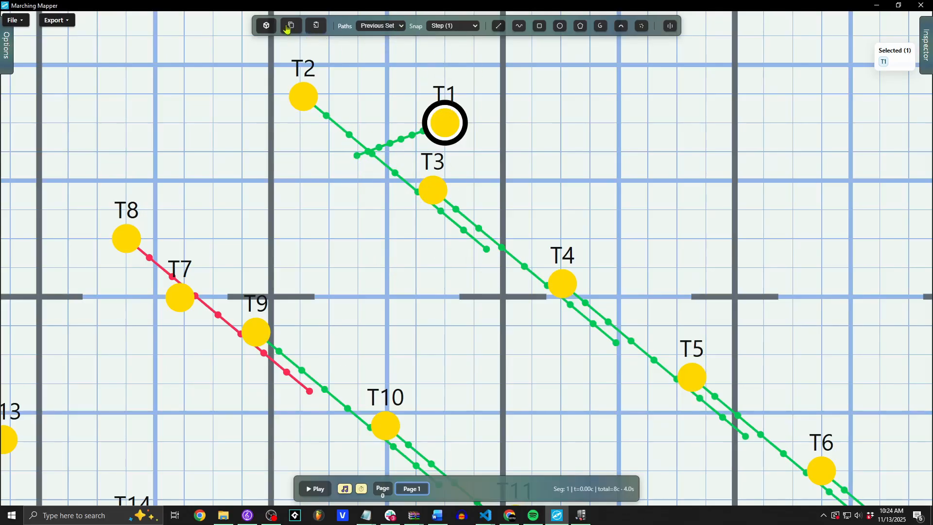
- Glance at Page 1 in 3D, return to the 2D field, and play the move from Page 0
left_click(266, 26)
scroll(450, 128, "up", 10)
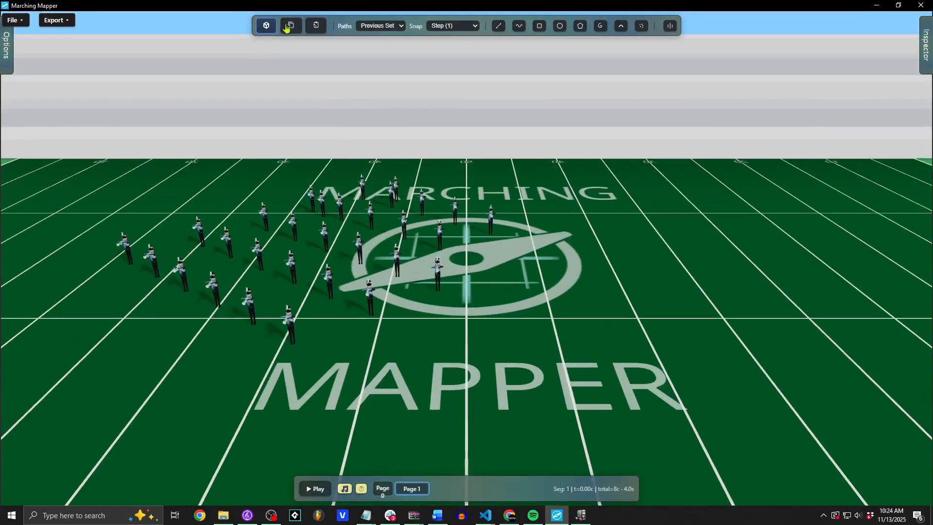
left_click(268, 27)
scroll(372, 89, "up", 8)
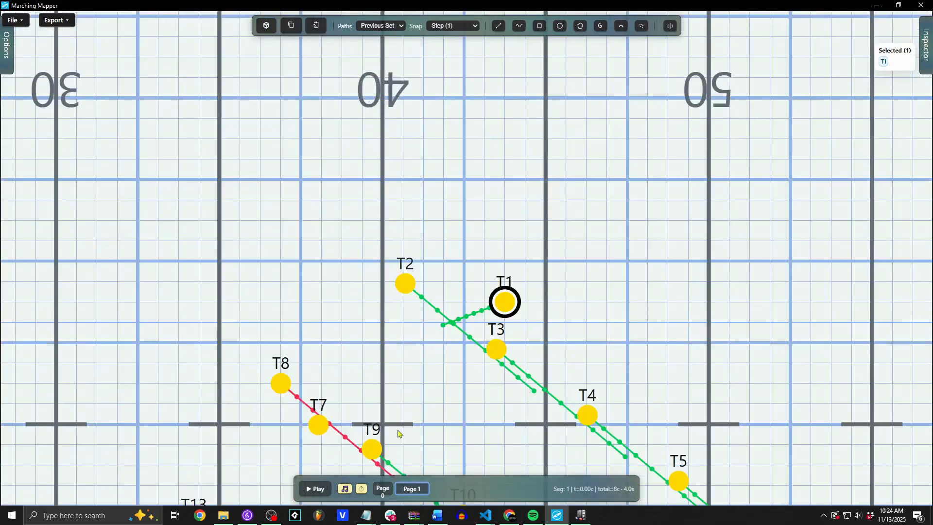
left_click(383, 491)
left_click(325, 486)
left_click(506, 209)
- Play the move from Page 0 in a close 3D view to examine the trumpets' collisions, and return to 2D
left_click(267, 25)
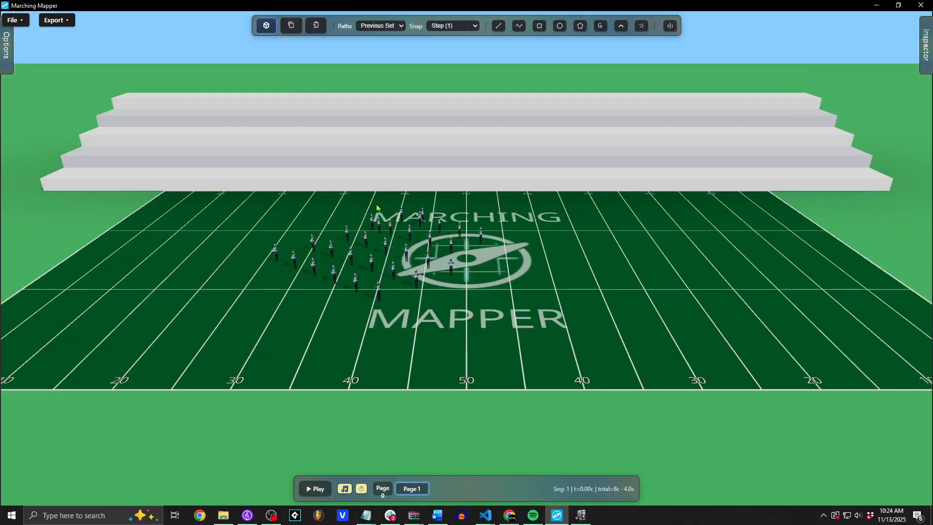
scroll(449, 275, "up", 10)
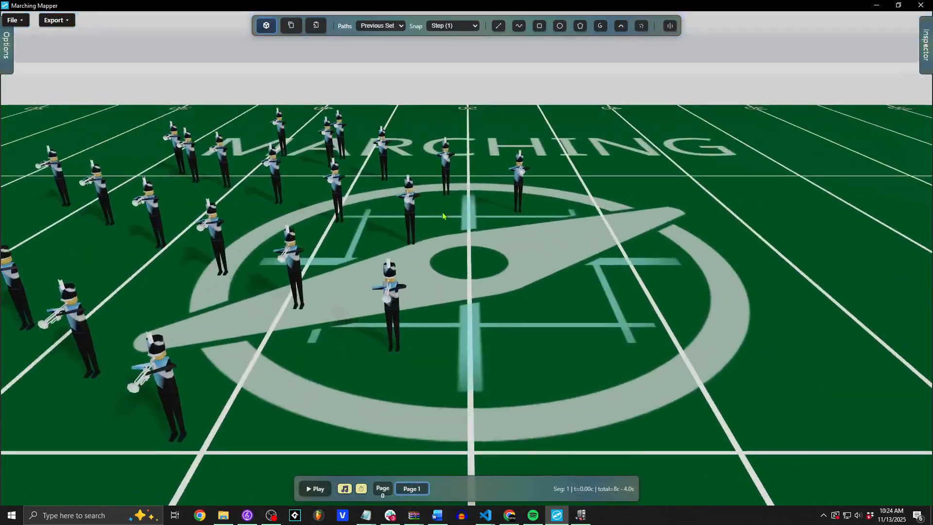
left_click_drag(443, 216, 517, 284)
left_click(382, 490)
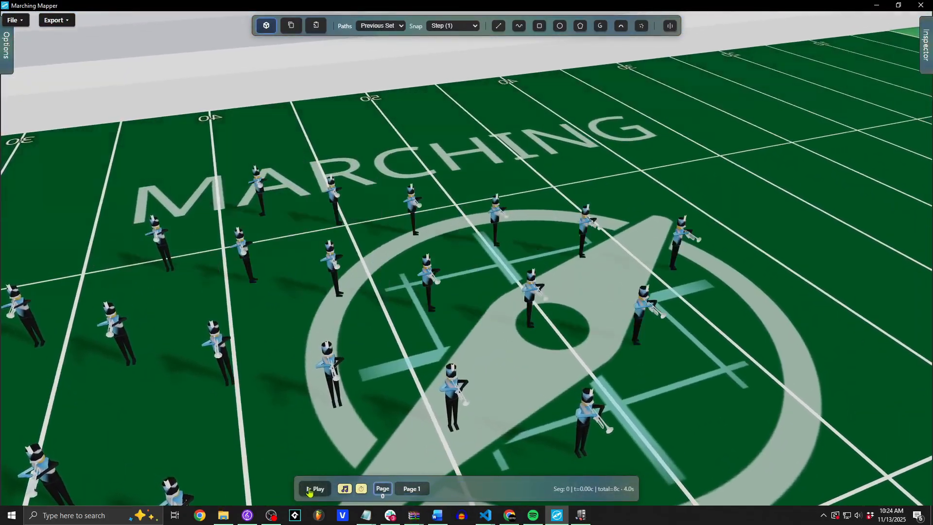
left_click(314, 489)
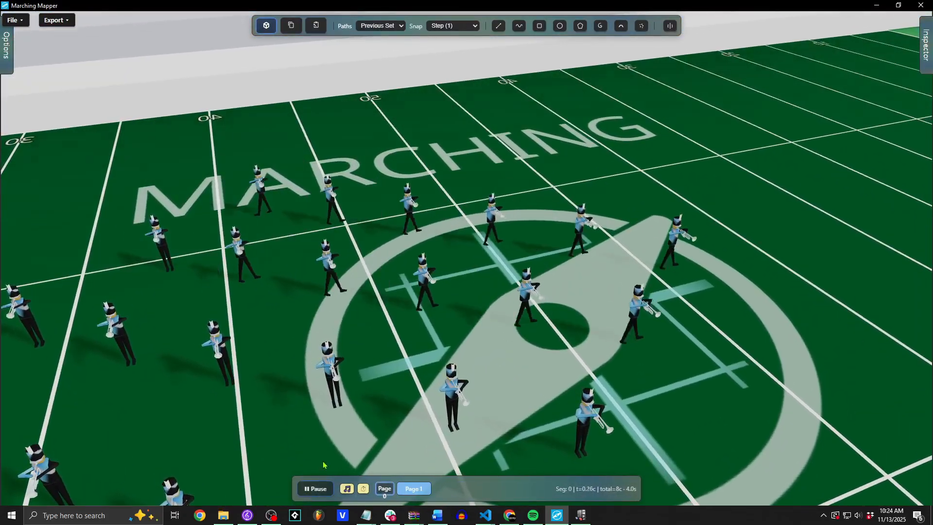
scroll(393, 294, "up", 5)
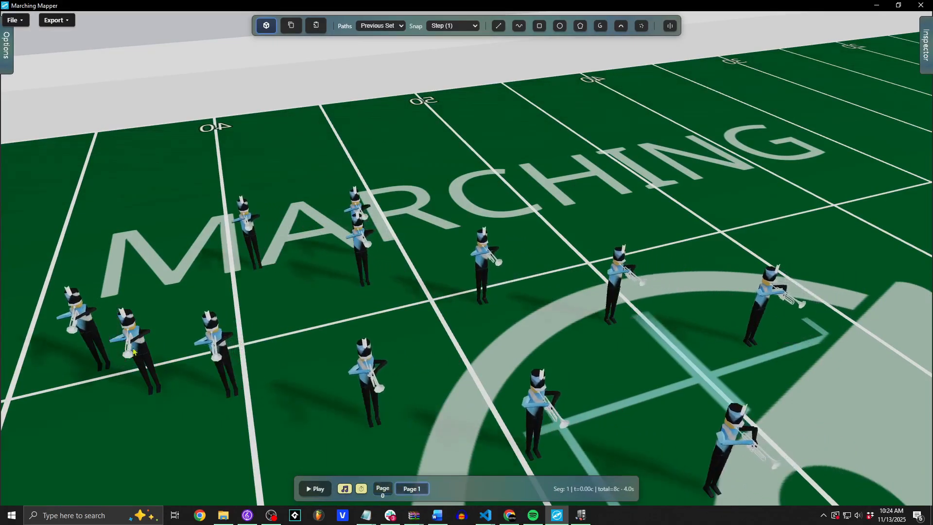
left_click(263, 24)
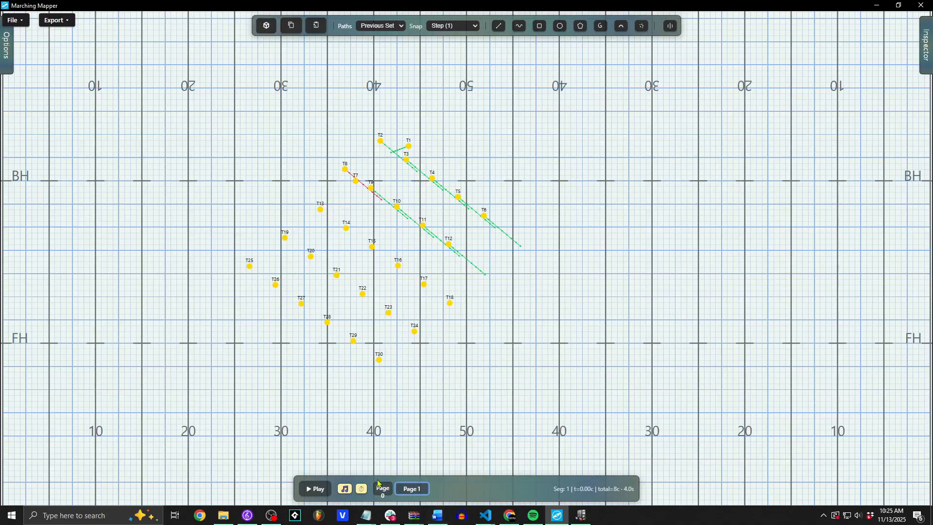
- Copy the whole Page 0 formation onto Page 1 and compare the two pages
left_click(383, 488)
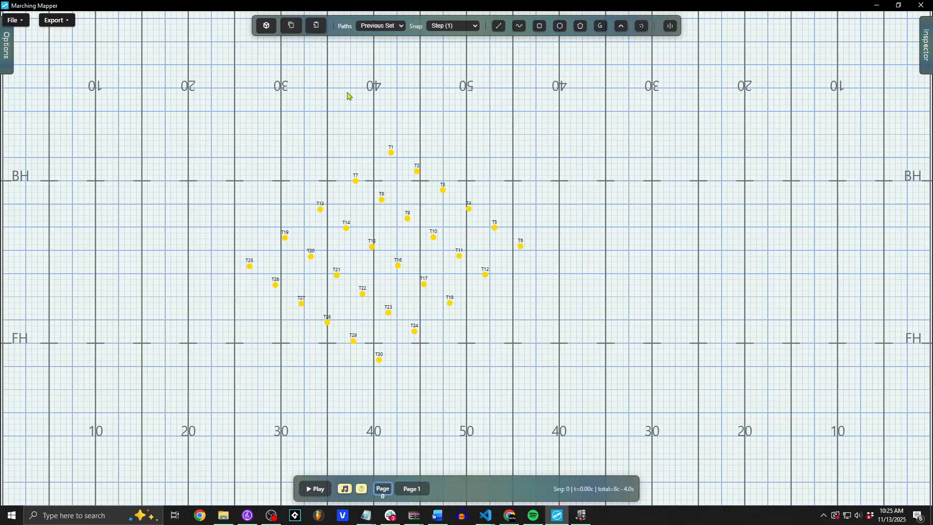
key("ctrl+c")
left_click(401, 489)
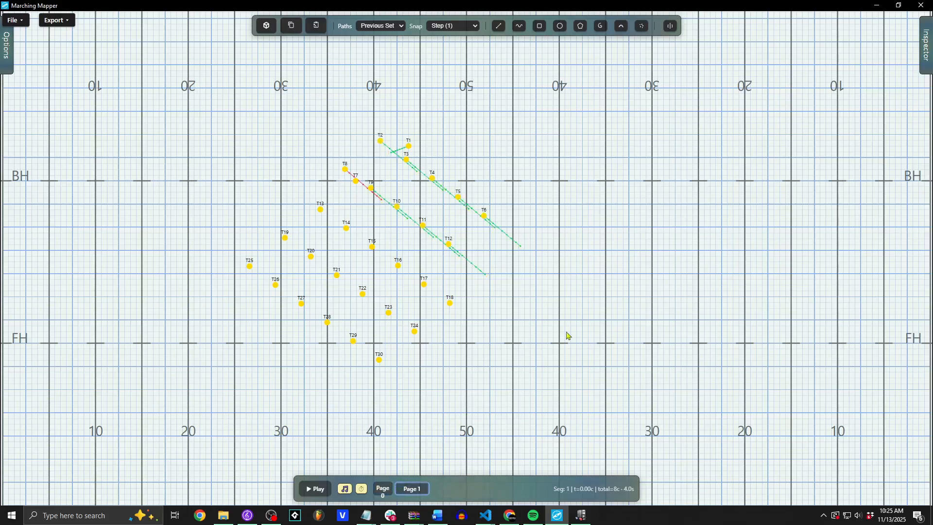
key("ctrl+v")
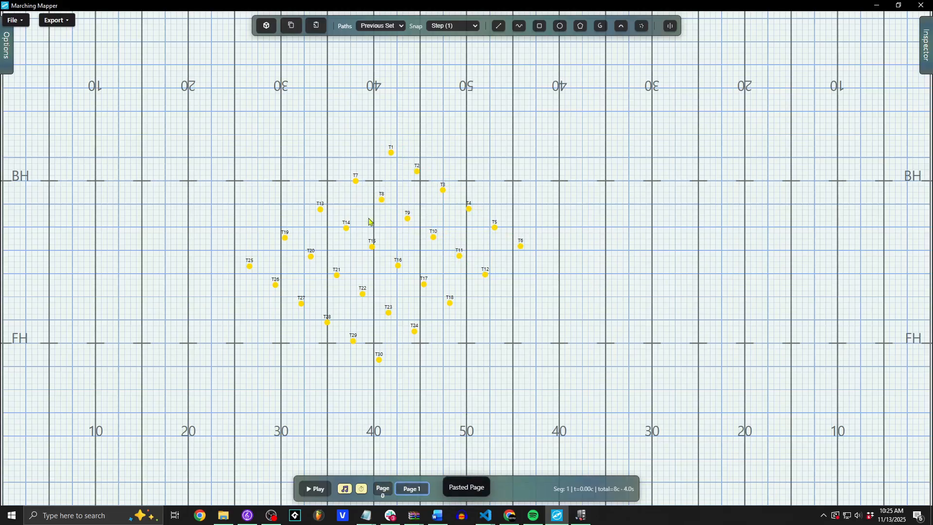
left_click_drag(188, 67, 628, 419)
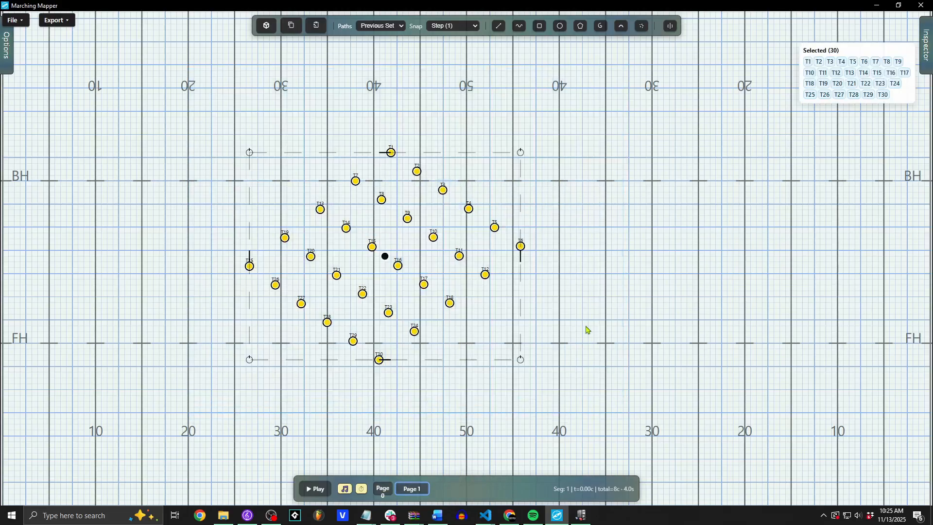
left_click(575, 290)
left_click(378, 491)
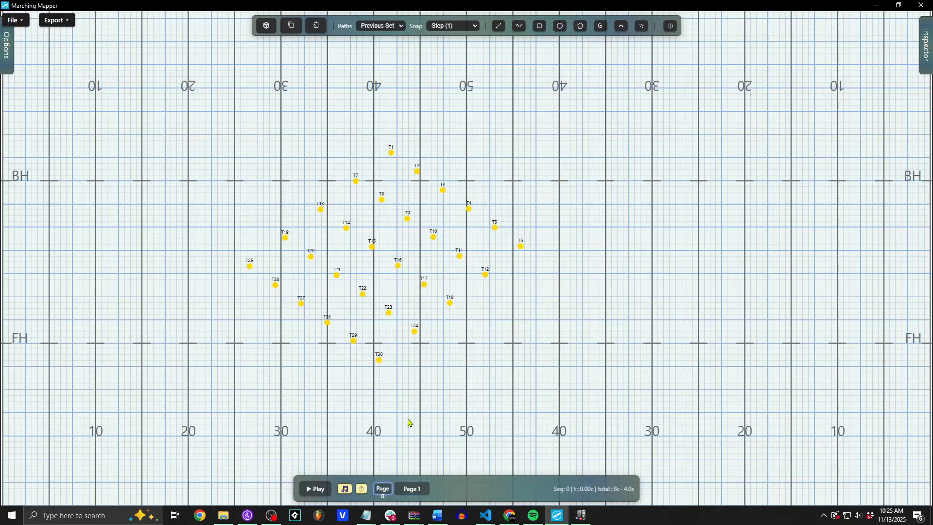
left_click(427, 493)
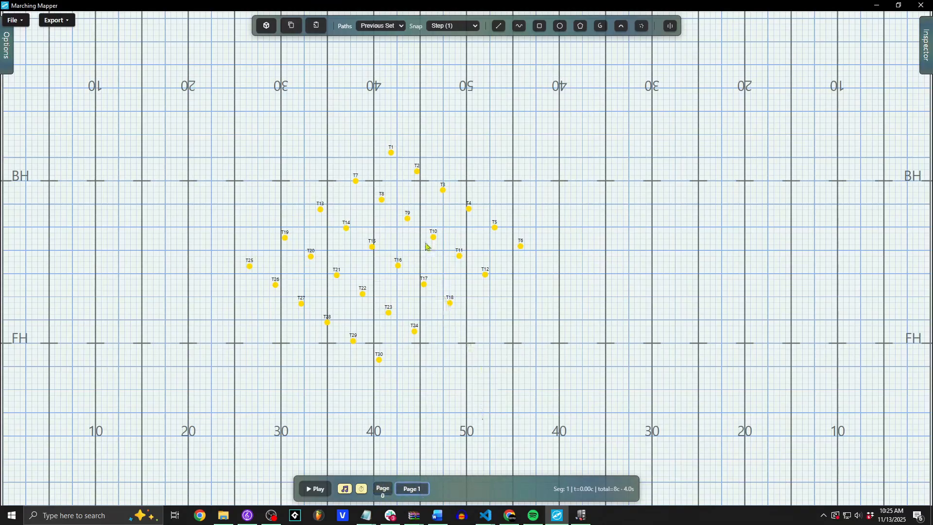
- On Page 1, move T10 out of the block near the front hash, then restore it by pasting its Page 0 position
left_click_drag(435, 240, 615, 350)
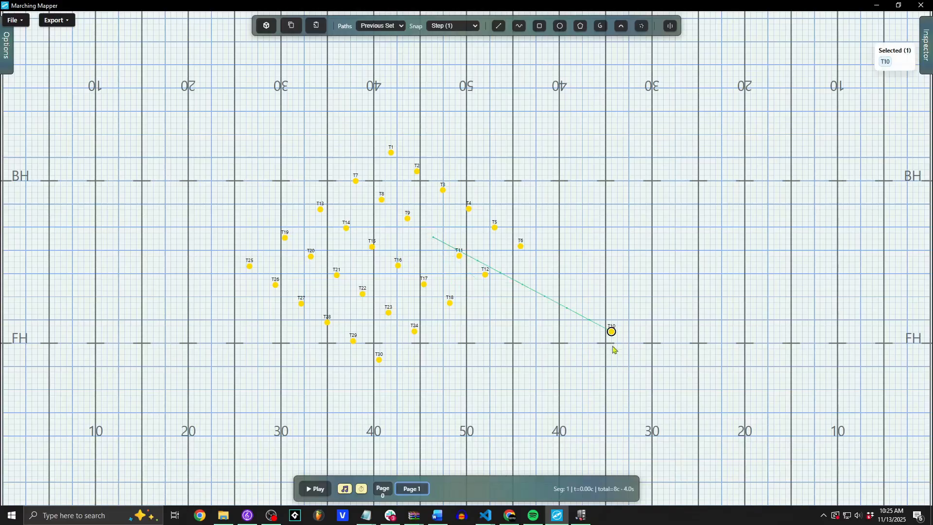
left_click(377, 492)
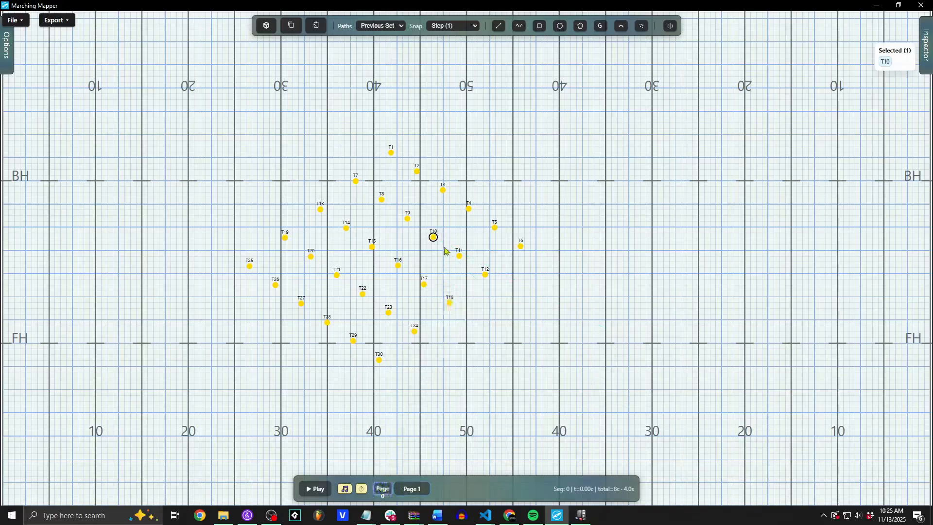
key("ctrl+c")
left_click(407, 495)
key("ctrl+v")
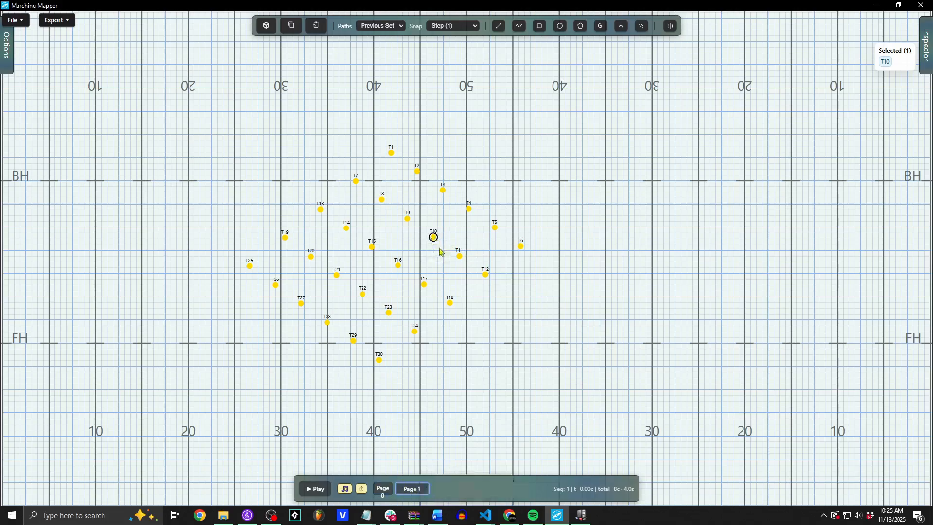
left_click(532, 362)
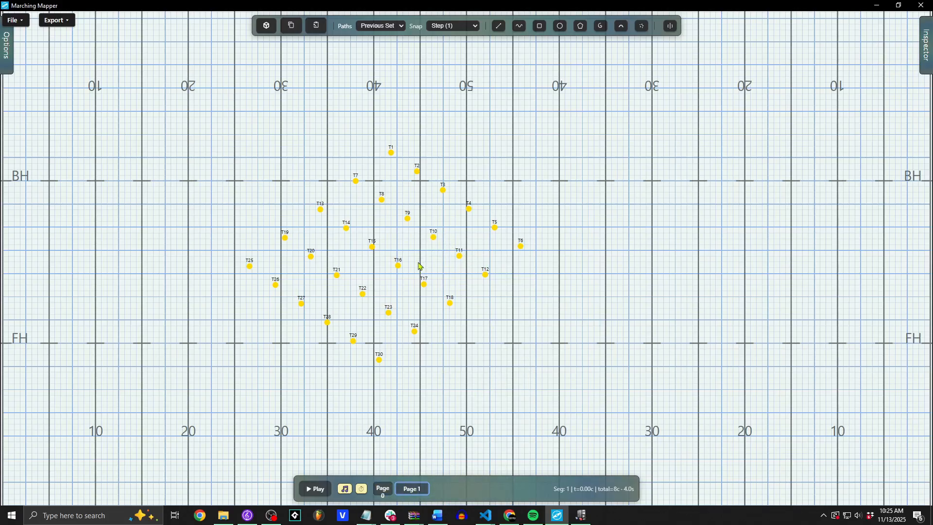
- On Page 1, move T3–T6, T10–T12, T17 and T18 to the far 20–30 yard area and paste their positions onto Page 0
mouse_move(420, 278)
left_mouse_down()
mouse_move(567, 274)
mouse_move(483, 195)
mouse_move(430, 202)
mouse_move(421, 243)
left_mouse_up()
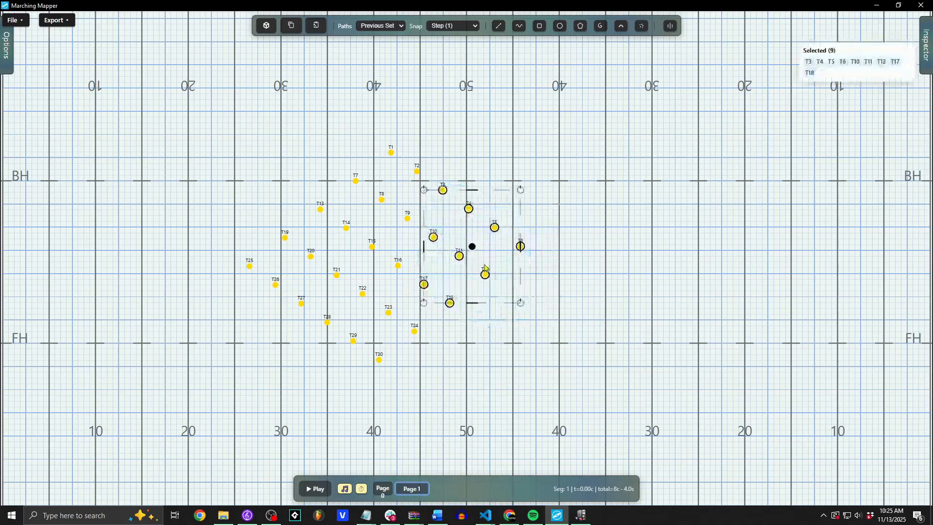
left_click(468, 247)
mouse_move(441, 176)
left_mouse_down()
mouse_move(514, 315)
mouse_move(443, 323)
mouse_move(407, 288)
mouse_move(423, 211)
left_mouse_up()
left_click_drag(479, 246, 687, 221)
key("ctrl+c")
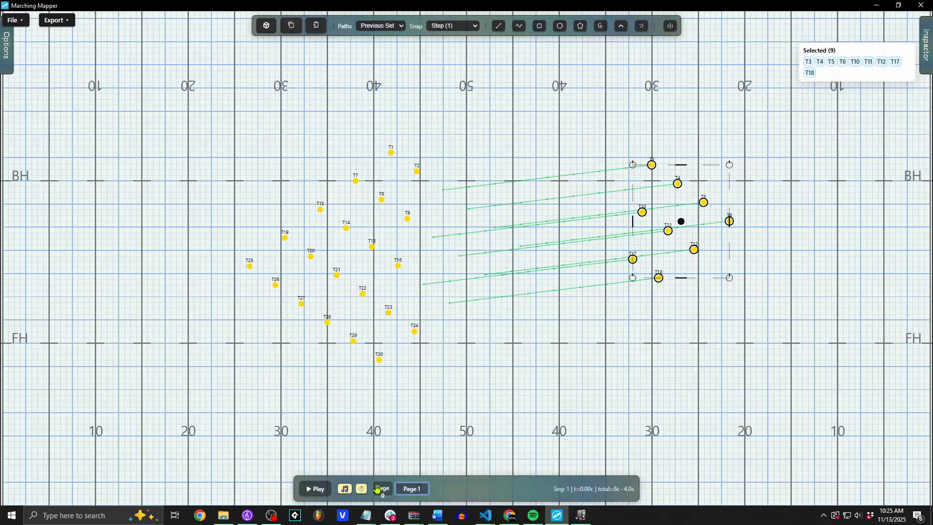
left_click(383, 488)
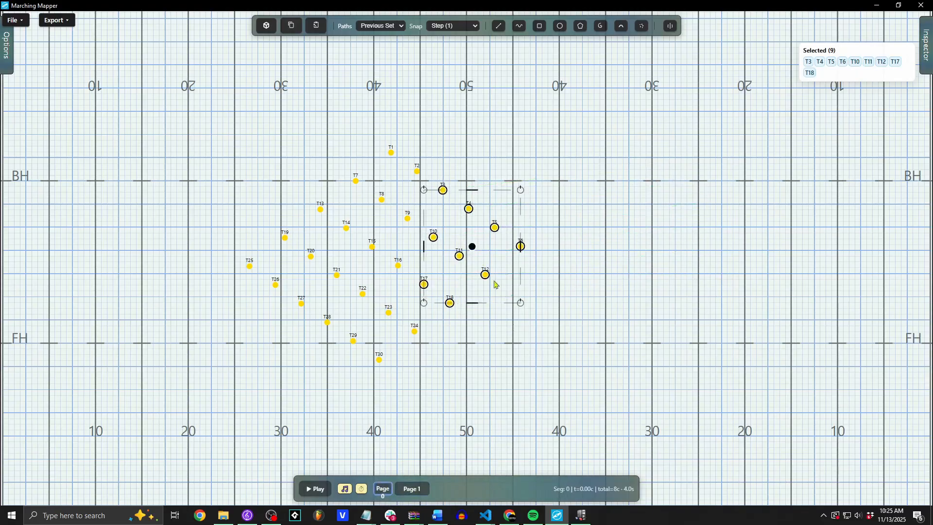
key("ctrl+v")
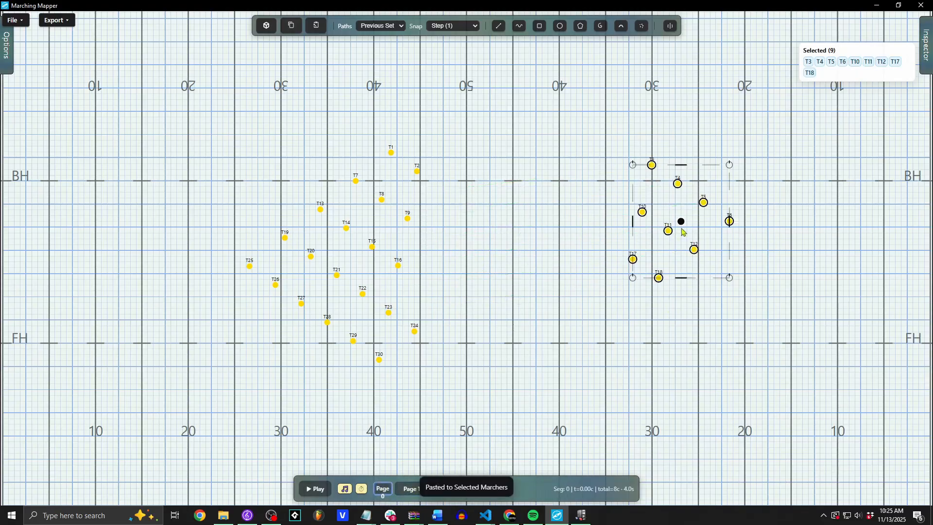
- On Page 0, move the nine selected trumpets back into the block, then paste the Page 0 formation onto Page 1
left_click_drag(681, 222, 470, 252)
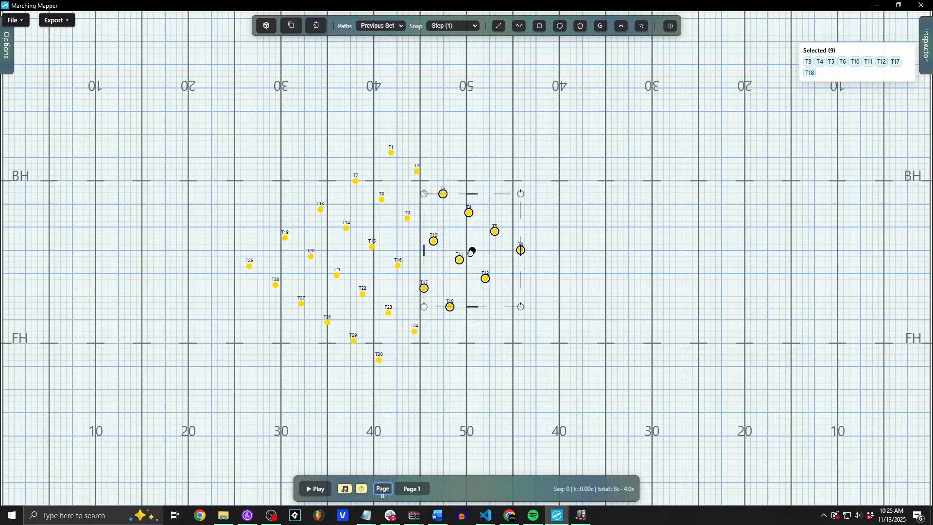
left_click(611, 292)
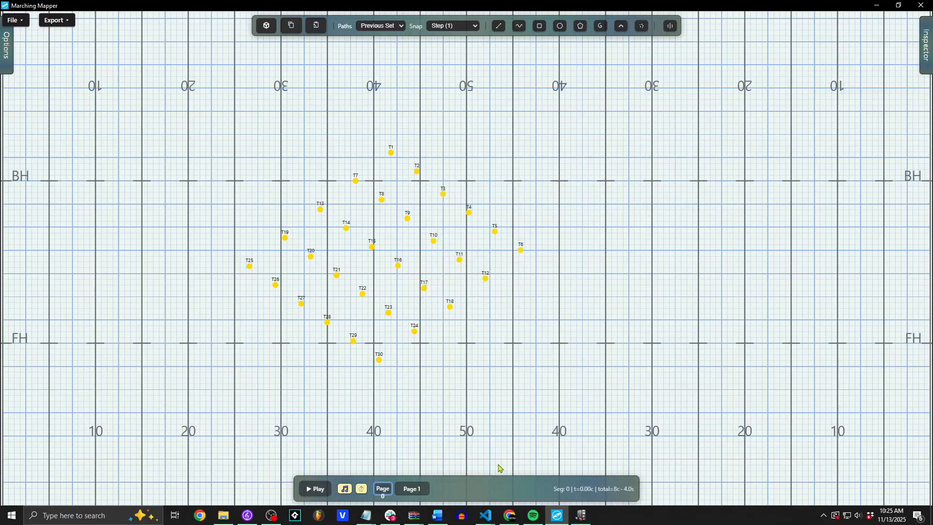
left_click(412, 489)
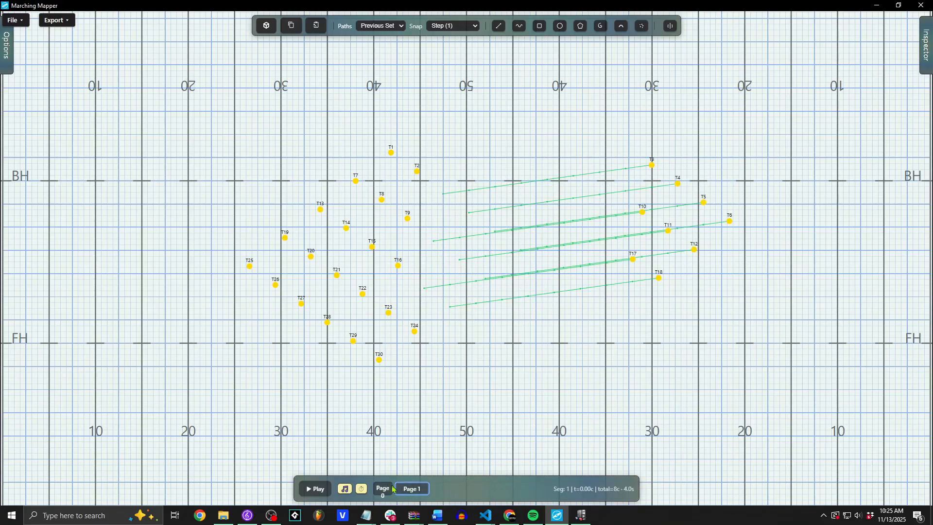
key("ctrl+v")
- On Page 1, select T2–T6 and T8–T12 and move them a few steps sideways, away from T1 and T7
scroll(537, 253, "up", 4)
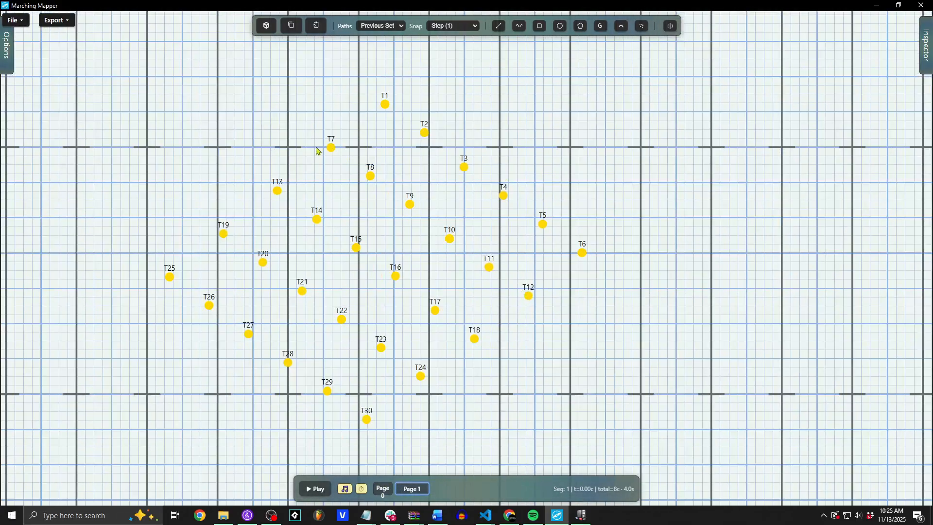
mouse_move(343, 163)
left_mouse_down()
mouse_move(618, 171)
mouse_move(512, 323)
mouse_move(354, 187)
left_mouse_up()
left_click_drag(476, 214, 534, 227)
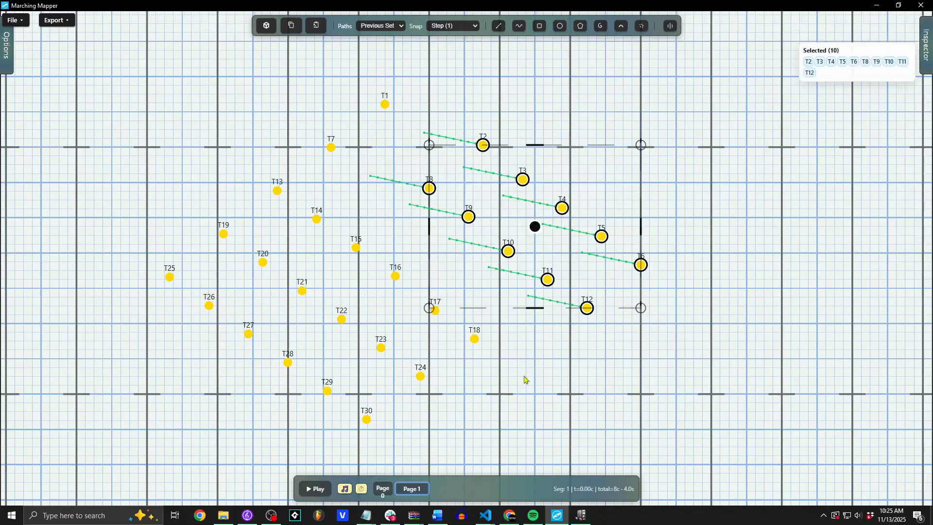
- Move T20–T24 and T26–T30 several steps toward the front sideline, then shift T14–T18 diagonally toward the 50-yard line
left_click_drag(451, 327, 545, 281)
left_click_drag(434, 221, 455, 244)
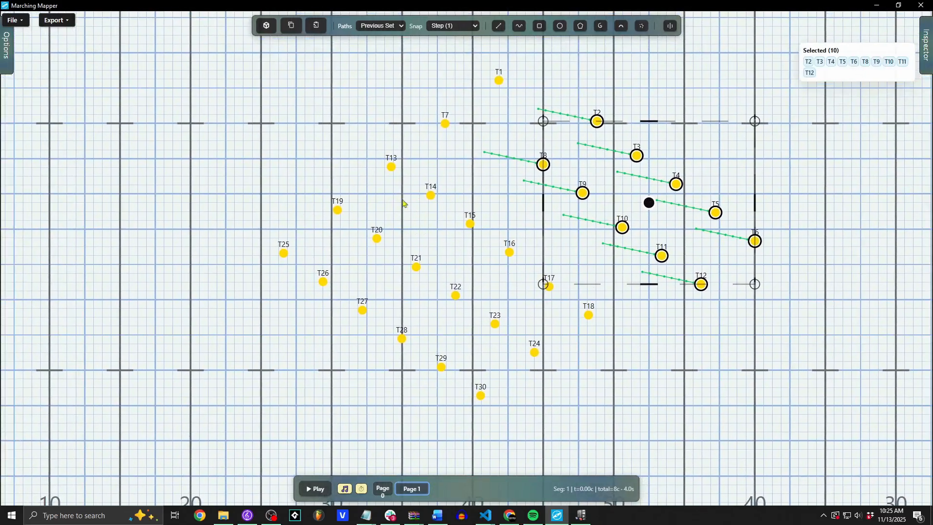
mouse_move(379, 219)
left_mouse_down()
mouse_move(532, 299)
mouse_move(552, 481)
mouse_move(260, 331)
mouse_move(365, 292)
left_mouse_up()
left_click_drag(429, 317, 410, 361)
mouse_move(410, 200)
left_mouse_down()
mouse_move(615, 331)
mouse_move(418, 190)
mouse_move(412, 198)
left_mouse_up()
left_click_drag(510, 251, 543, 273)
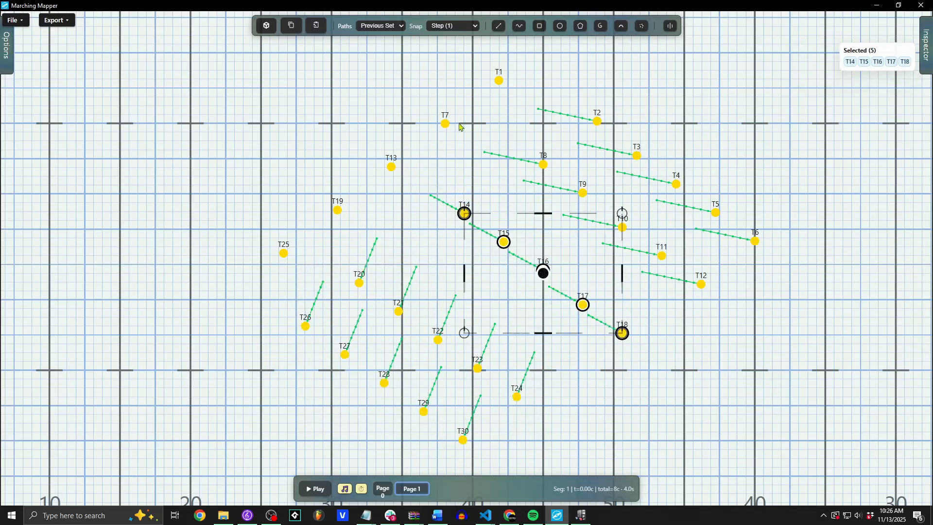
- Move T1, T7, T13, T19 and T25 diagonally away from the block, toward the back sideline and the lower-numbered yard lines
mouse_move(533, 59)
left_mouse_down()
mouse_move(410, 183)
mouse_move(266, 276)
mouse_move(481, 66)
mouse_move(515, 60)
left_mouse_up()
left_click_drag(399, 166, 357, 131)
left_click(384, 148)
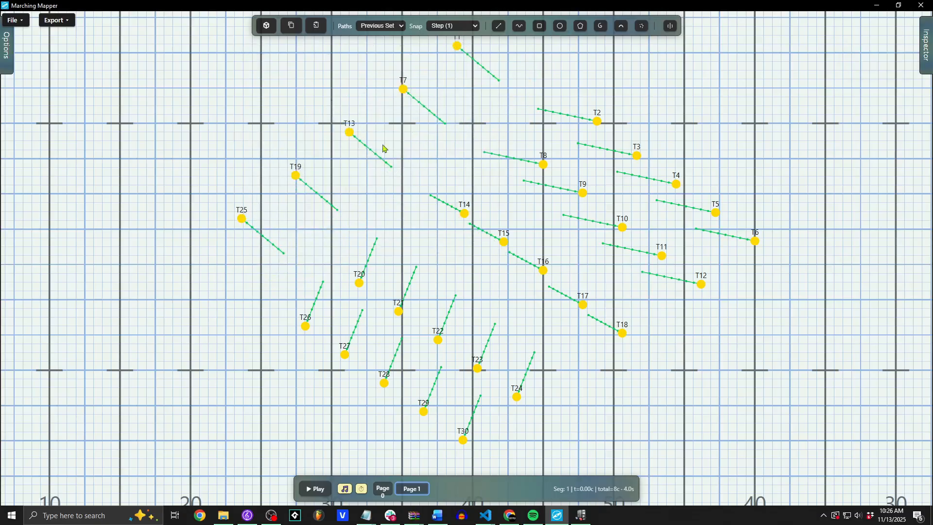
- Play the move from Page 0 to Page 1 in the 3D view, then return to the 2D field
left_click(377, 490)
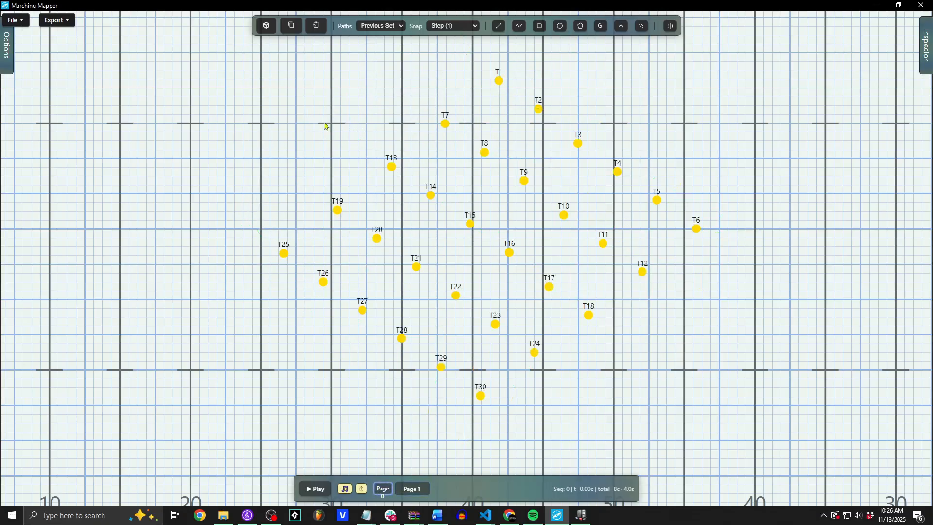
left_click(266, 25)
left_click(315, 495)
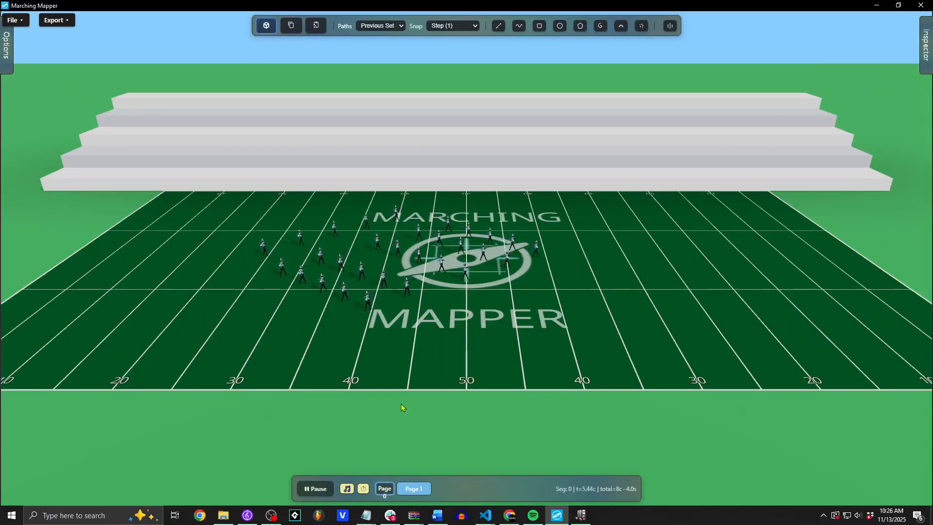
left_click(267, 25)
- Select all 30 trumpets on Page 1 and rotate the whole formation slightly counterclockwise
left_click_drag(155, 110, 580, 441)
left_click_drag(559, 258, 547, 243)
left_click_drag(554, 381, 567, 306)
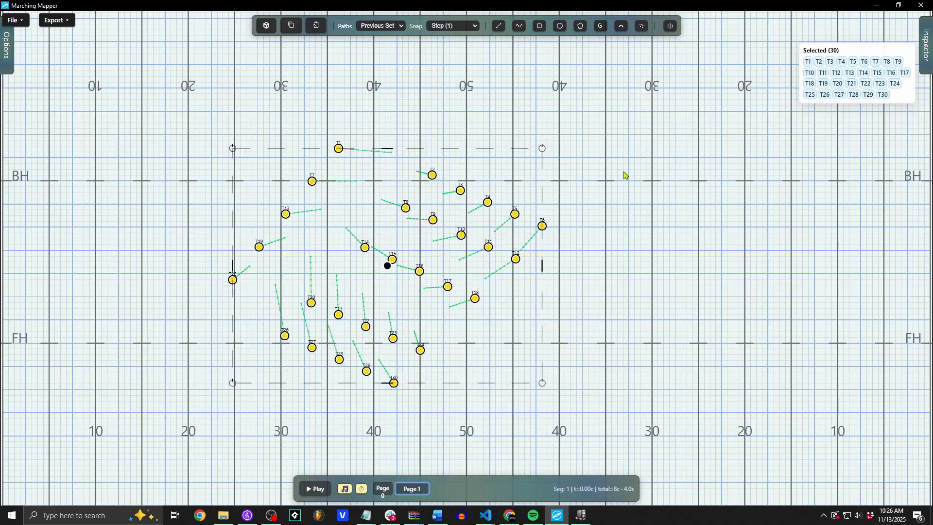
left_click(418, 63)
- Use the Line tool to arrange T1, T7, T13, T19 and T25 up the 20-yard line between the hashes, then across to the 35-yard line
mouse_move(366, 129)
left_mouse_down()
mouse_move(285, 264)
mouse_move(238, 311)
mouse_move(191, 275)
mouse_move(255, 129)
mouse_move(279, 119)
left_mouse_up()
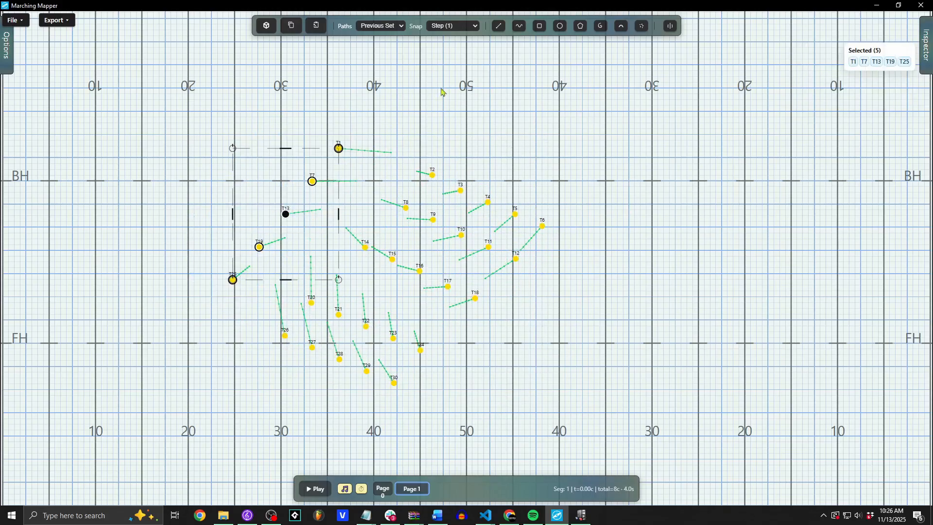
left_click(498, 27)
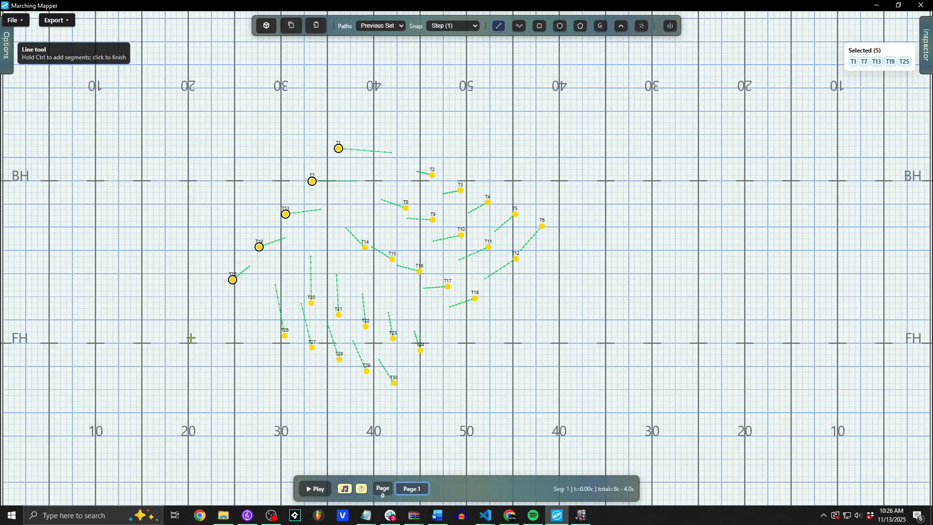
left_click_drag(189, 343, 221, 175)
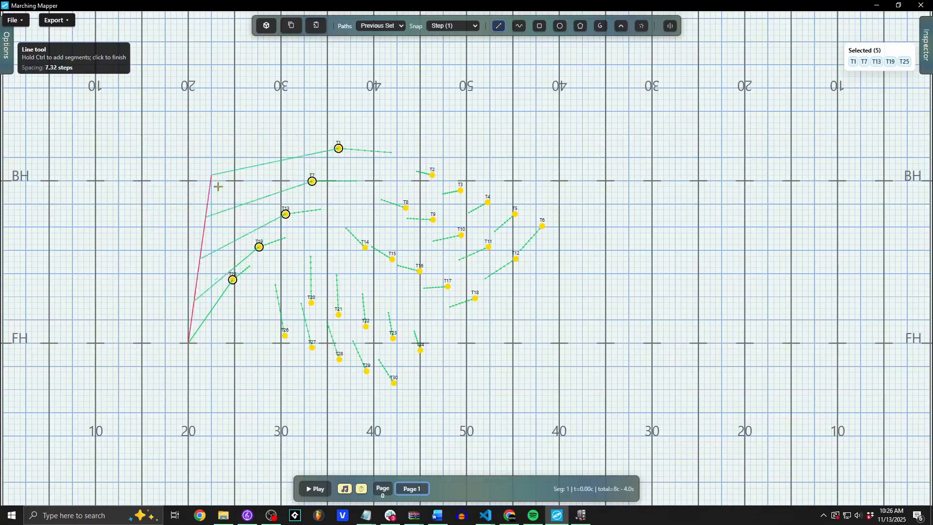
left_click(191, 181, "ctrl")
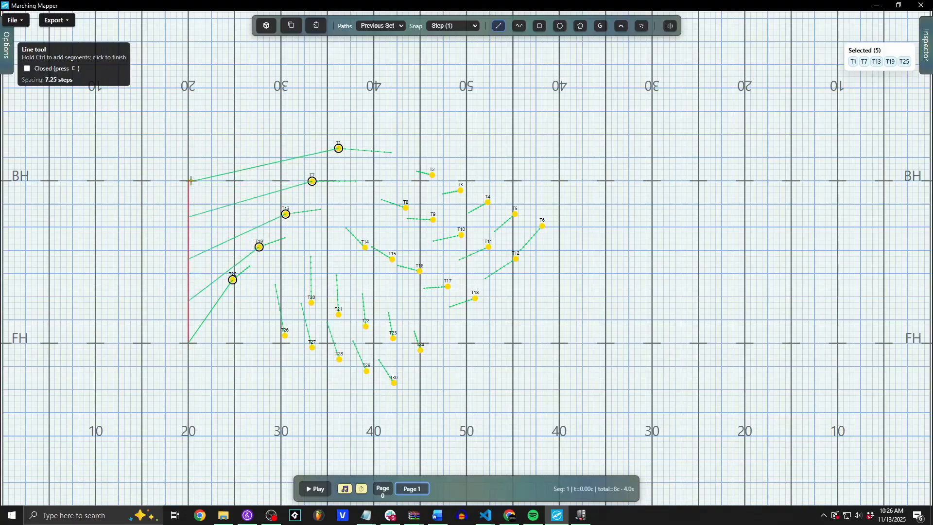
left_click(327, 157)
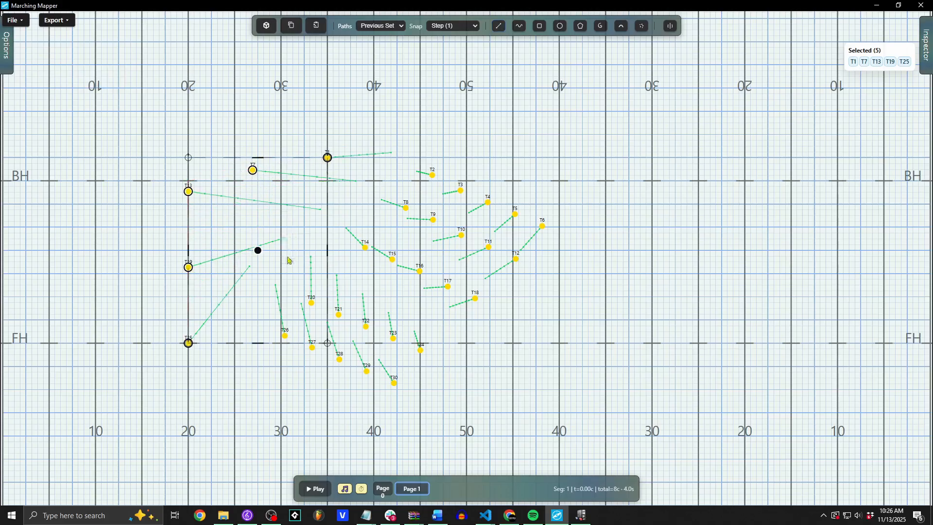
left_click(214, 226)
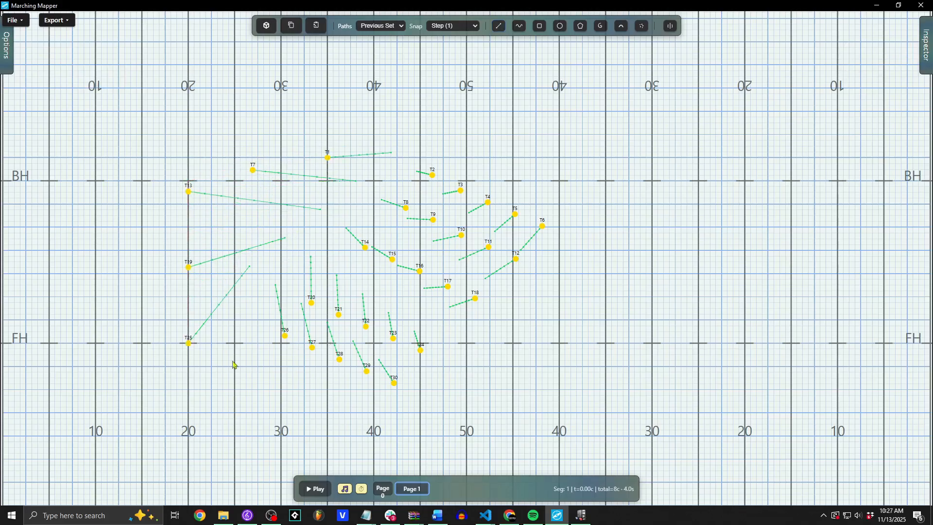
- Turn Paths off and arrange T2–T6 and T8–T12 along a two-segment line behind the back hash, bending at the far 45-yard line
left_click(375, 27)
left_click(375, 37)
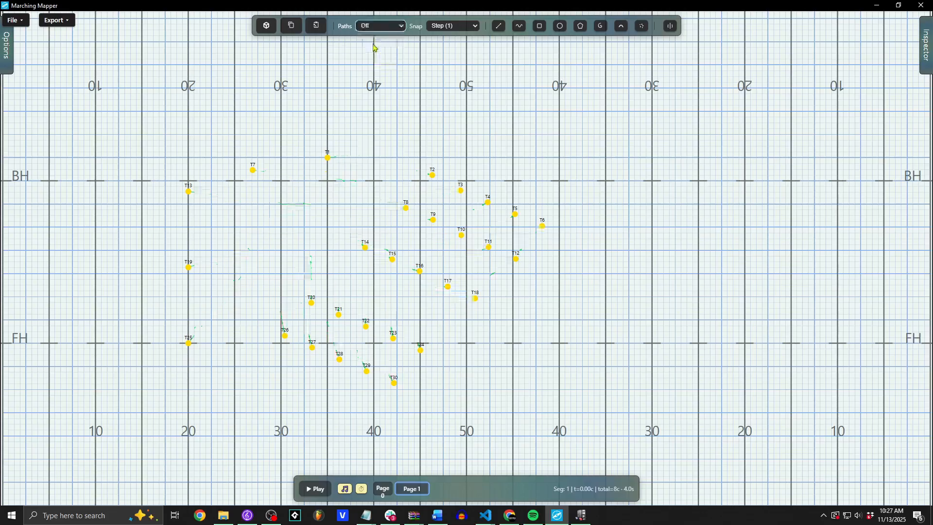
scroll(366, 242, "up", 1)
mouse_move(375, 165)
left_mouse_down()
mouse_move(448, 258)
mouse_move(646, 202)
mouse_move(389, 154)
left_mouse_up()
left_click(498, 26)
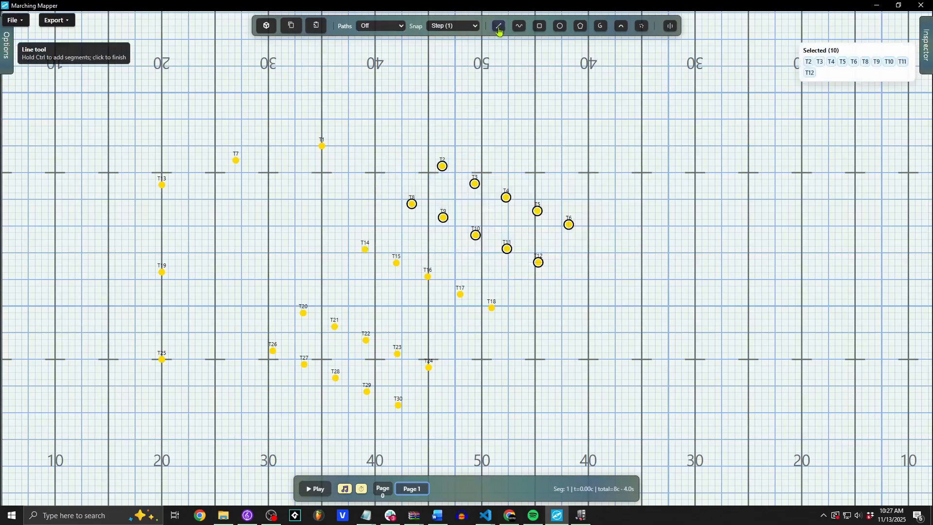
left_click(402, 145)
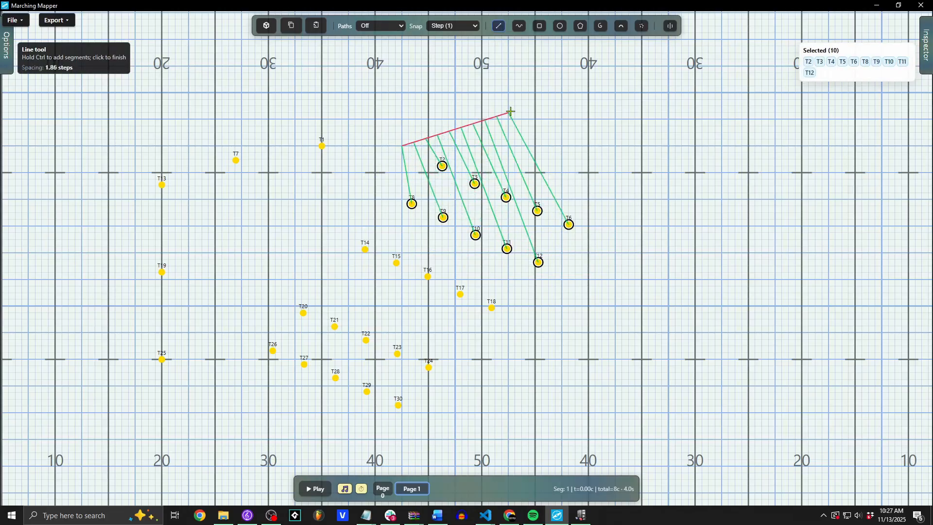
left_click(535, 118, "ctrl")
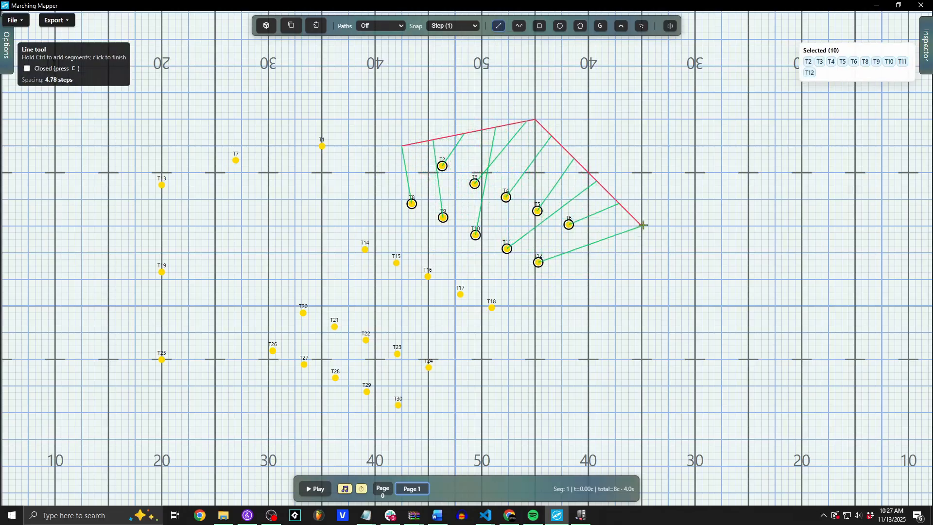
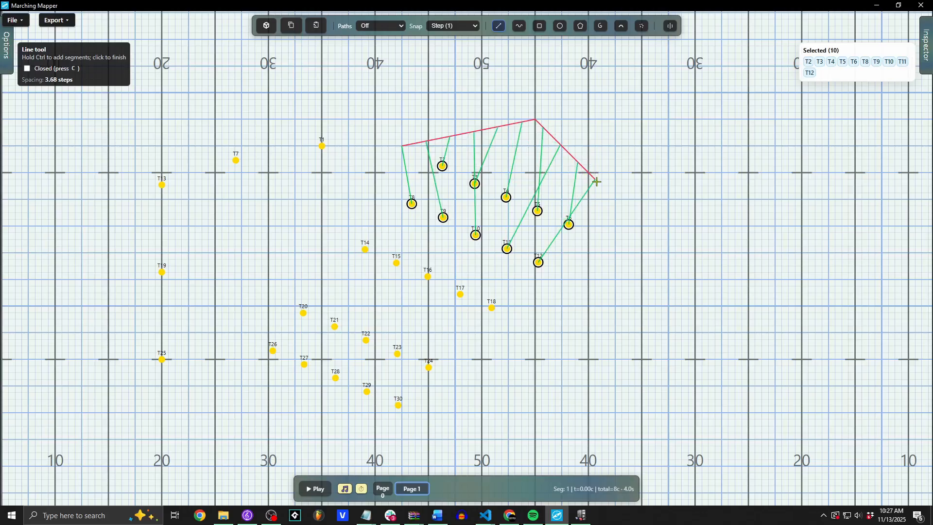
left_click(596, 182)
- Switch the marching paths on to check the new line, then set Paths back to Off
left_click(378, 27)
left_click(378, 66)
left_click(383, 27)
left_click(382, 40)
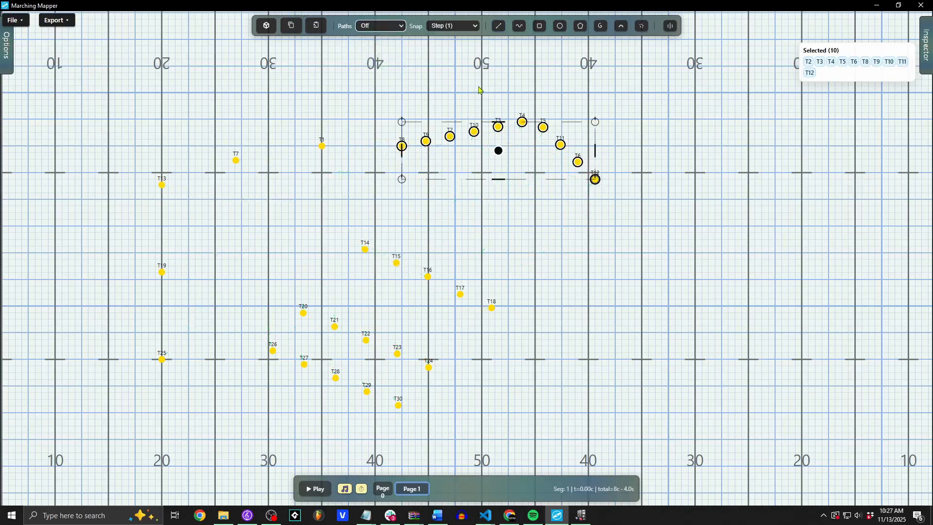
- Use the Curve tool to arrange T2–T6 and T8–T12 in an S-shaped curve from the near 40-yard line to the far 35-yard line
left_click(519, 26)
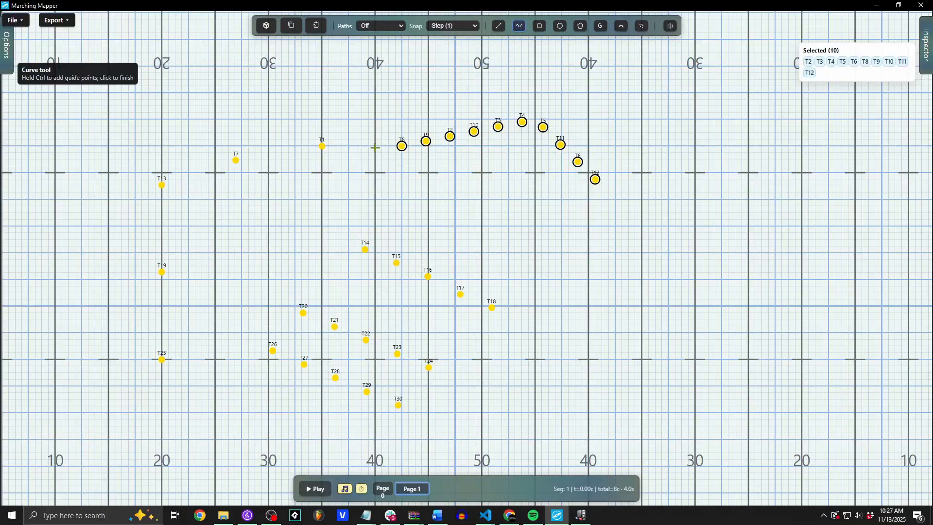
left_click(374, 146)
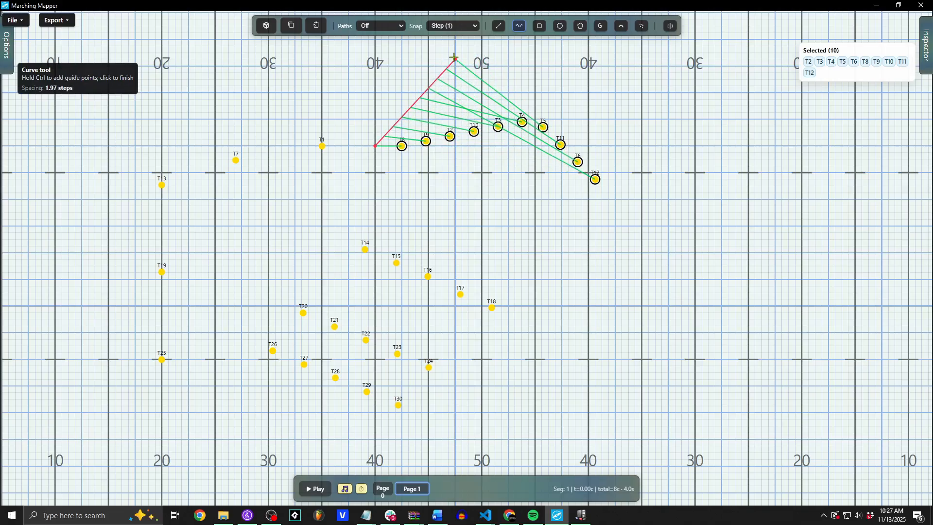
left_click(454, 58, "ctrl")
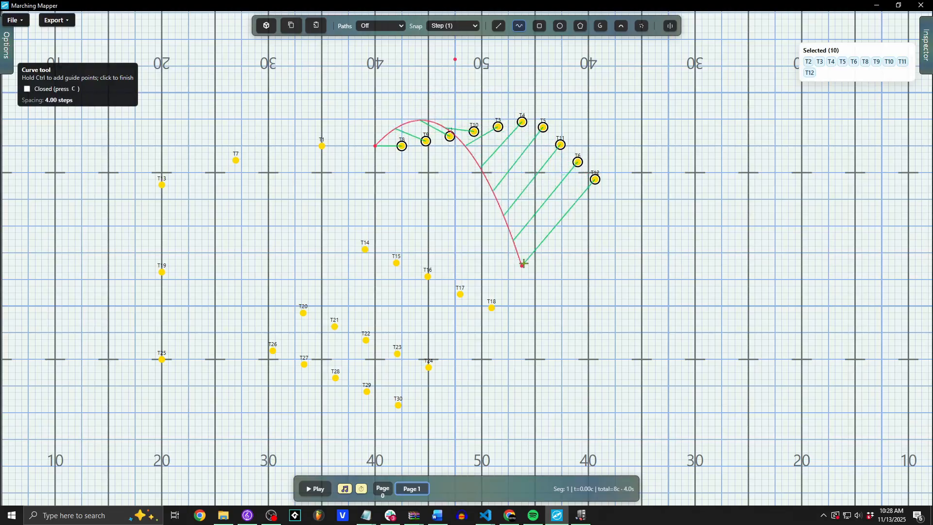
left_click(535, 246, "ctrl")
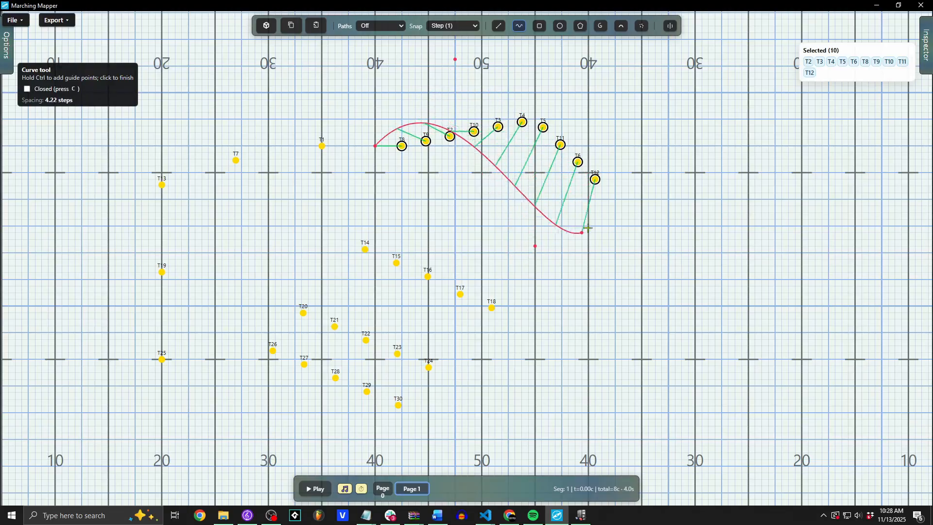
left_click(642, 118)
left_click_drag(605, 220, 544, 320)
left_click(537, 320)
scroll(455, 245, "up", 3)
scroll(457, 243, "down", 2)
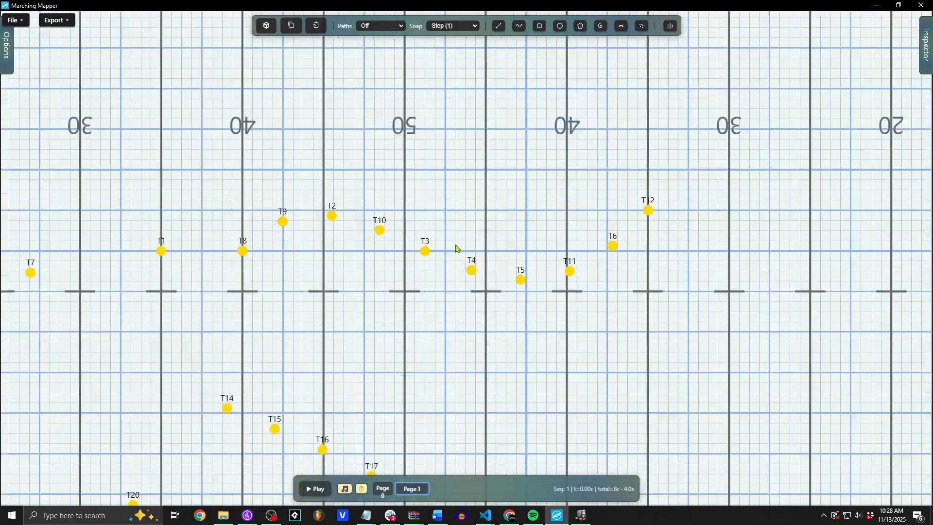
left_click_drag(447, 241, 593, 187)
scroll(593, 188, "down", 2)
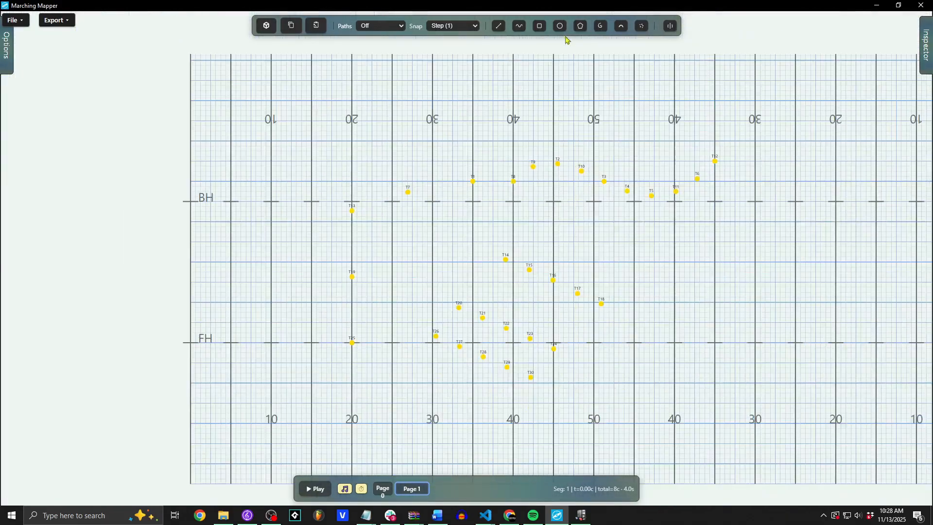
- Arrange all 30 trumpets into three concentric circles centered on the 45-yard line, with an outer radius of about 10 yards
left_click_drag(564, 83, 422, 65)
left_click_drag(137, 95, 694, 410)
left_click(560, 26)
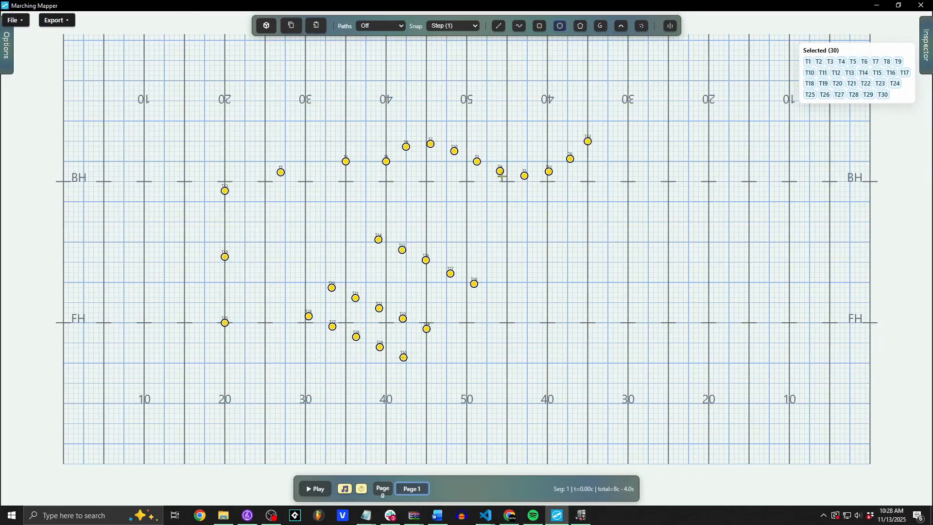
left_click_drag(425, 221, 501, 247)
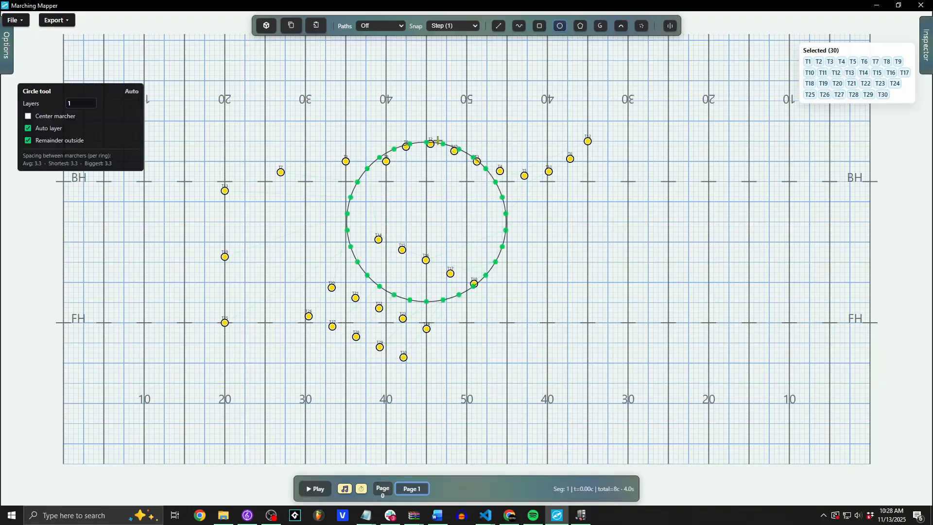
scroll(473, 215, "up", 3)
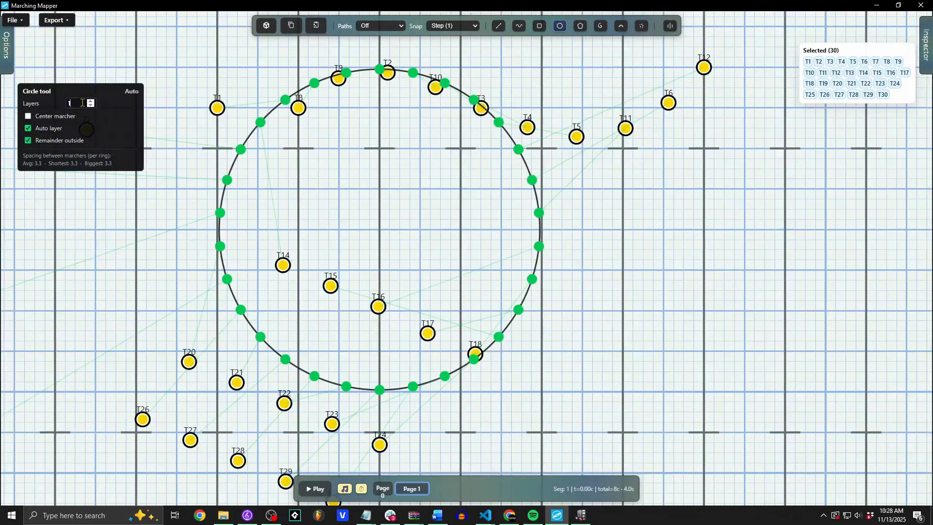
scroll(83, 103, "up", 2)
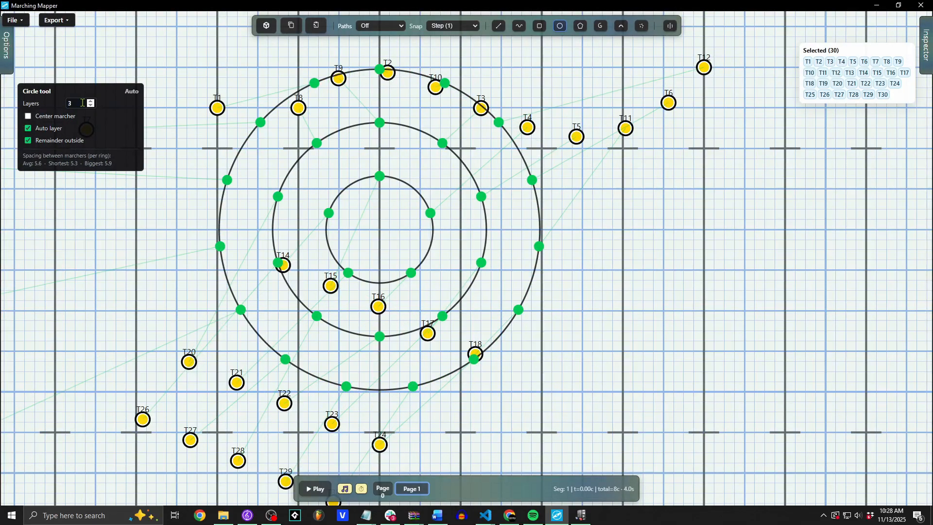
scroll(82, 103, "down", 1)
scroll(84, 103, "up", 1)
left_click(459, 278)
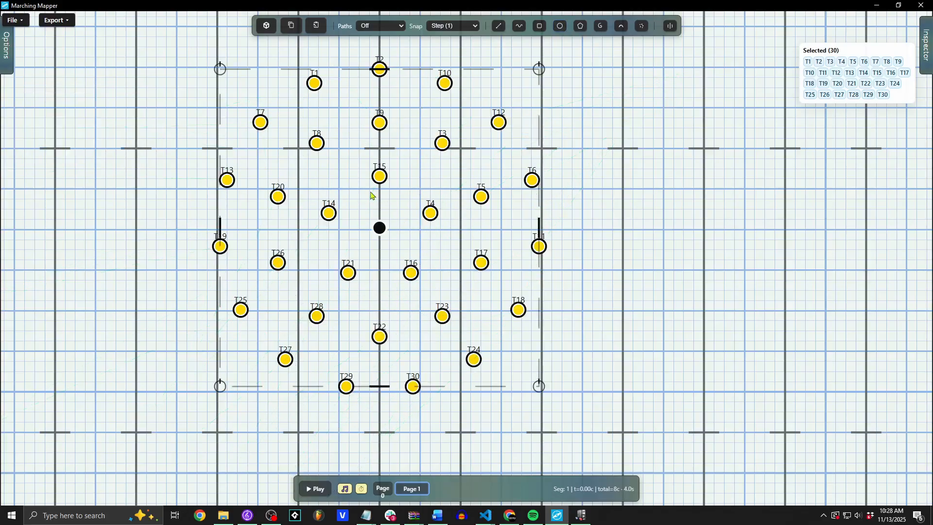
- Examine the three-ring formation from a high angle in the 3D view and return to the 2D field
left_click(266, 25)
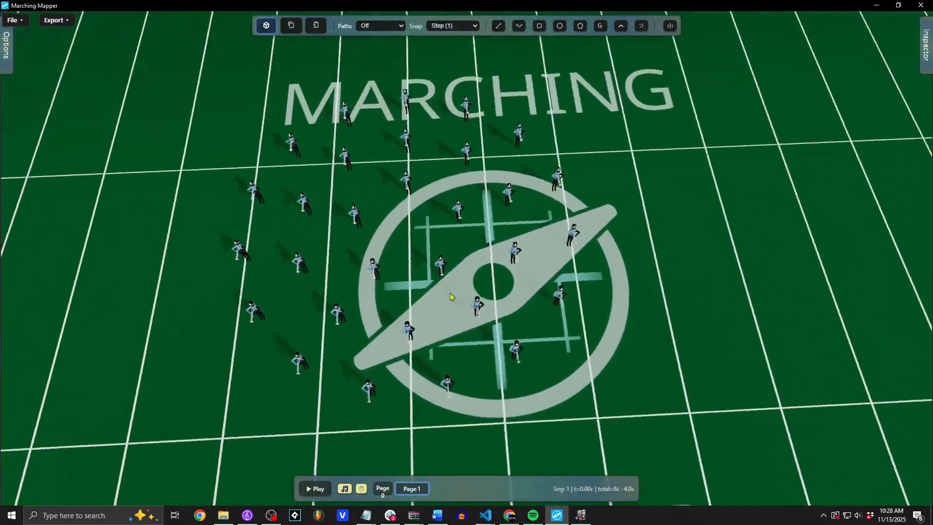
mouse_move(449, 293)
left_mouse_down()
mouse_move(365, 265)
mouse_move(311, 291)
mouse_move(458, 310)
mouse_move(464, 302)
left_mouse_up()
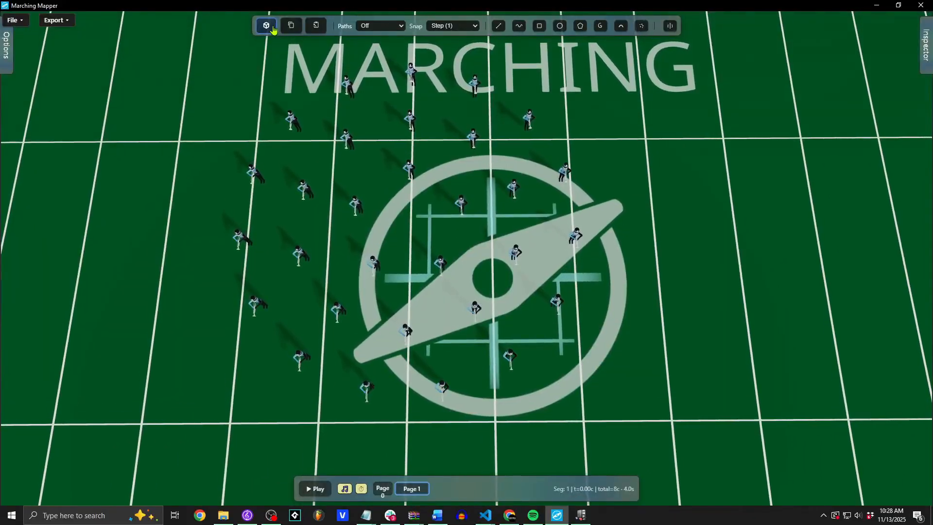
left_click(270, 27)
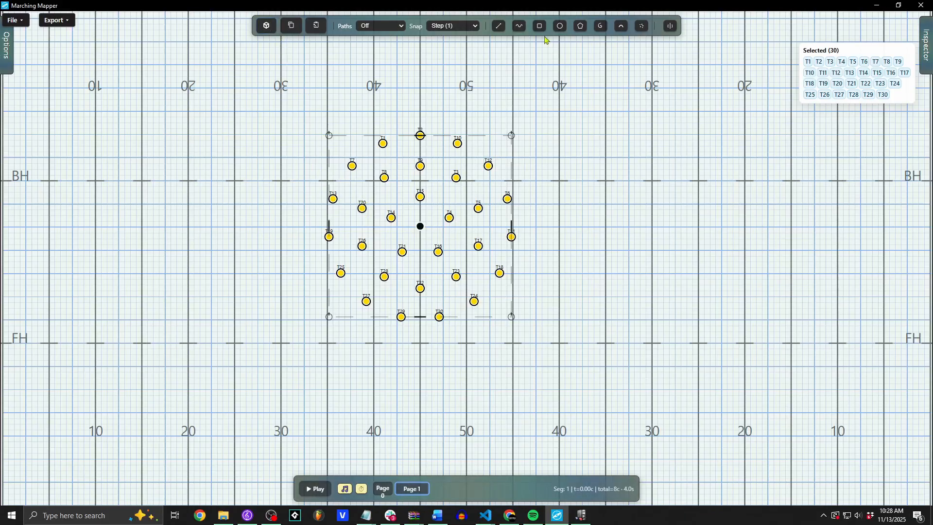
- Draw a circle for all 30 trumpets, centered on the 45-yard line with a radius of about 11 yards, and set Layers to 2
left_click(560, 26)
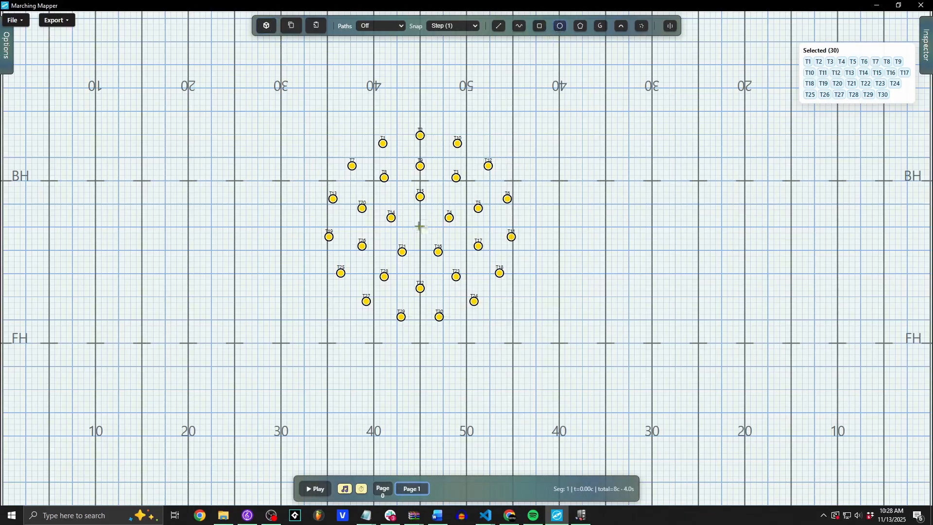
left_click_drag(420, 227, 505, 290)
key("BackSpace")
type("3")
key("BackSpace")
type("2")
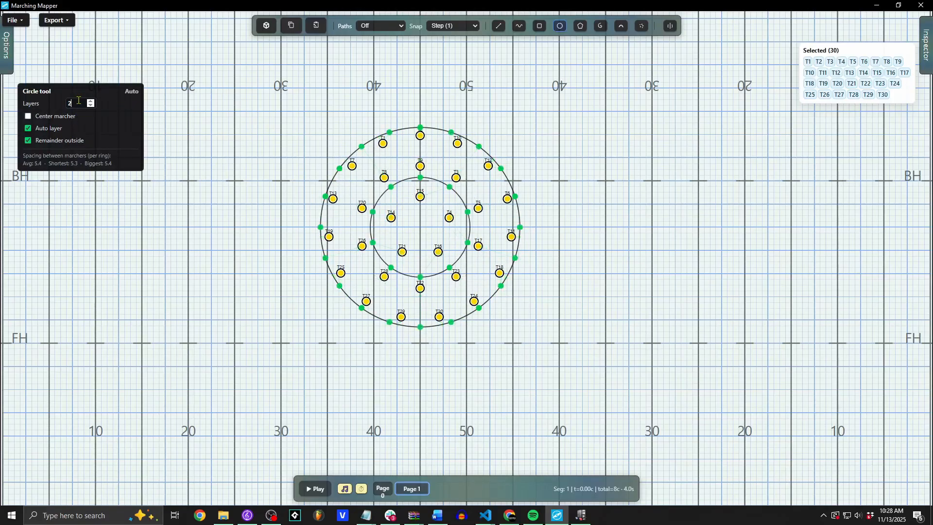
- Leave Center marcher off, disable Auto layer, and set the marcher counts to 2 for Layer 1 and 28 for Layer 2
left_click(60, 119)
left_click(60, 119)
left_click(45, 131)
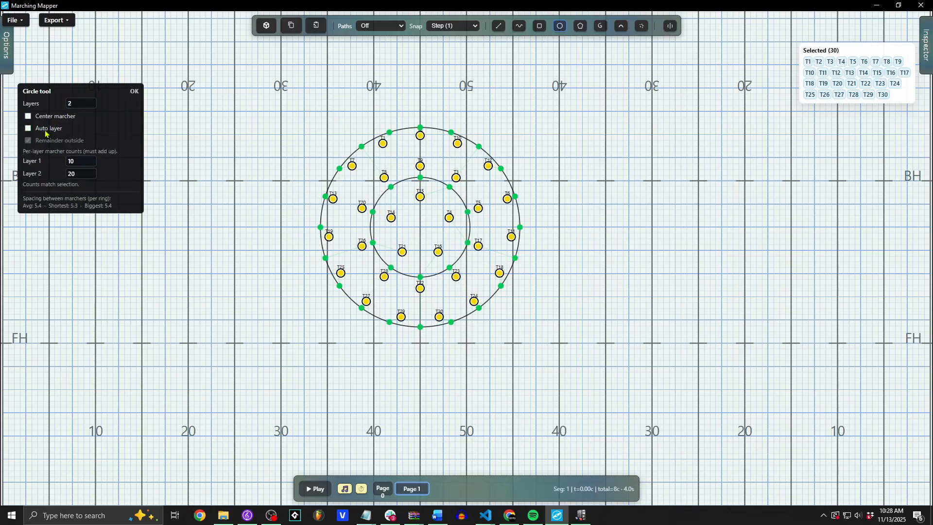
key("BackSpace")
key("BackSpace")
type("8")
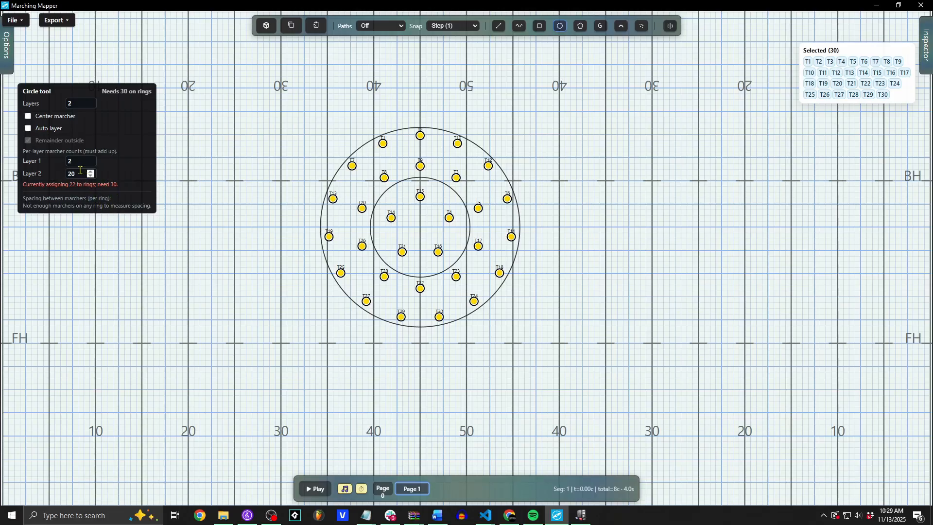
scroll(80, 173, "up", 3)
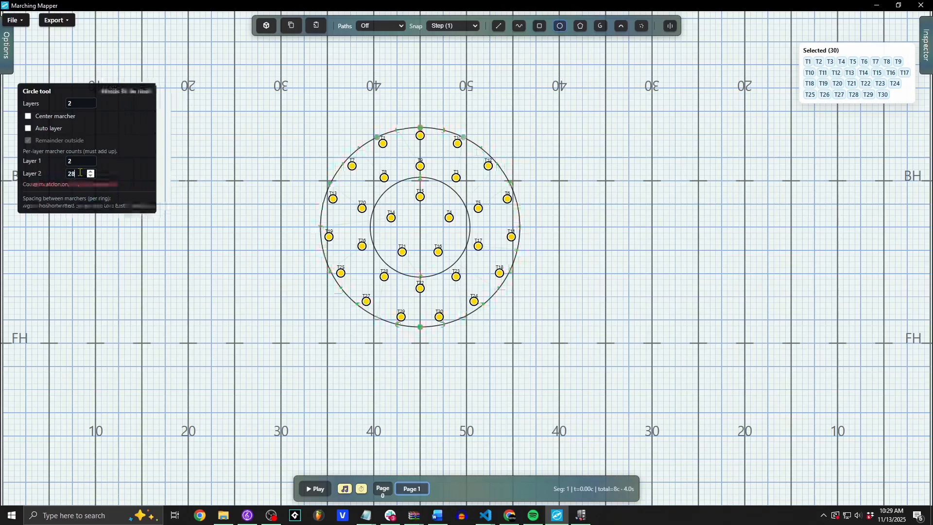
- Apply the two-ring circle to the 30 trumpets and clear the selection
scroll(80, 173, "down", 1)
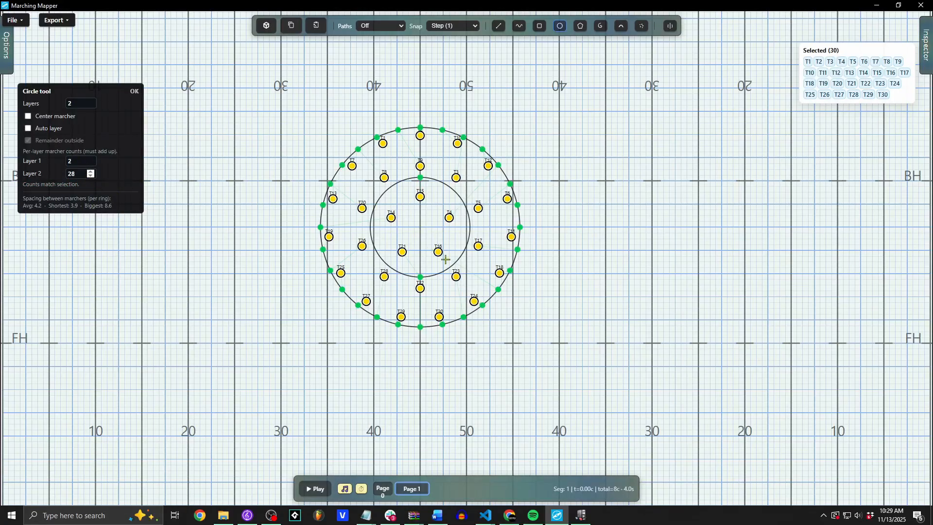
left_click(422, 227)
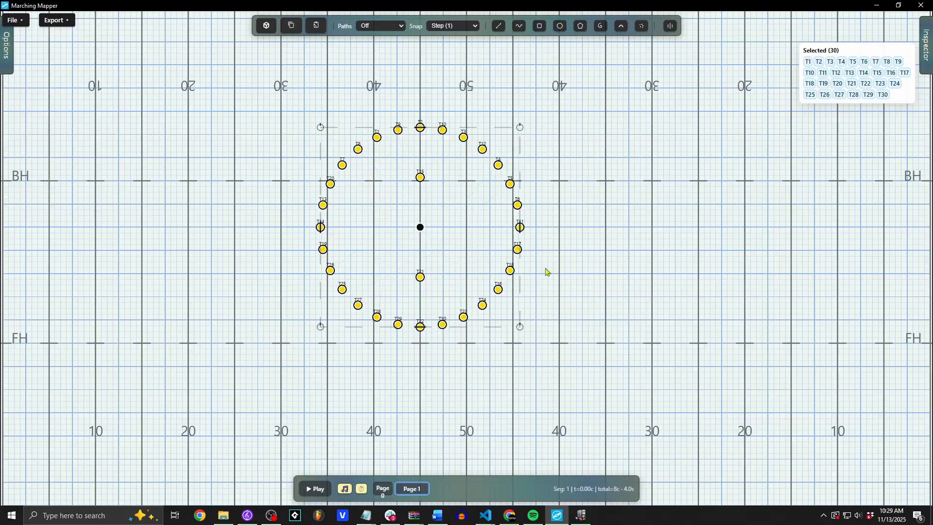
left_click(586, 273)
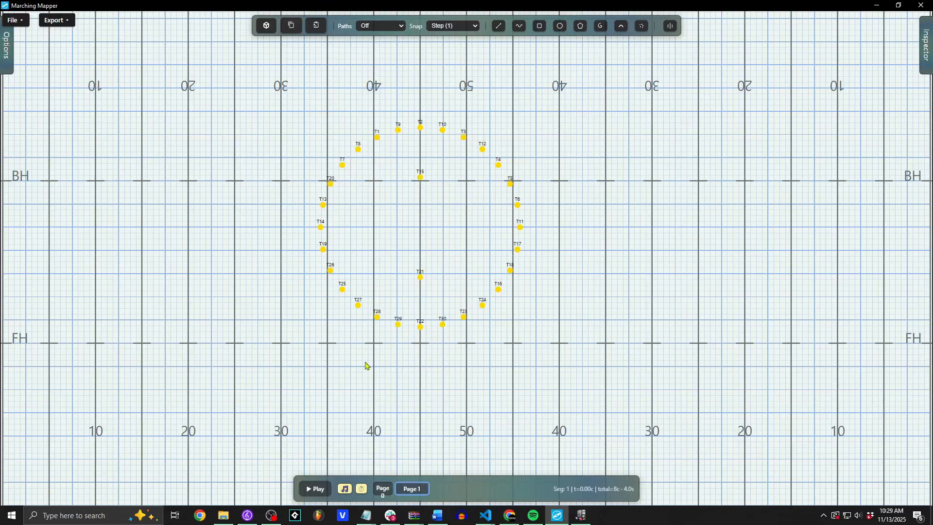
- Draw an N-Gon for all 30 trumpets, centered on the 45-yard line with a radius of about 12 yards
left_click_drag(251, 89, 584, 364)
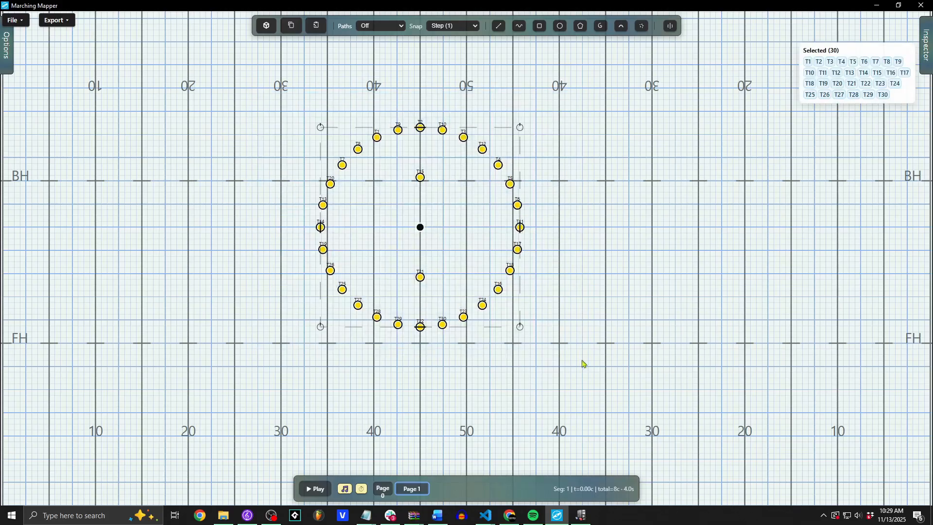
left_click(579, 28)
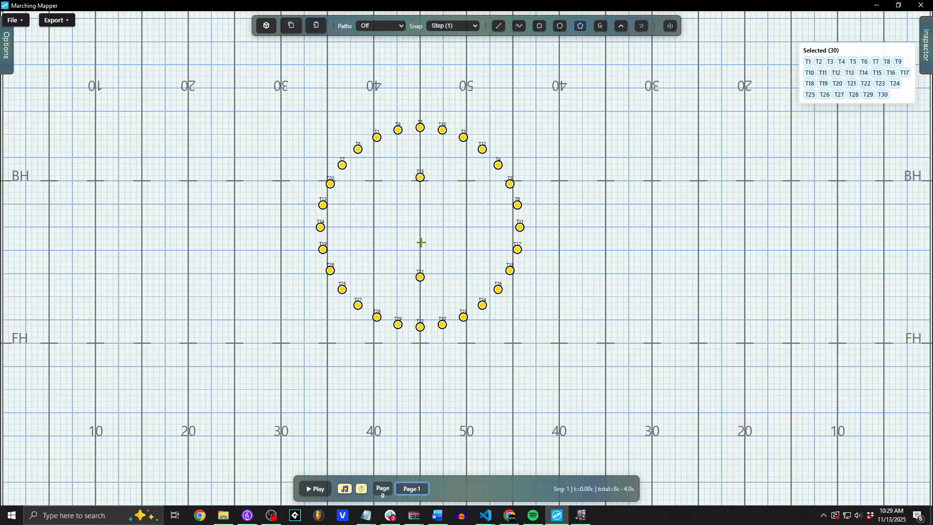
left_click_drag(421, 227, 489, 267)
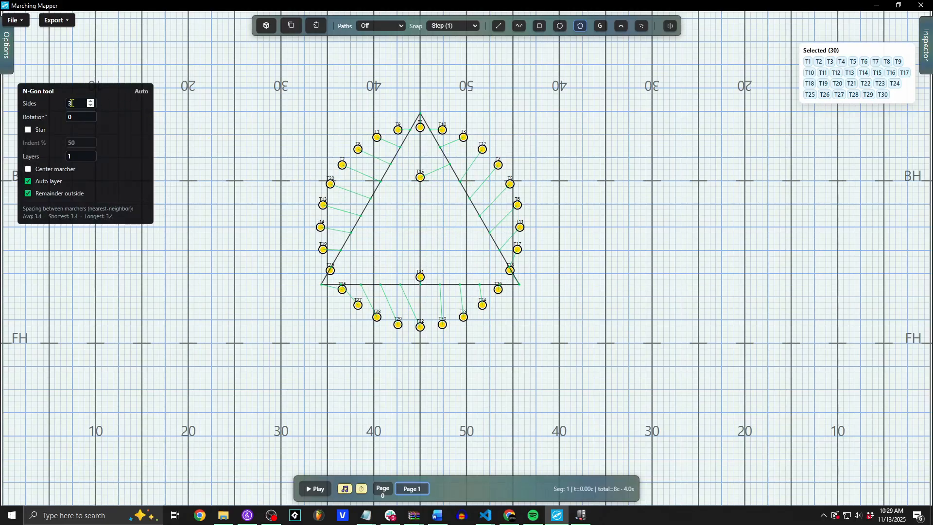
- Try different side counts for the N-Gon, including 4, 6, 11 and 20
key("BackSpace")
type("4")
key("BackSpace")
type("6")
key("BackSpace")
type("11")
key("BackSpace")
key("BackSpace")
type("3")
key("BackSpace")
type("6")
key("BackSpace")
type("15")
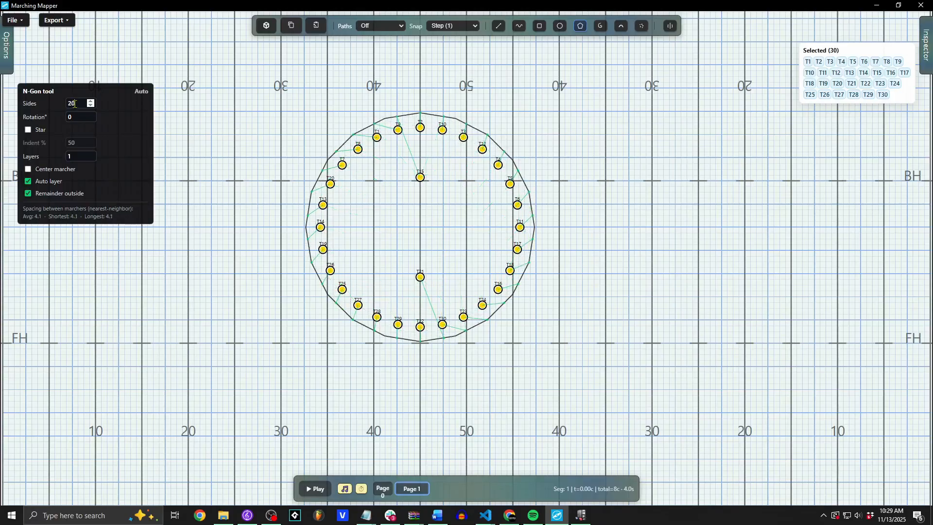
- Set the N-Gon to 8 sides with a rotation of 46°
key("BackSpace")
key("BackSpace")
type("8")
left_click(84, 116)
type("27")
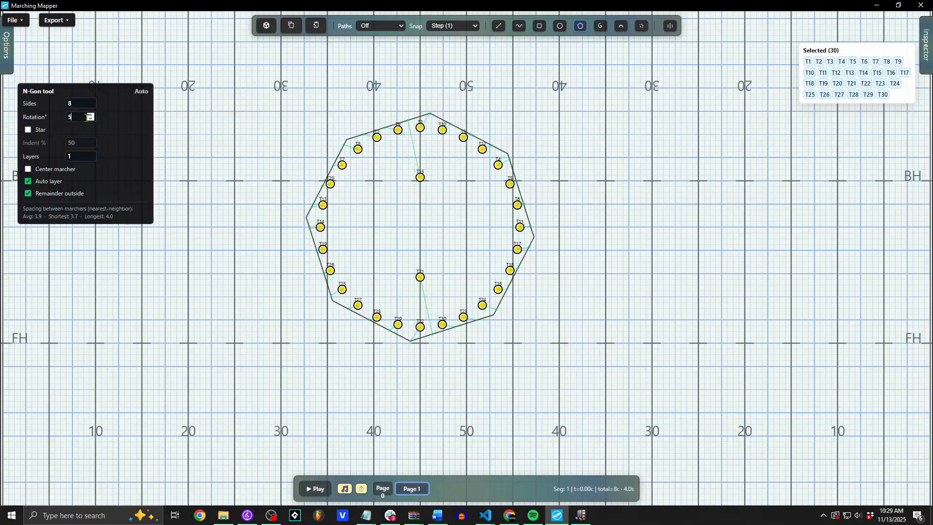
key("BackSpace")
key("BackSpace")
type("46")
- Try 3 and 2 layers for the octagon and toggle Center marcher on and off
left_click(83, 156)
key("BackSpace")
type("3")
key("BackSpace")
type("2")
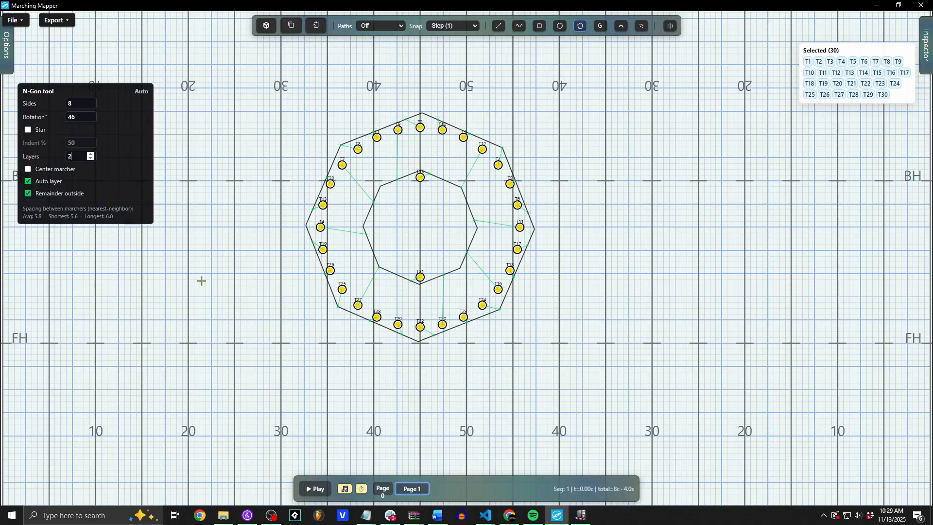
left_click(73, 169)
left_click(73, 171)
- Enable the Star option for the N-Gon and set Layers to 1
left_click(41, 131)
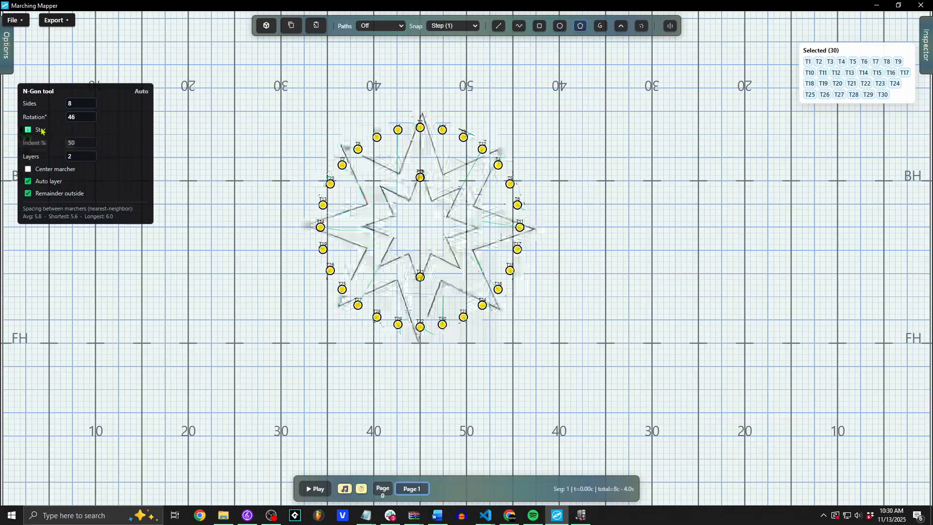
key("BackSpace")
type("1")
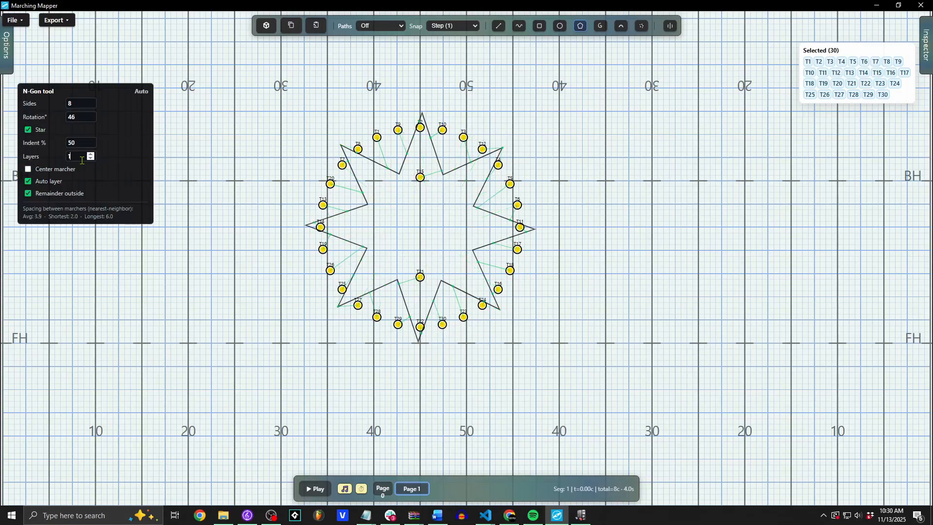
left_click(42, 131)
left_click(42, 130)
- Set the star's Sides to 5
left_click(77, 104)
key("BackSpace")
type("5")
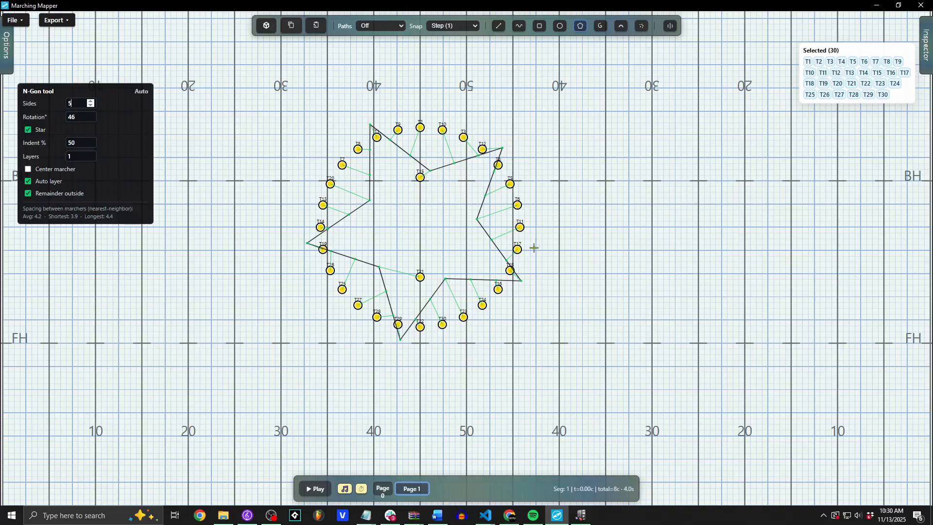
- Try the star's indent at 100% and reduce it gradually to 0%
left_click(77, 139)
scroll(82, 141, "up", 20)
scroll(82, 142, "up", 14)
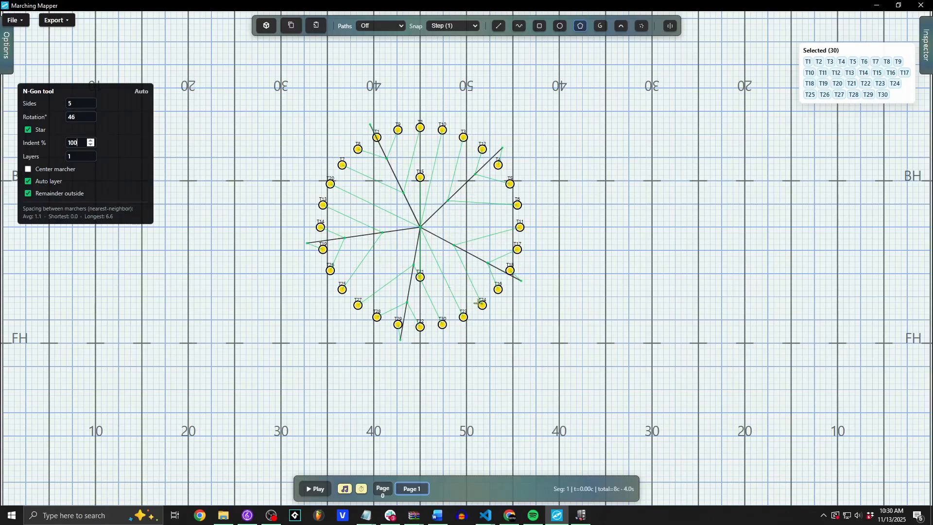
scroll(77, 142, "down", 20)
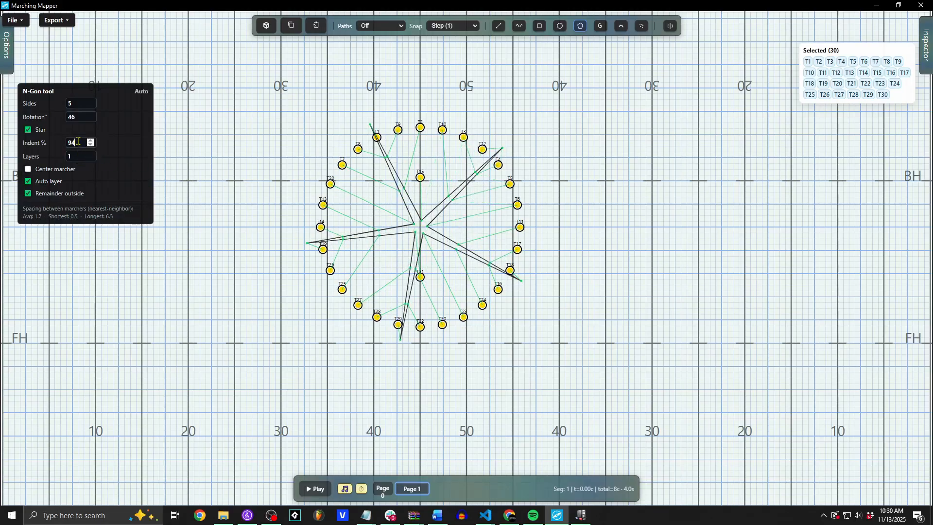
scroll(88, 141, "down", 20)
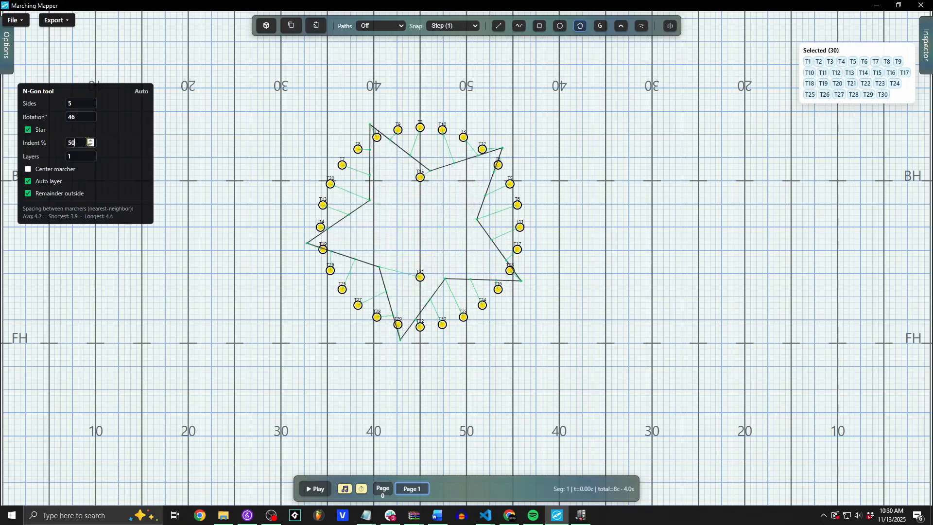
scroll(88, 142, "down", 7)
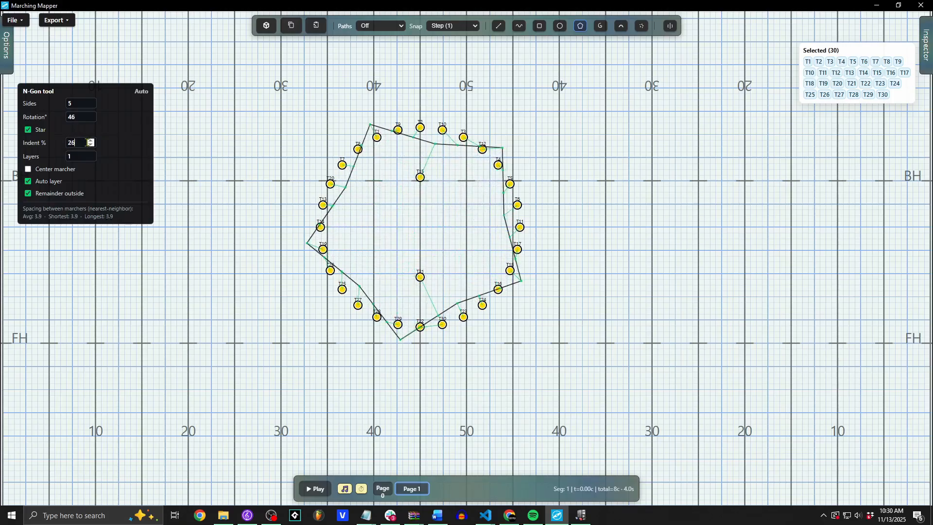
scroll(88, 142, "down", 13)
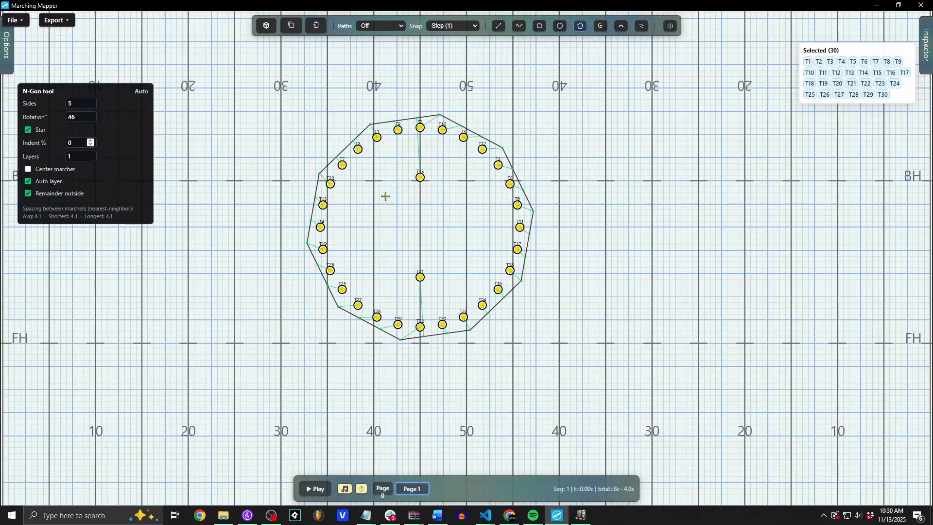
- Apply the five-pointed star with an indent of 57% and check the formation in the 3D view before returning to 2D
scroll(78, 140, "up", 18)
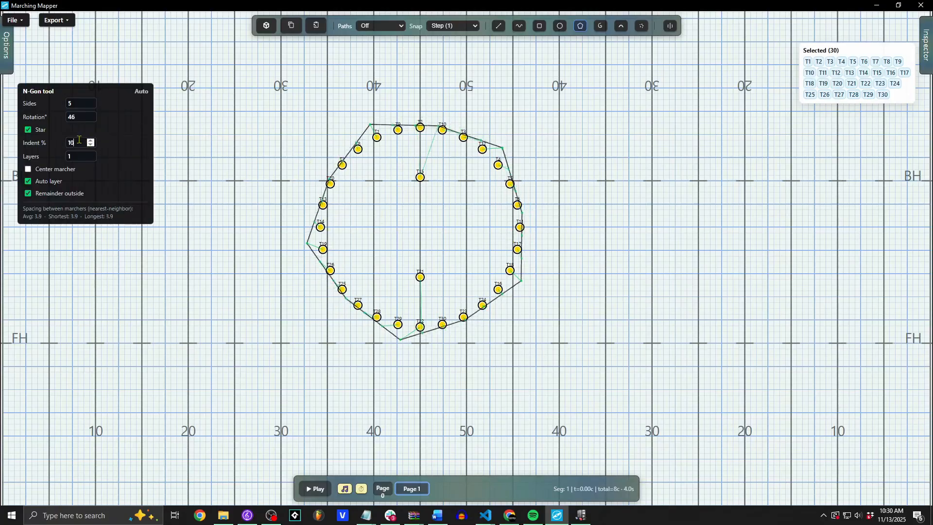
scroll(79, 139, "up", 20)
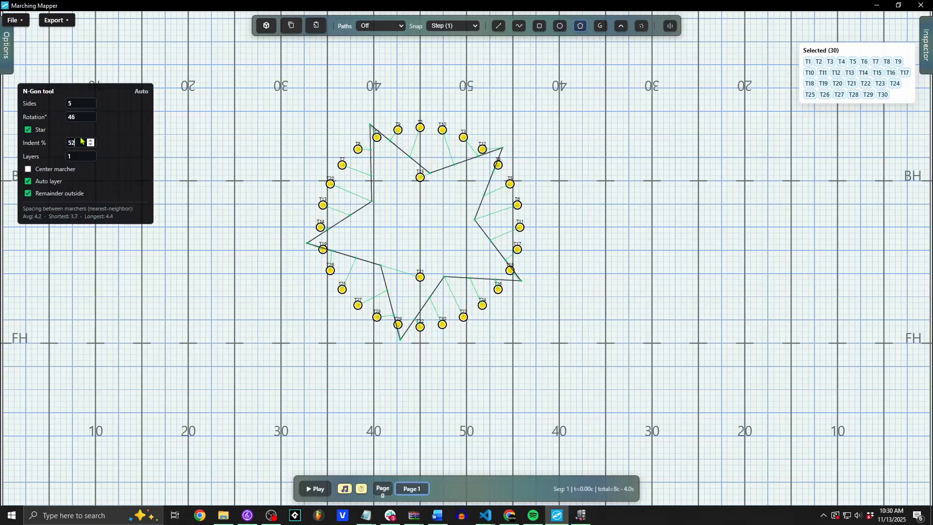
scroll(81, 141, "up", 5)
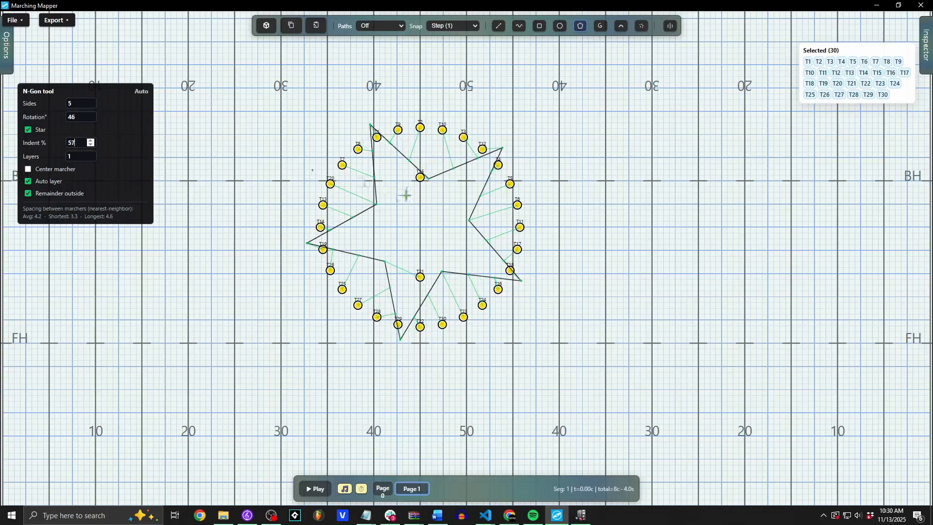
key("Return")
left_click(266, 25)
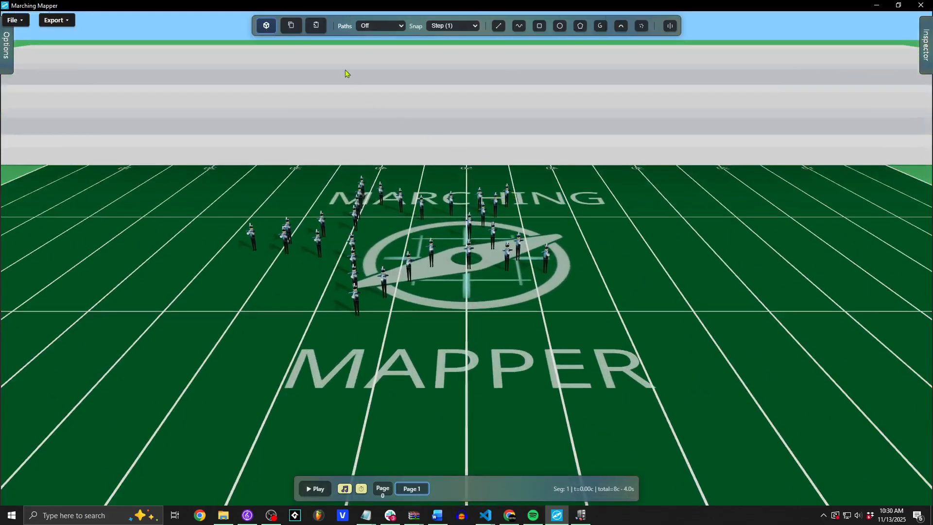
left_click(266, 25)
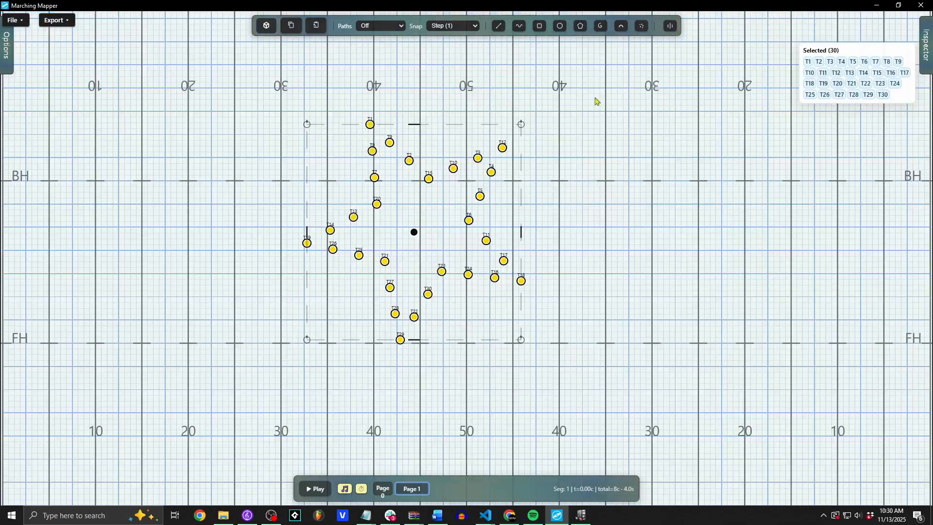
- Draw a spiral for all 30 trumpets, centered on the 45-yard line with a radius of about 14 yards and 2.5 turns
left_click(601, 26)
left_click_drag(421, 232, 481, 115)
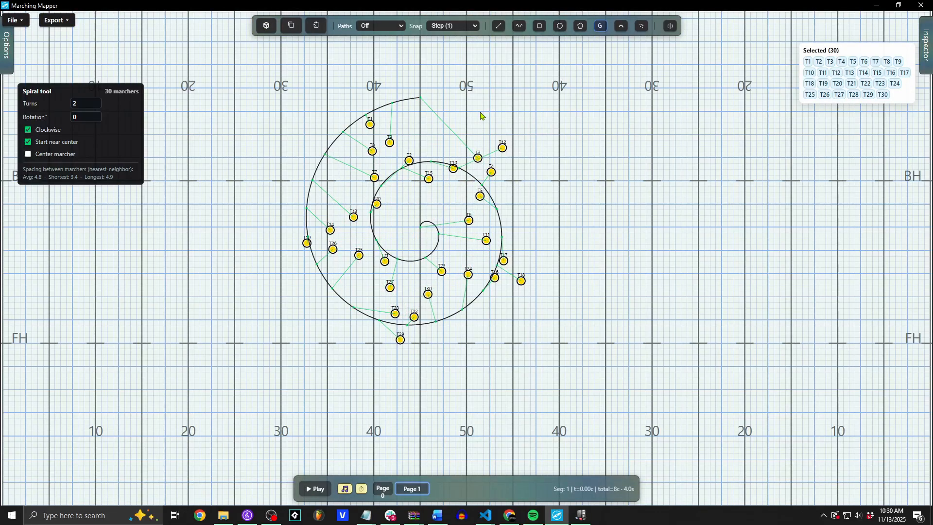
type(".5")
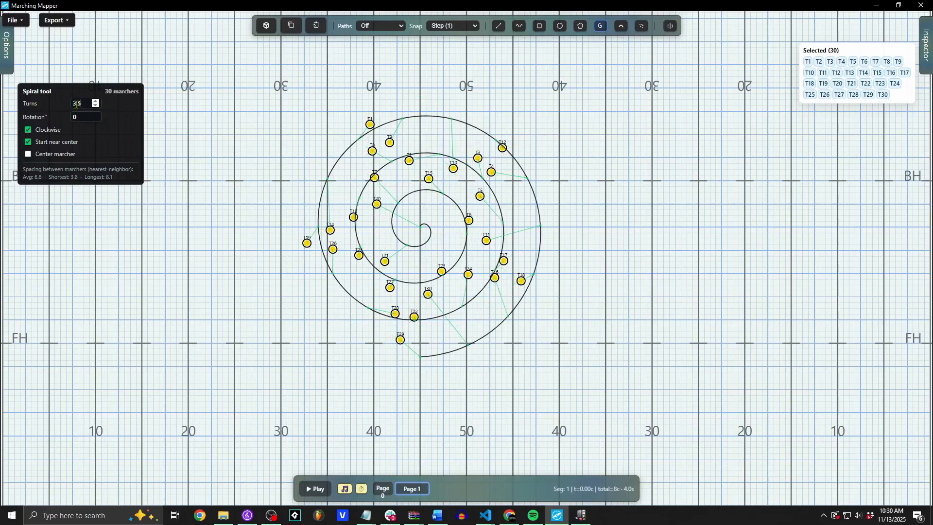
- Set the spiral's rotation to 39°, apply it to the trumpets, and clear the selection
left_click(79, 116)
type("72")
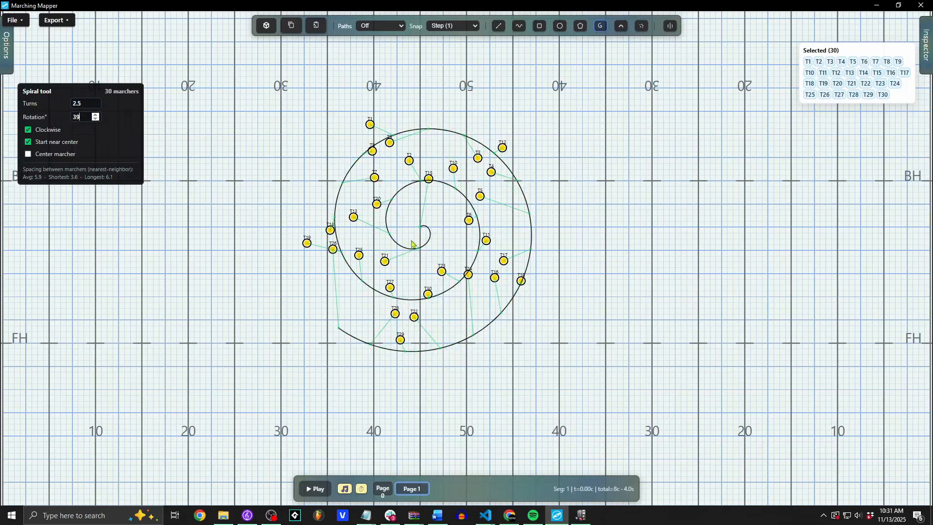
key("Escape")
key("Escape")
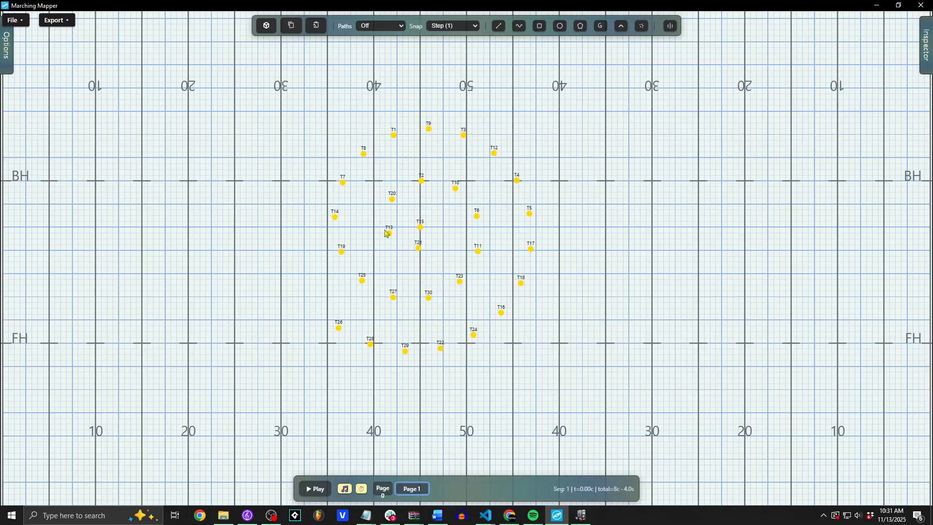
- Examine the spiral formation from an angle in the 3D view and return to the 2D field
left_click(264, 30)
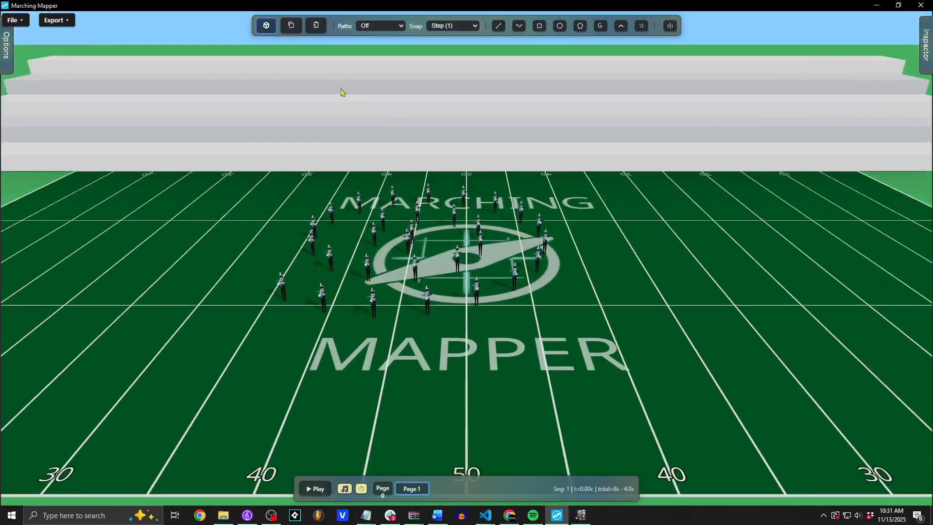
left_click_drag(342, 92, 396, 148)
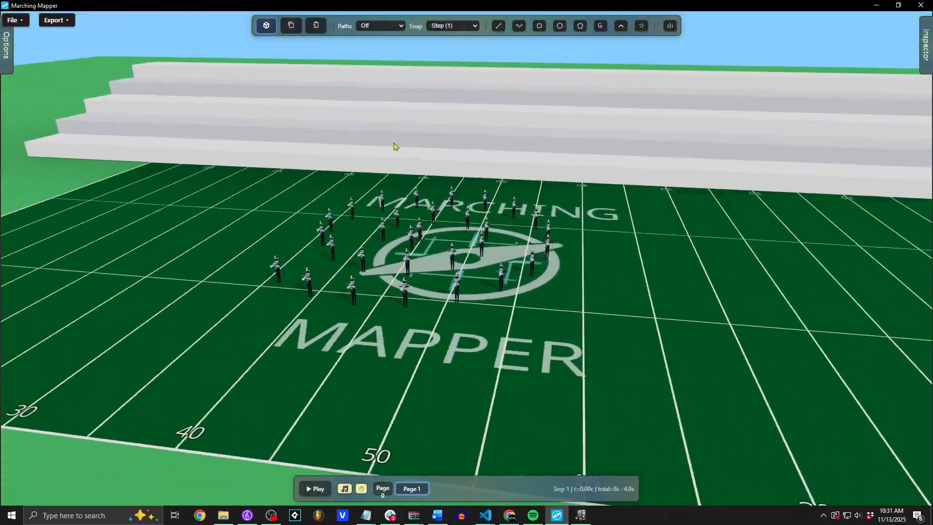
left_click(266, 26)
- Draw an arc for all 30 trumpets, centered on the 45-yard line with a radius of about 17 yards
left_click_drag(277, 97, 615, 412)
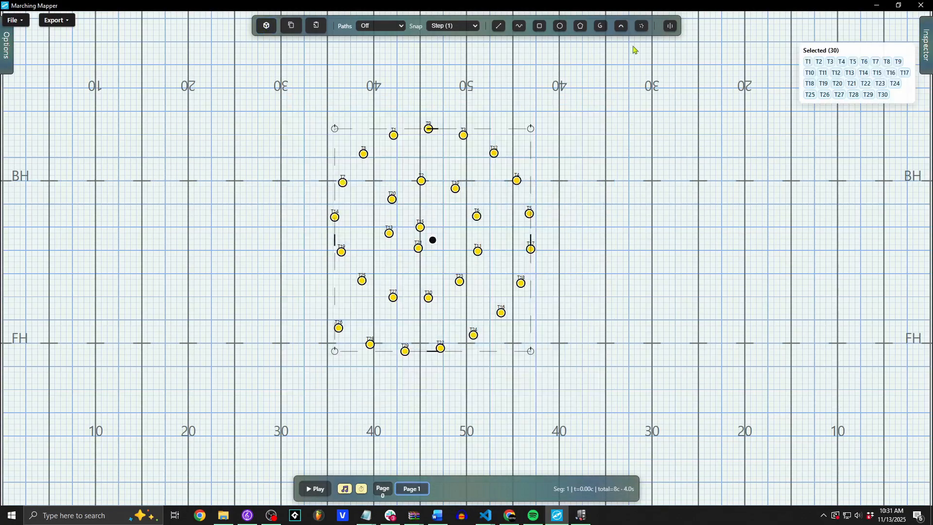
left_click(622, 26)
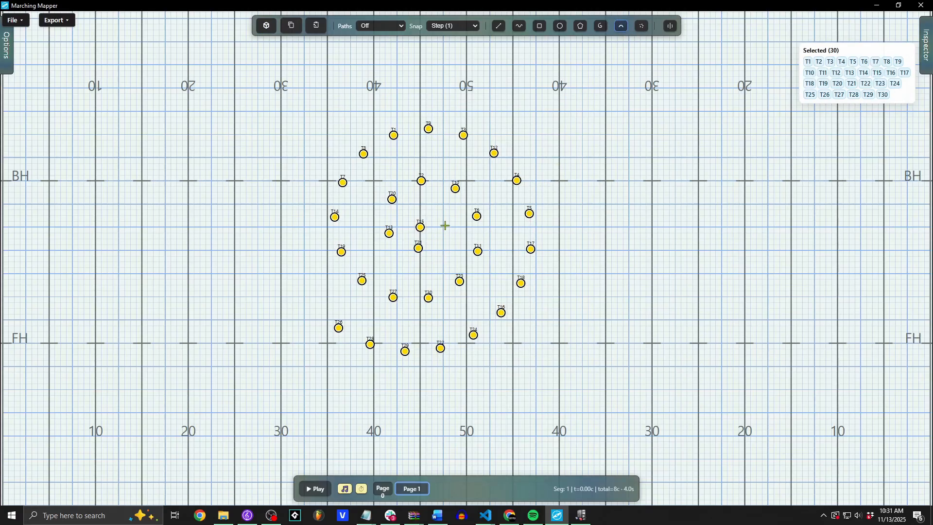
left_click_drag(427, 228, 572, 200)
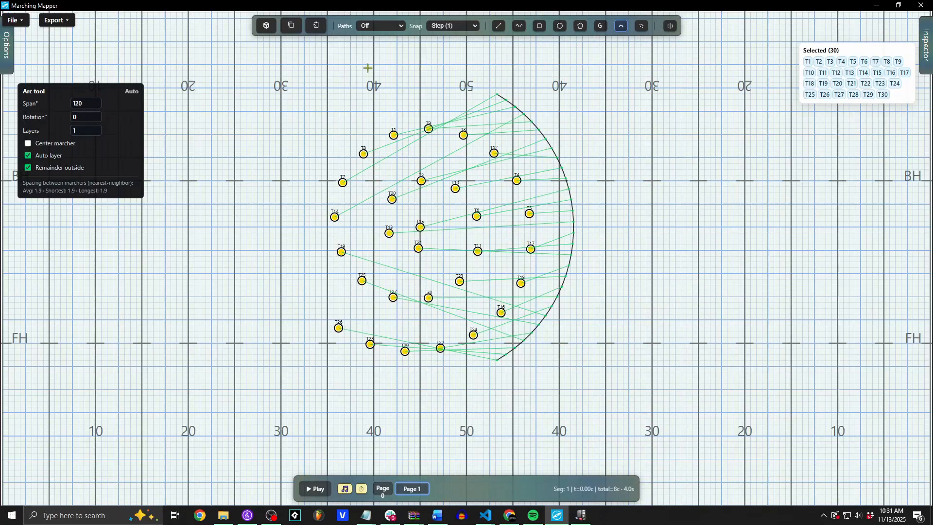
- Set the arc's rotation to 270°
double_click(89, 115)
type("350")
scroll(86, 119, "down", 13)
left_click_drag(86, 118, 38, 121)
type("270")
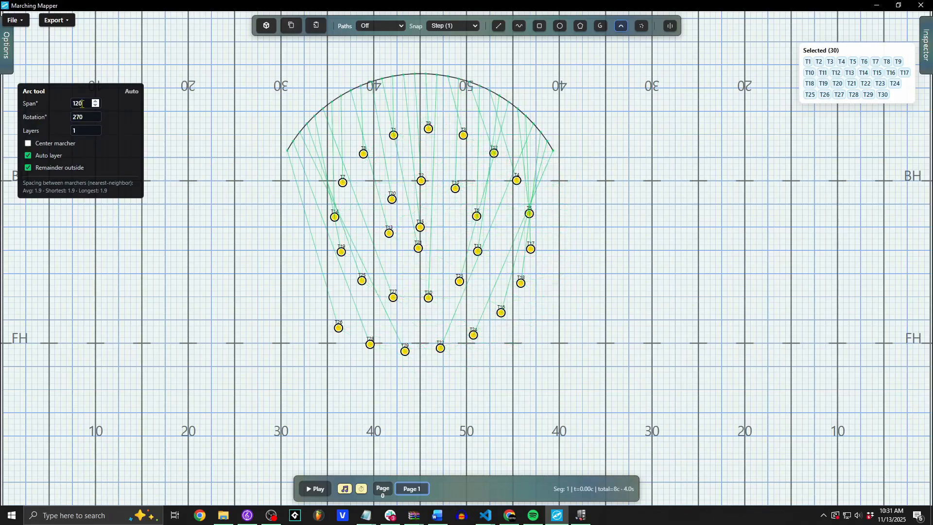
- Set the arc's span to 214°
scroll(84, 103, "up", 20)
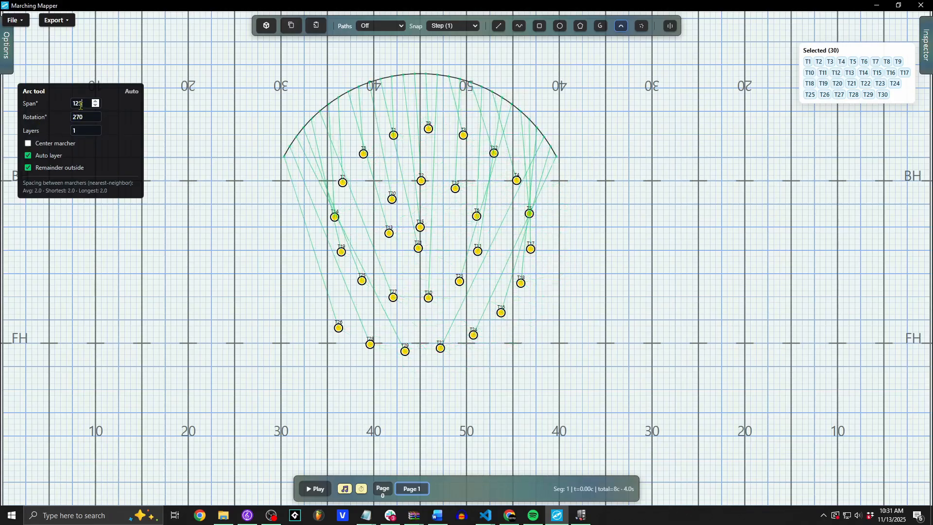
scroll(84, 103, "up", 20)
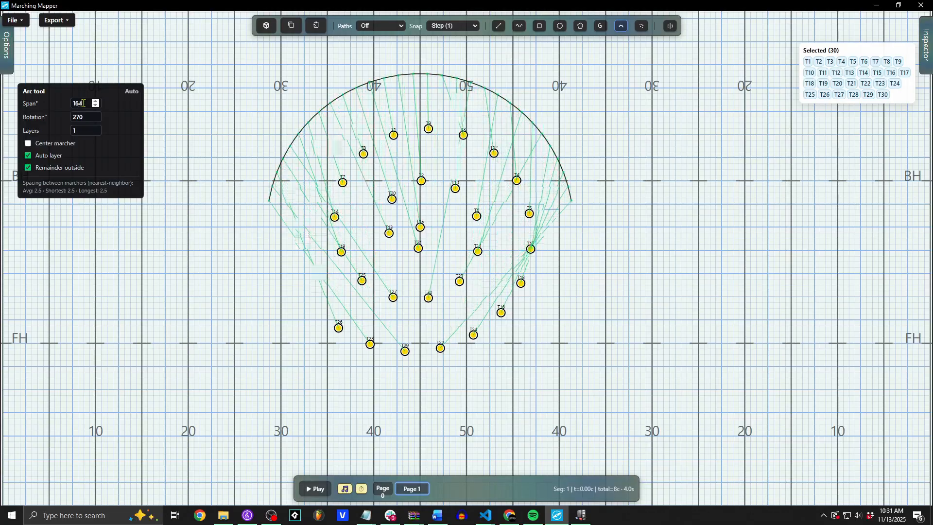
scroll(86, 101, "up", 15)
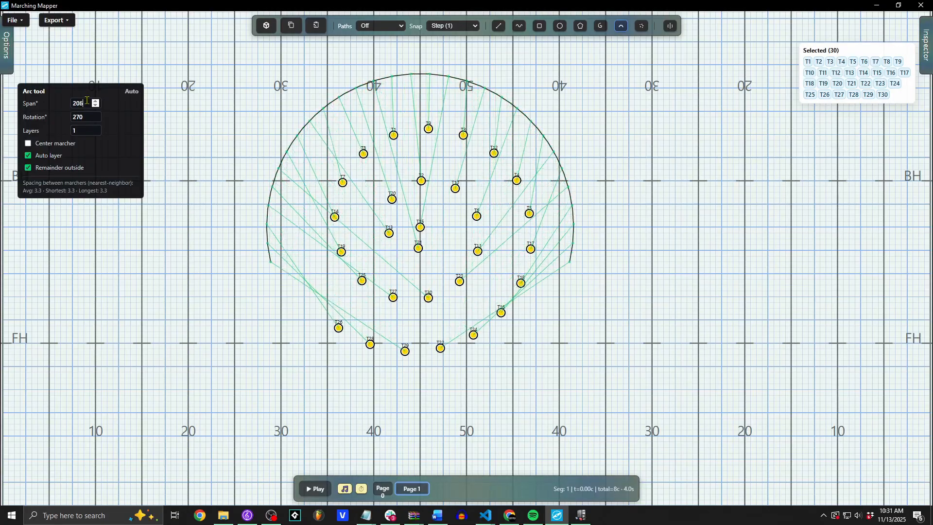
scroll(88, 101, "up", 14)
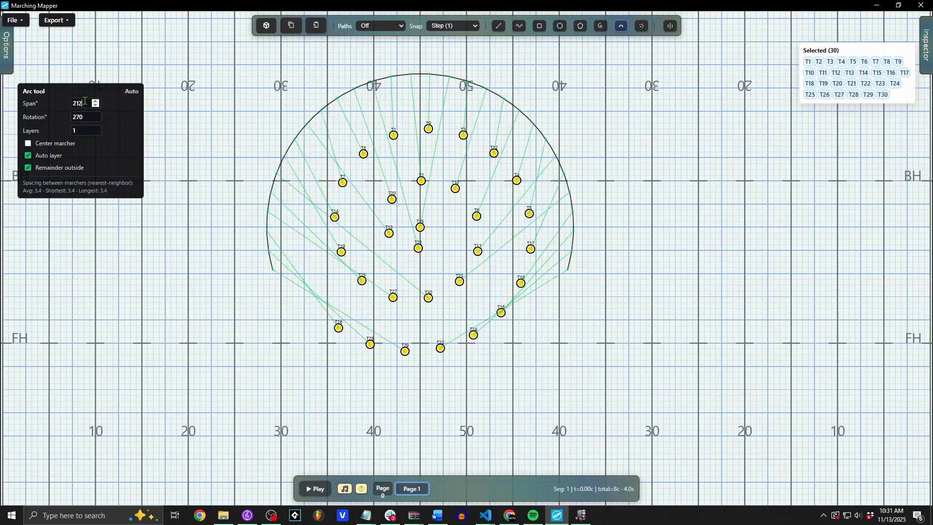
scroll(82, 129, "up", 2)
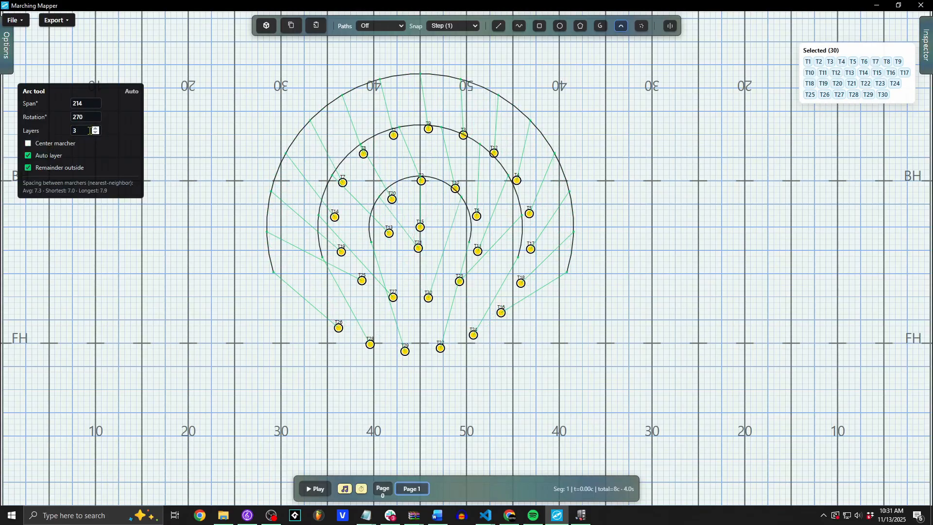
- Set the arc to 3 layers and apply it to the 30 trumpets
key("BackSpace")
type("3")
left_click(439, 227)
- Move the layered arcs toward the front, flatten them between the hashes, and widen them to about 46 yards
left_click_drag(422, 171, 426, 233)
left_click_drag(426, 133, 425, 198)
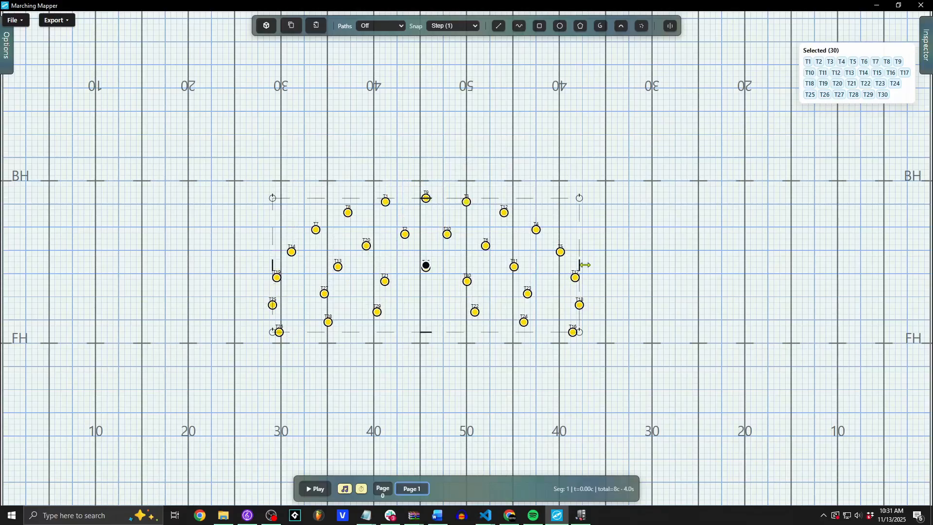
left_click_drag(585, 265, 639, 252)
- Clear the selection, view the layered arcs in 3D, and return to the 2D field
left_click(515, 134)
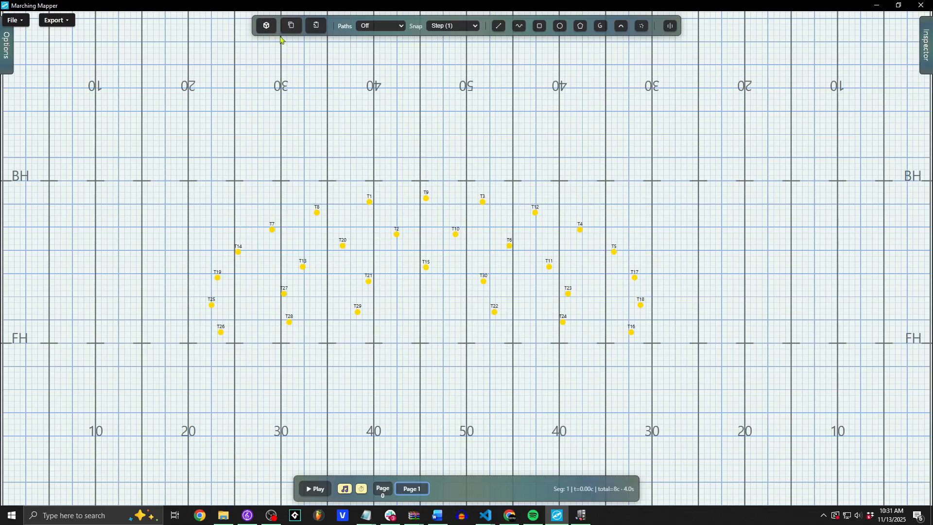
left_click(266, 25)
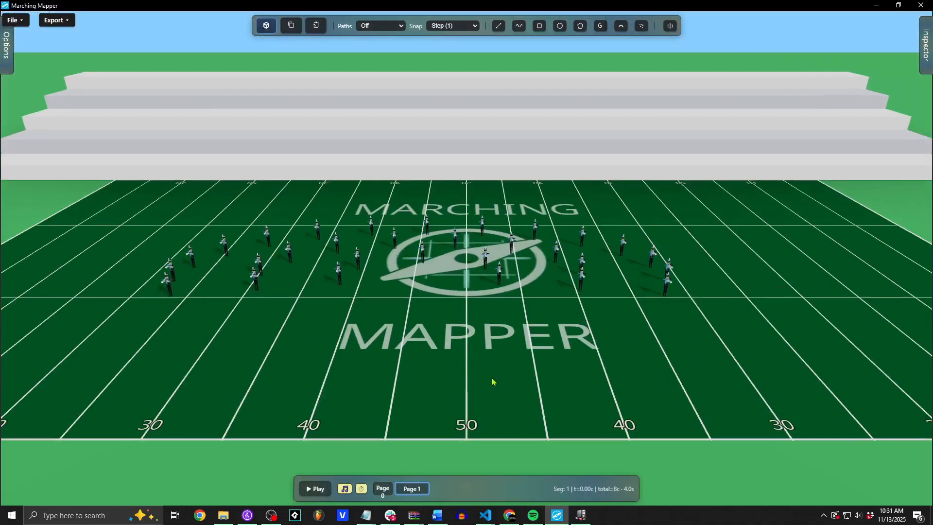
left_click(266, 25)
- Draw a scatter area for all 30 trumpets centered on the 45-yard line, about 16 yards from center to edge, with the Square shape
left_click_drag(134, 138, 690, 398)
left_click(642, 26)
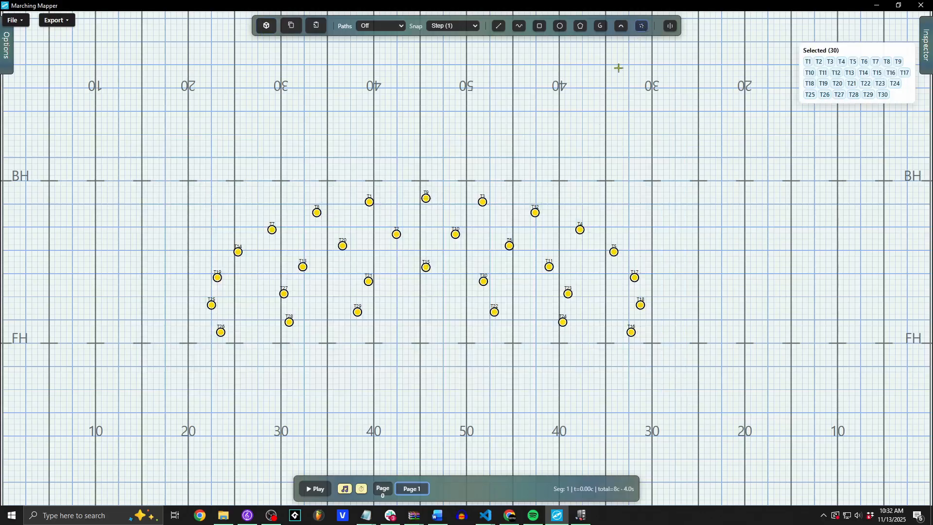
left_click_drag(419, 251, 567, 235)
left_click(97, 163)
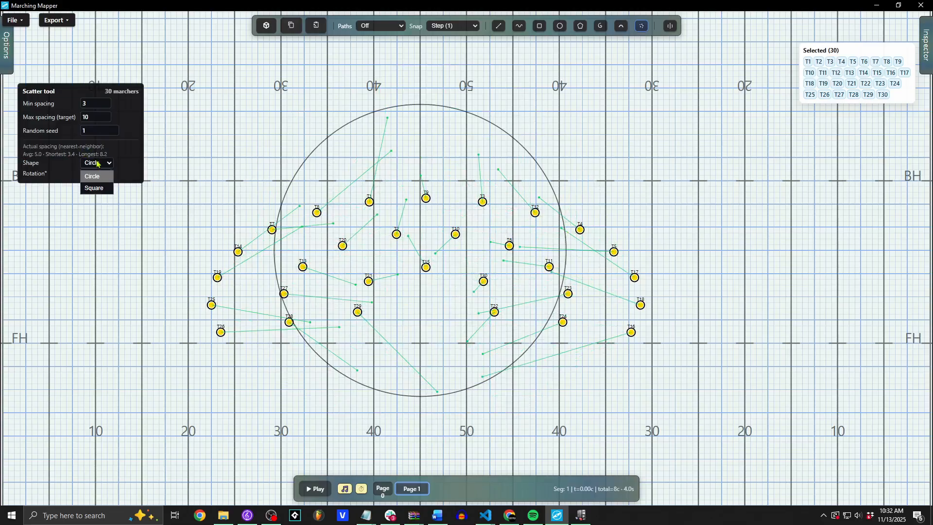
left_click(103, 190)
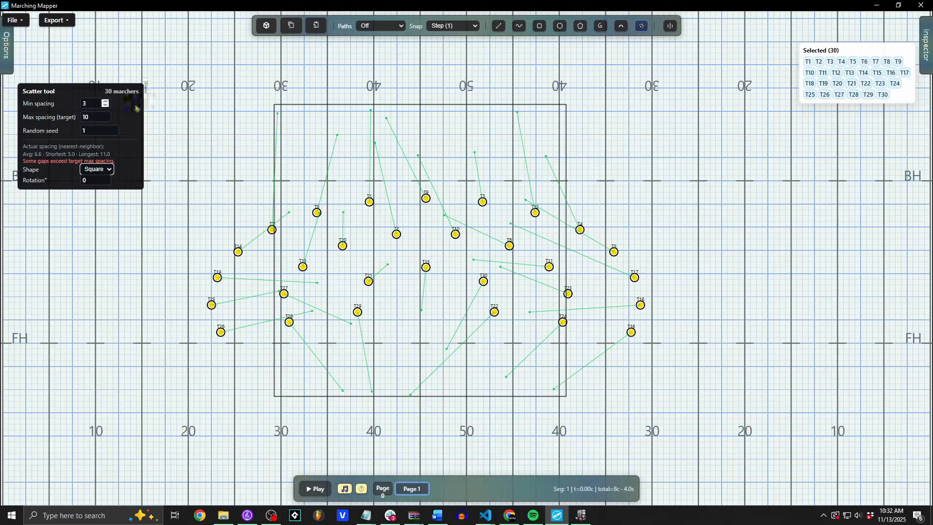
- Set the scatter's minimum spacing to 7 and its random seed to 4
double_click(84, 104)
type("6")
key("Up")
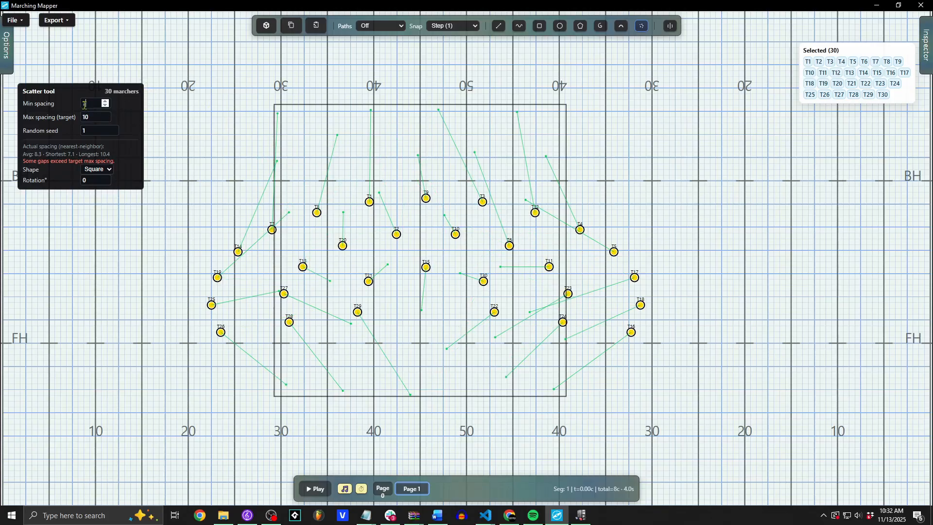
double_click(89, 133)
type("4")
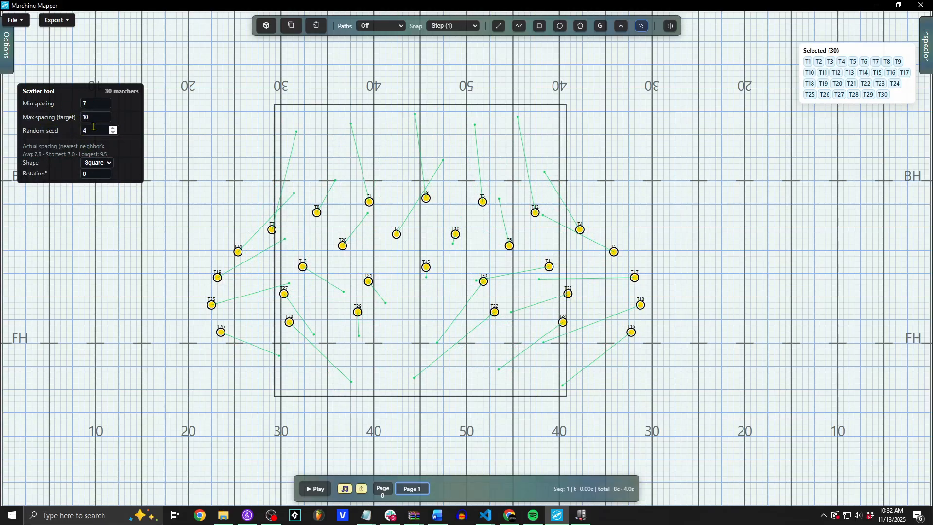
scroll(93, 126, "up", 1)
scroll(97, 129, "down", 2)
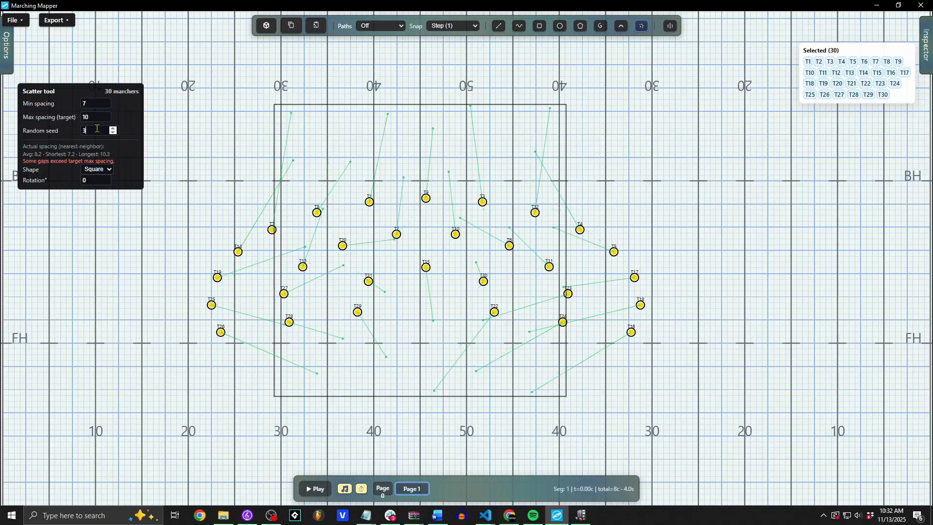
scroll(97, 127, "up", 1)
- Rotate the scatter area to 11° and apply it to the trumpets
double_click(90, 174)
type("11")
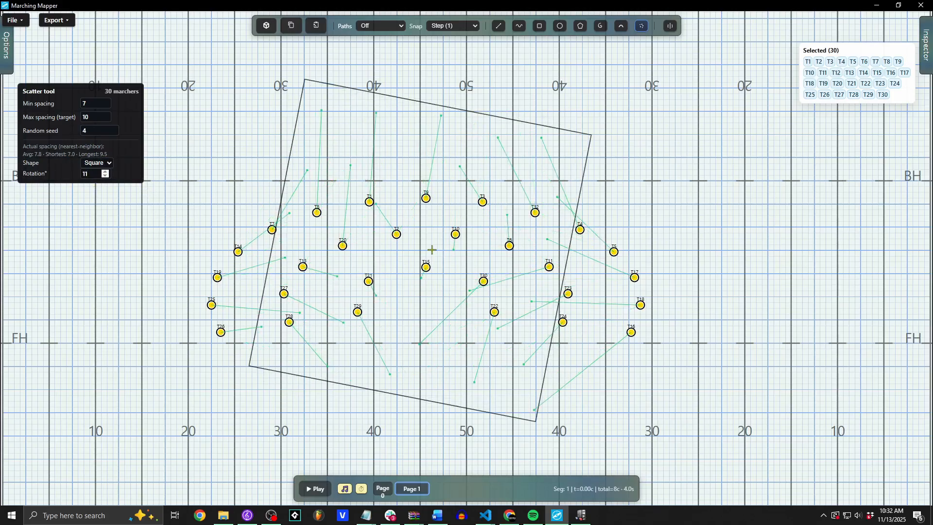
left_click(432, 250)
- Compress the scattered formation so its back edge meets the back hash, and shift all 30 trumpets about 2 yards right
left_click_drag(410, 110, 410, 181)
left_click(611, 294)
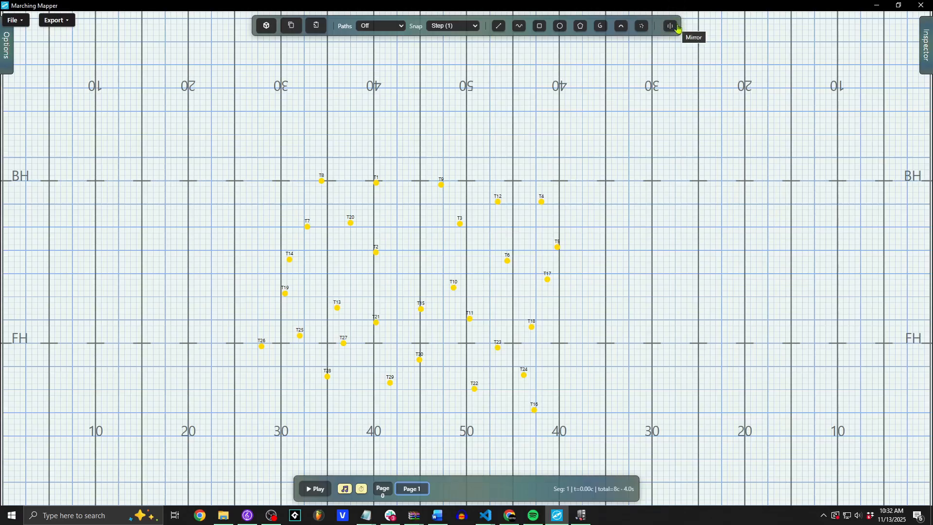
left_click_drag(166, 99, 720, 469)
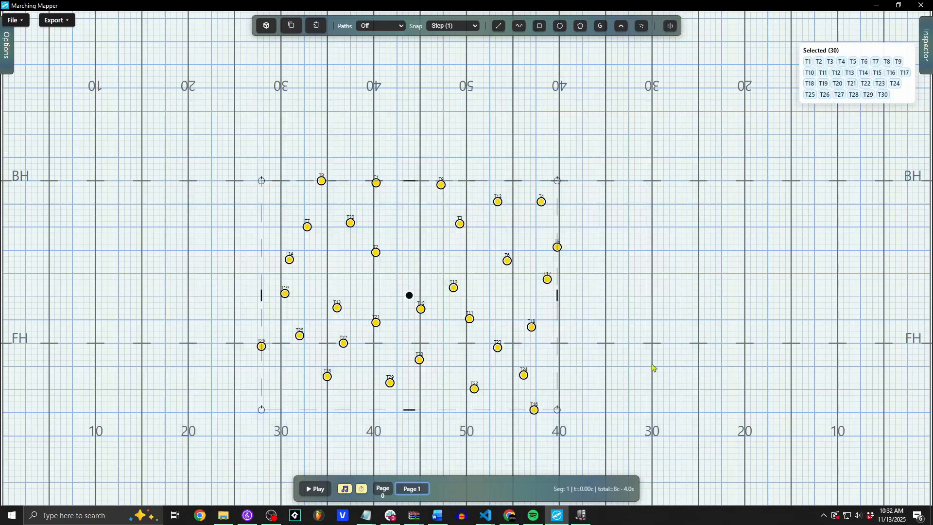
left_click_drag(410, 293, 427, 288)
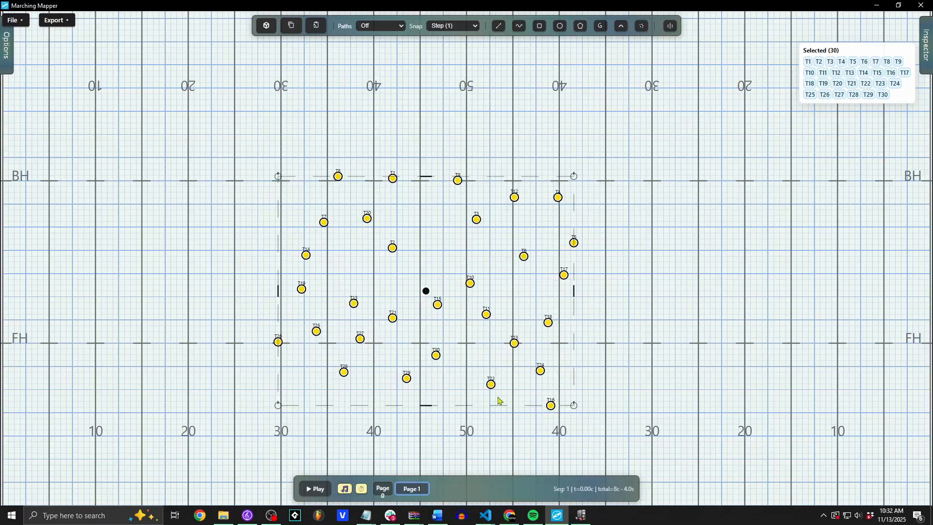
- Move T9, T3, T10, T15 and T30 individually a few yards right to open the middle of the formation
left_click(424, 238)
left_click_drag(458, 181, 472, 175)
left_click_drag(476, 220, 490, 216)
left_click_drag(470, 283, 490, 273)
left_click_drag(437, 304, 473, 290)
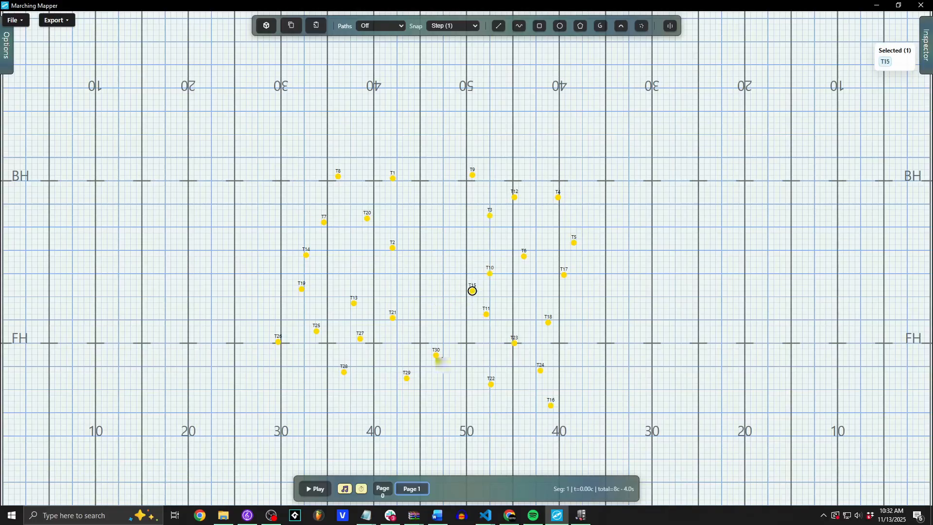
left_click_drag(438, 359, 461, 354)
- Select every trumpet except T9 and T12 and move them about 12 yards left
left_click_drag(200, 170, 660, 442)
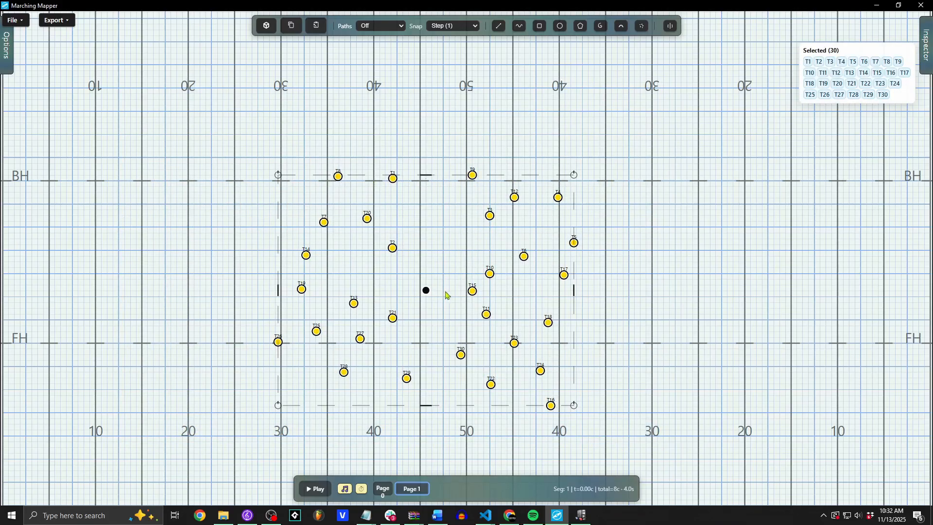
left_click(617, 339)
mouse_move(392, 113)
left_mouse_down()
mouse_move(416, 148)
mouse_move(413, 193)
mouse_move(396, 198)
mouse_move(408, 217)
mouse_move(496, 197)
mouse_move(506, 182)
mouse_move(521, 219)
mouse_move(546, 184)
mouse_move(607, 242)
mouse_move(609, 385)
mouse_move(500, 452)
mouse_move(312, 420)
mouse_move(187, 291)
left_mouse_up()
mouse_move(425, 290)
left_mouse_down()
mouse_move(312, 291)
mouse_move(252, 272)
mouse_move(319, 279)
mouse_move(289, 297)
left_mouse_up()
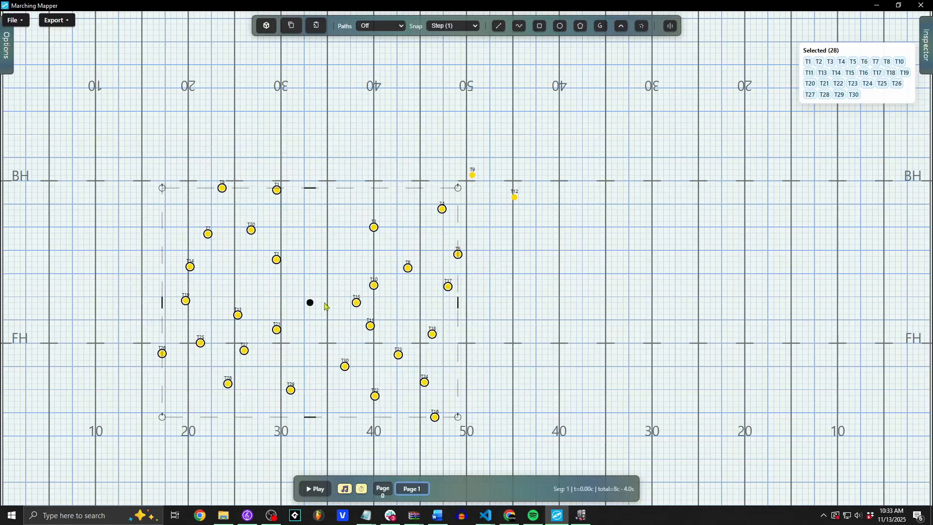
- Mirror the 28 selected trumpets across a 270° line between the 30- and 40-yard lines with Fill front on, and clear the selection
left_click(671, 27)
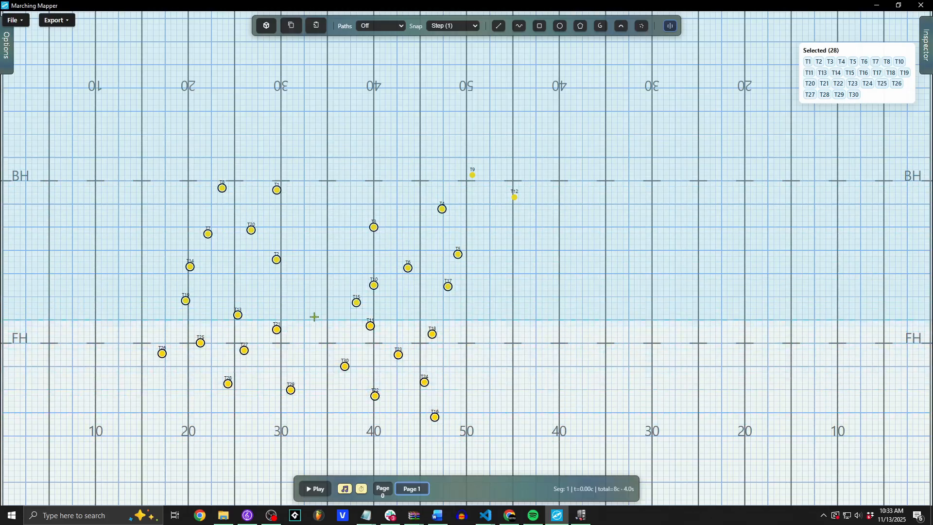
left_click(323, 292)
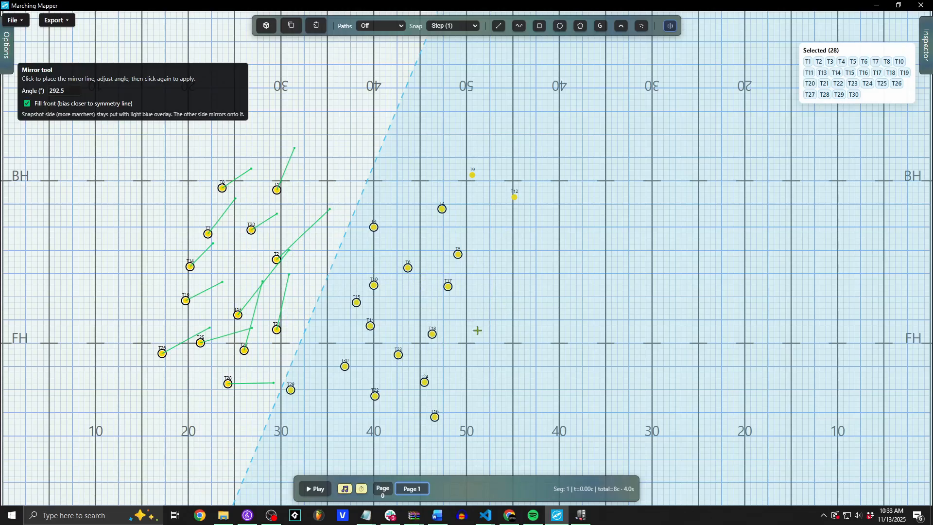
left_click_drag(366, 119, 347, 114)
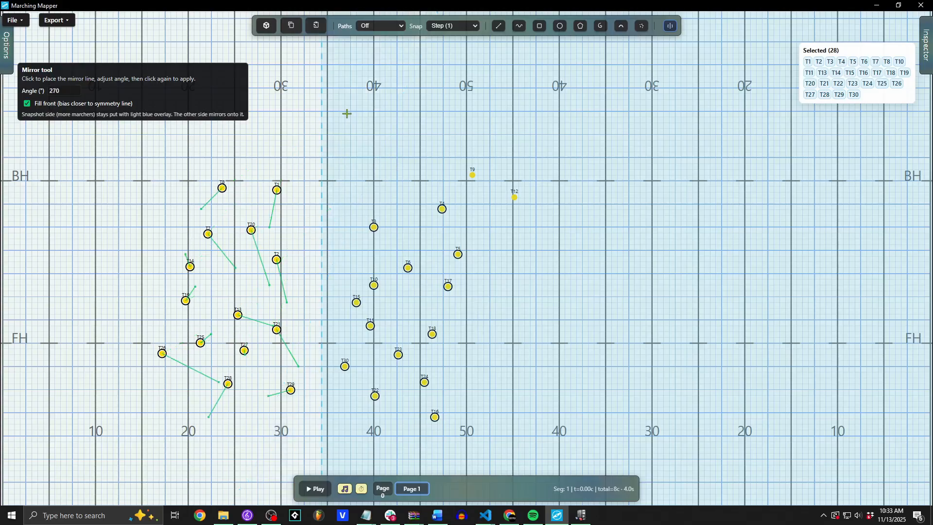
left_click(354, 294)
left_click(342, 278)
- Reselect the 28 mirrored trumpets and place a diagonal mirror line at 225° passing just right of the 50-yard line
left_click_drag(317, 249, 386, 171)
scroll(459, 203, "up", 1)
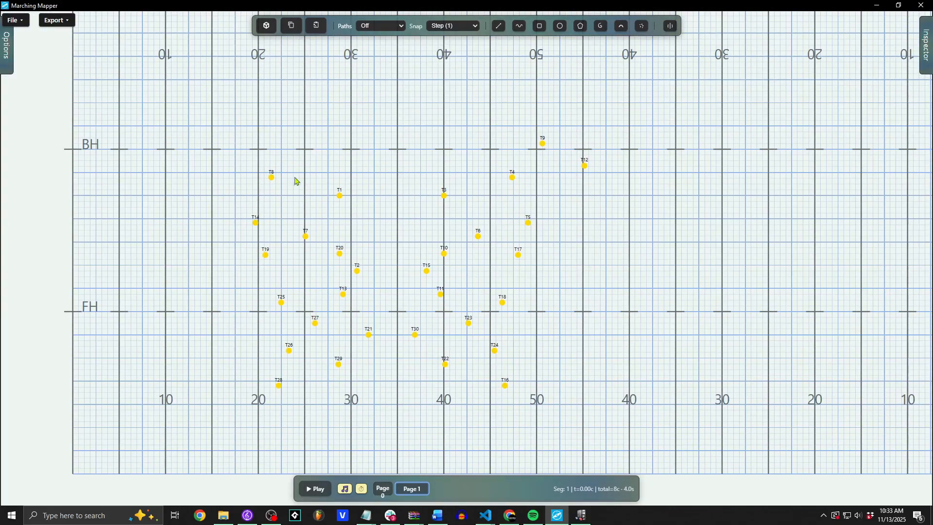
left_click_drag(221, 155, 555, 427)
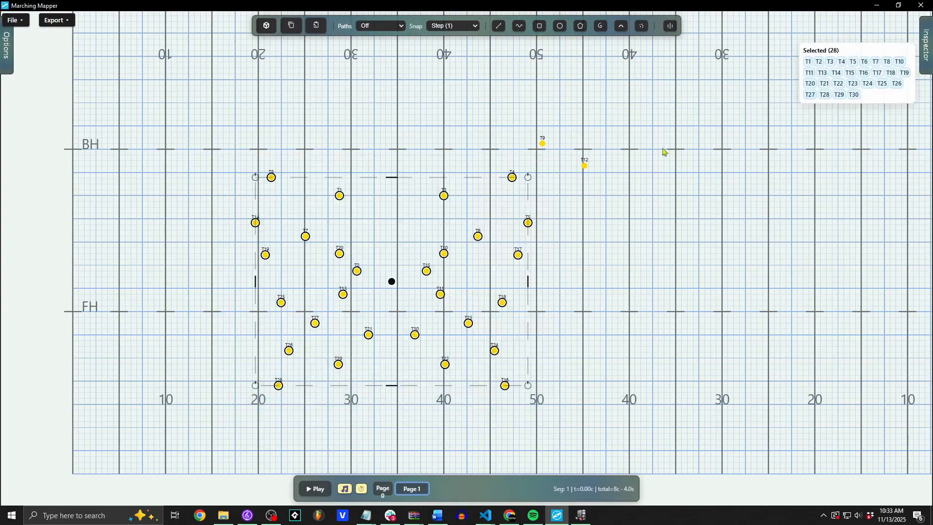
left_click(671, 25)
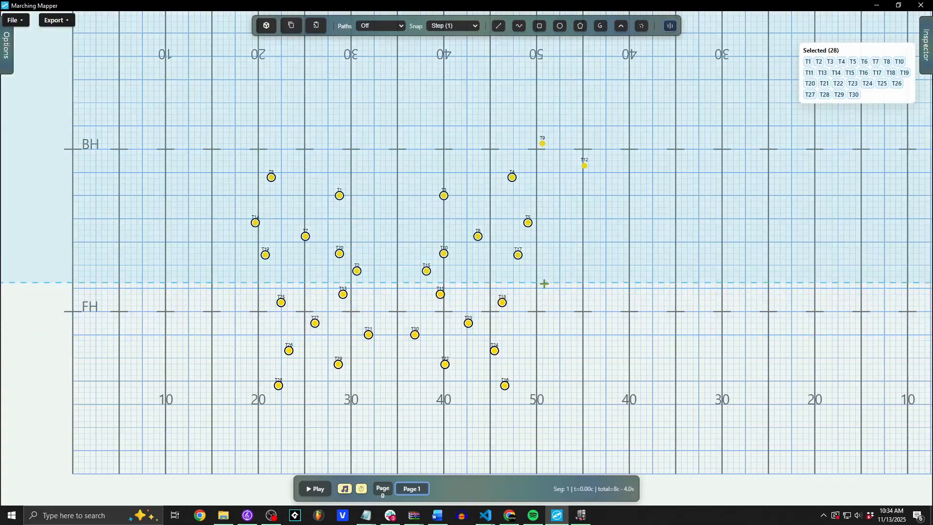
left_click(569, 285)
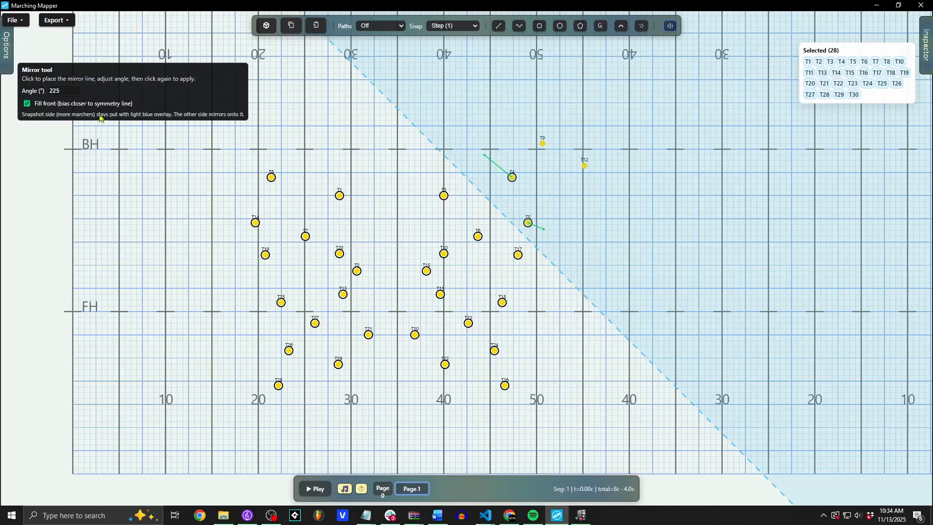
- Try the diagonal mirror preview with Fill front turned off, and turn the option back on
left_click(60, 106)
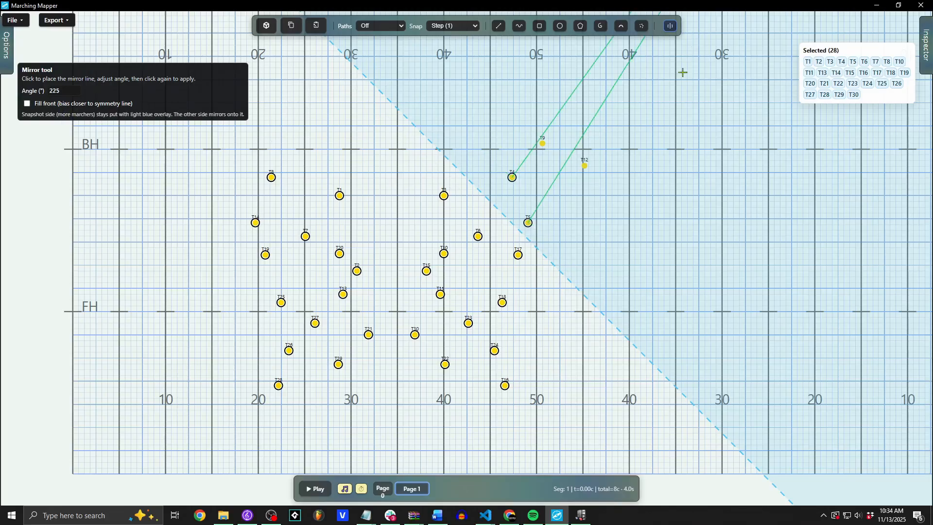
scroll(670, 61, "down", 5)
scroll(654, 57, "up", 2)
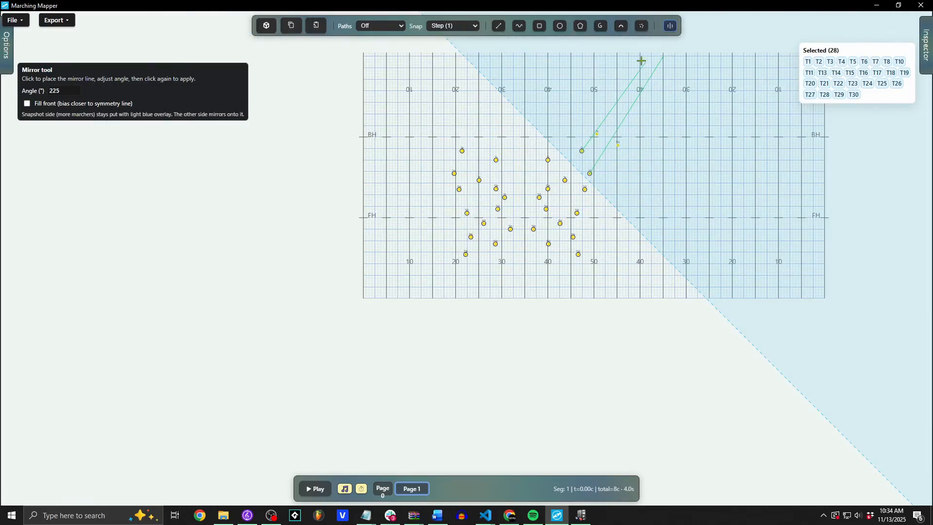
scroll(655, 65, "up", 5)
left_click(129, 106)
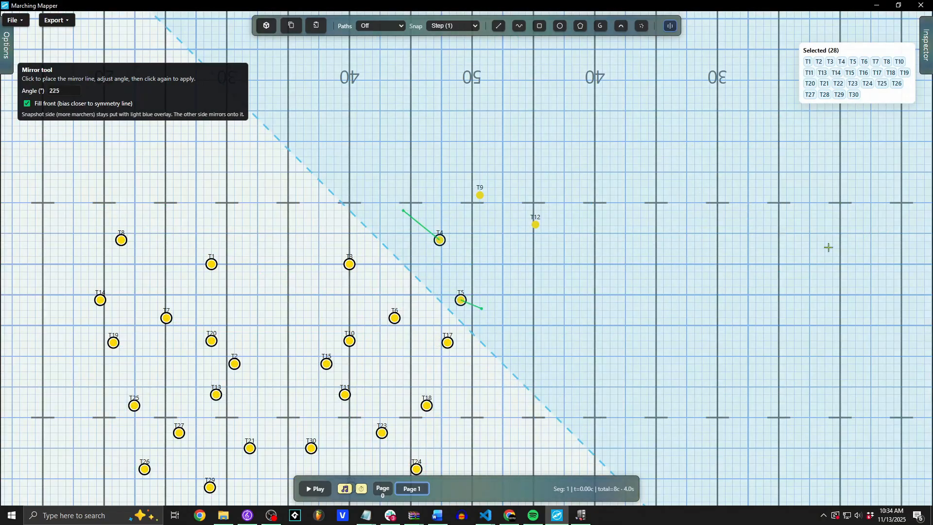
scroll(498, 317, "down", 5)
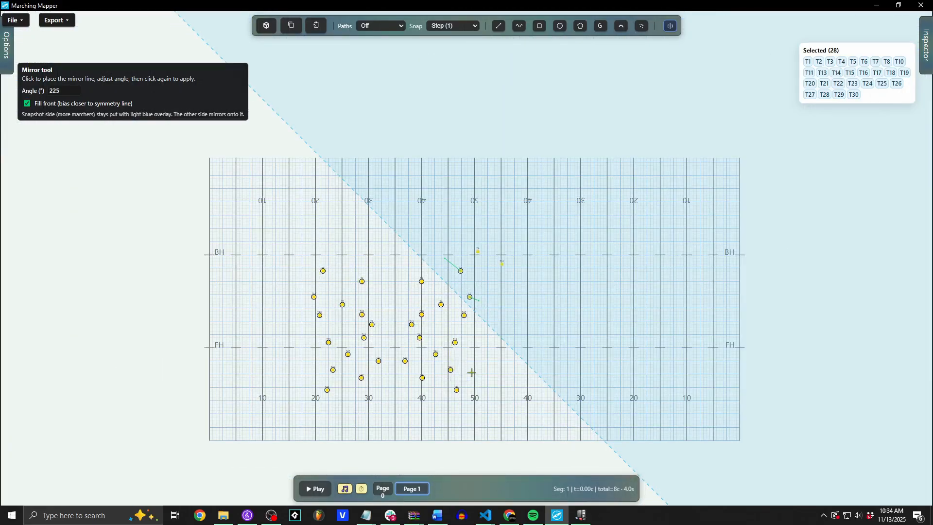
scroll(450, 291, "up", 1)
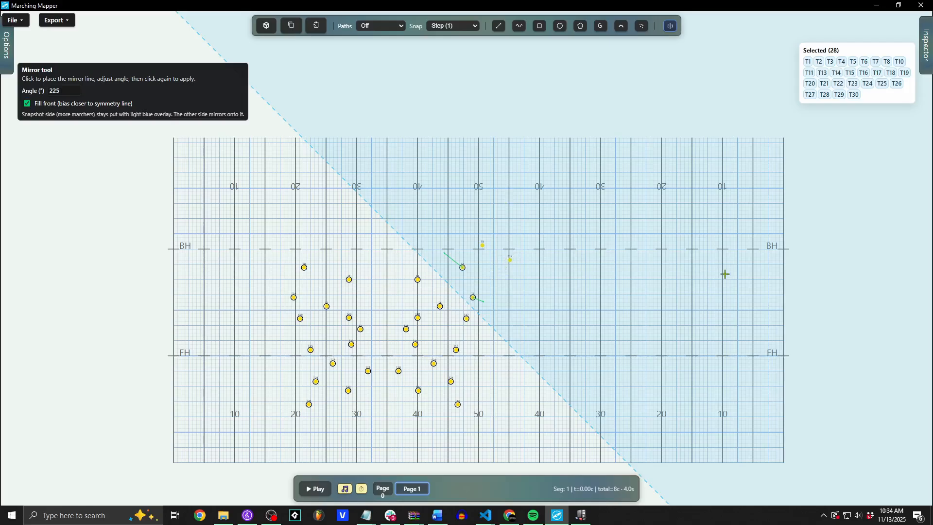
scroll(431, 273, "up", 4)
scroll(432, 273, "down", 5)
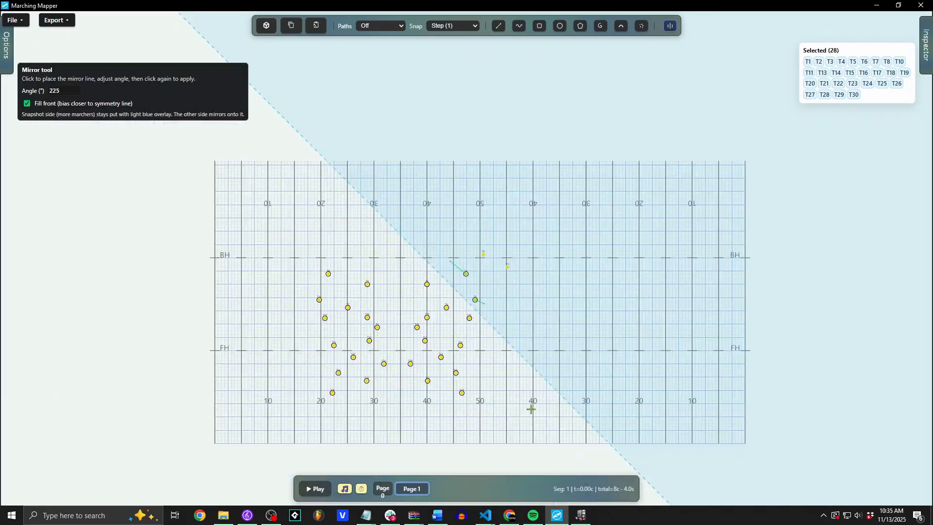
scroll(299, 290, "up", 3)
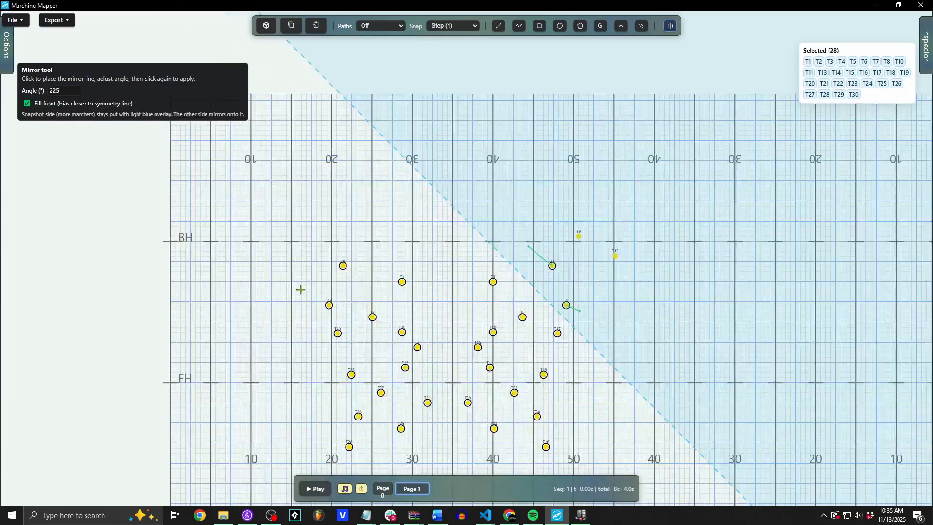
- Apply the 225° mirror to the selected trumpets, and move all 30 trumpets about 17.5 yards right and 9 yards toward the back sideline
left_click(567, 234)
left_click(705, 357)
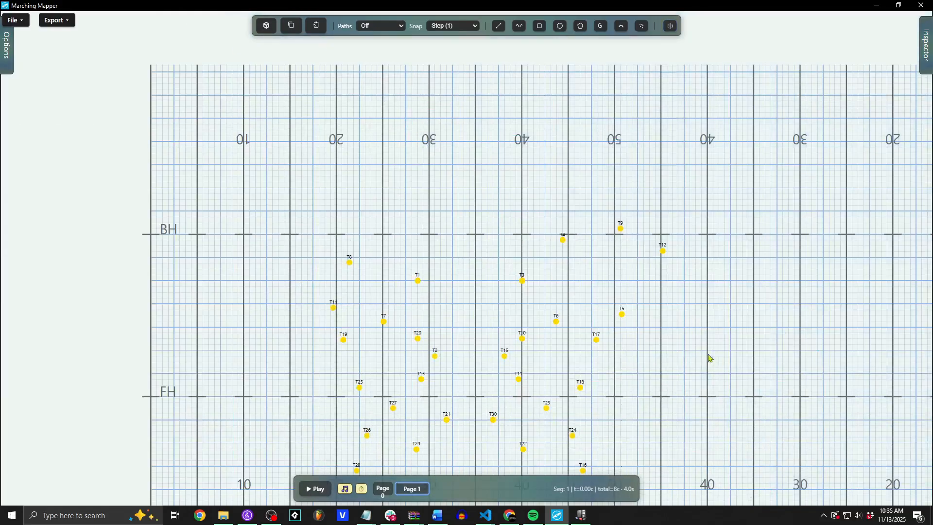
left_click_drag(133, 22, 662, 424)
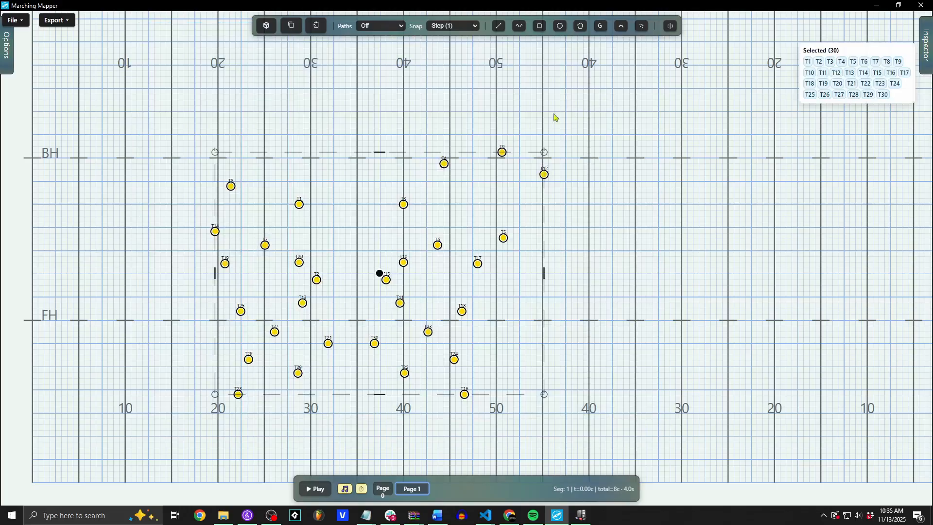
left_click_drag(381, 273, 544, 188)
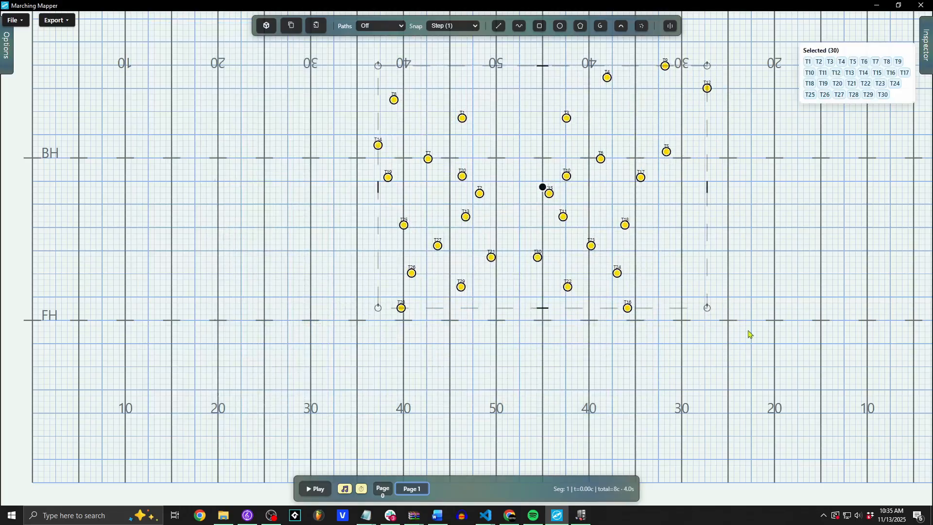
left_click_drag(751, 334, 623, 368)
scroll(610, 335, "down", 3)
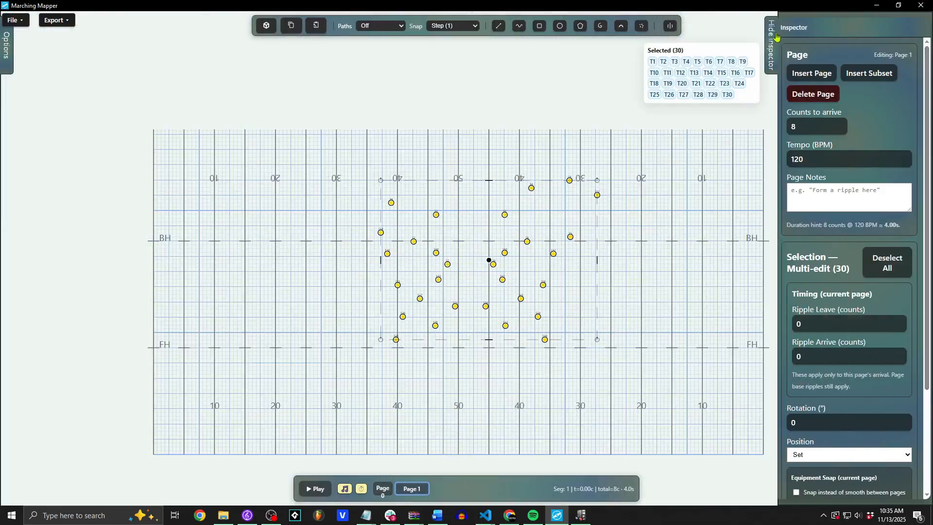
left_click_drag(620, 232, 571, 201)
scroll(571, 201, "up", 3)
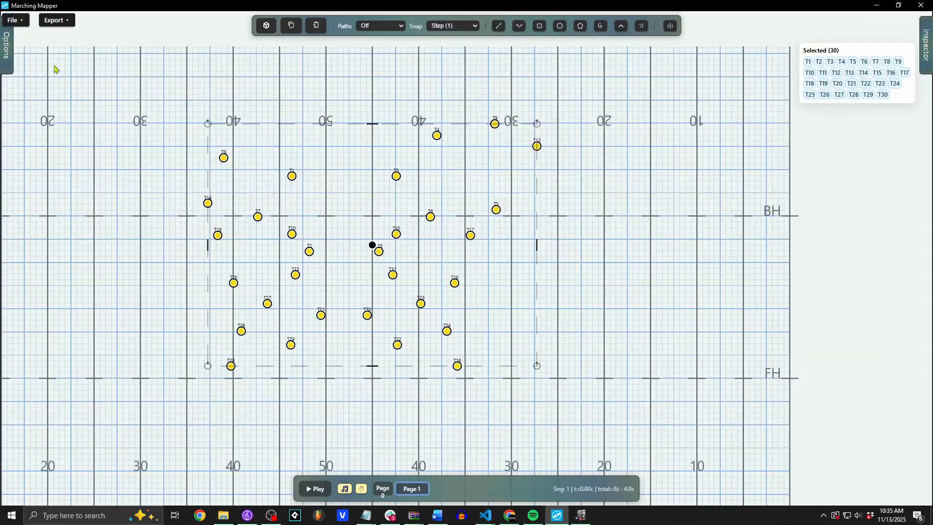
- Add 10 mellophones to the field
left_click(11, 51)
left_click(103, 93)
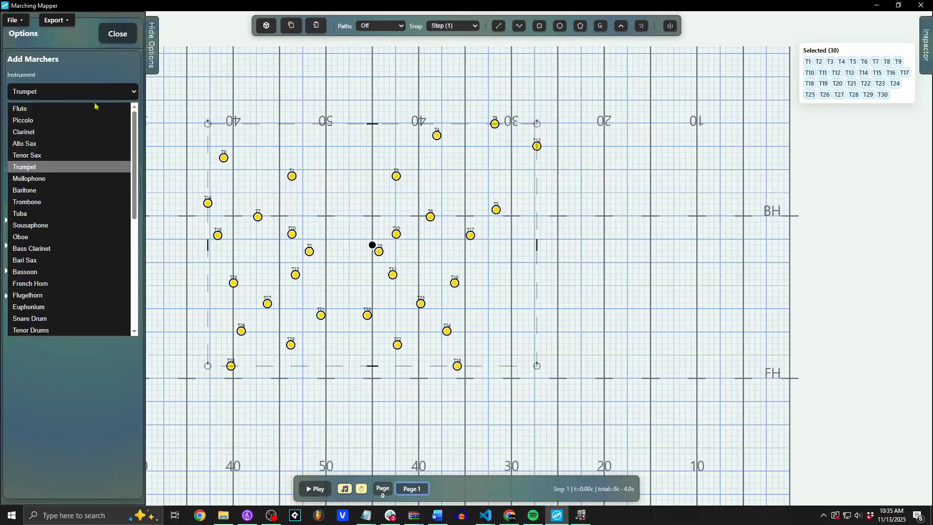
left_click(46, 184)
left_click(42, 129)
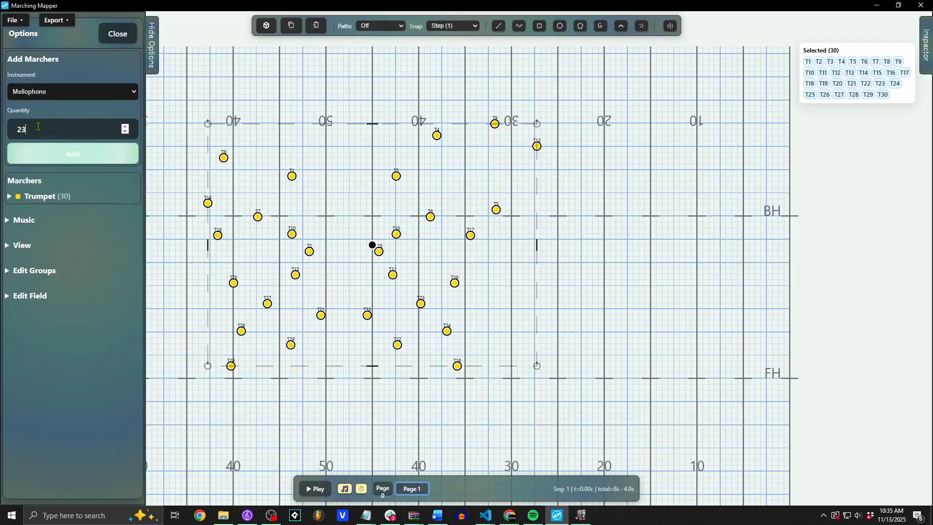
left_click(56, 158)
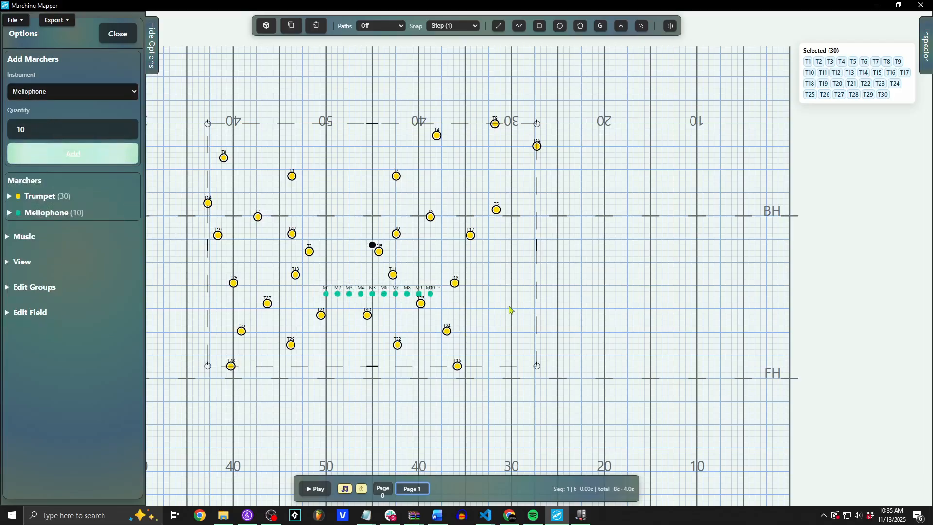
- Select all 10 mellophones and move their line about 13 yards toward the front sideline, in front of the front hash
left_click_drag(512, 297, 506, 270)
left_click(506, 272)
left_click(71, 217)
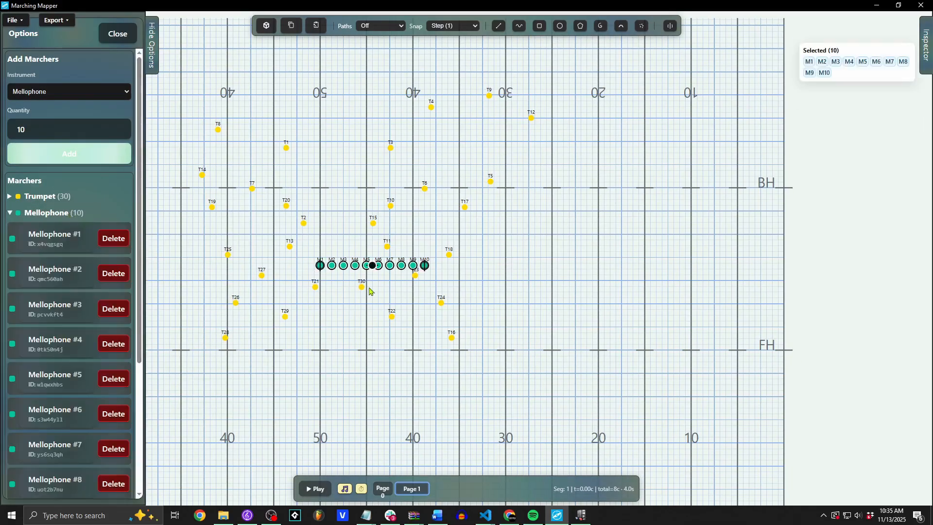
left_click_drag(367, 265, 355, 385)
left_click_drag(536, 420, 609, 355)
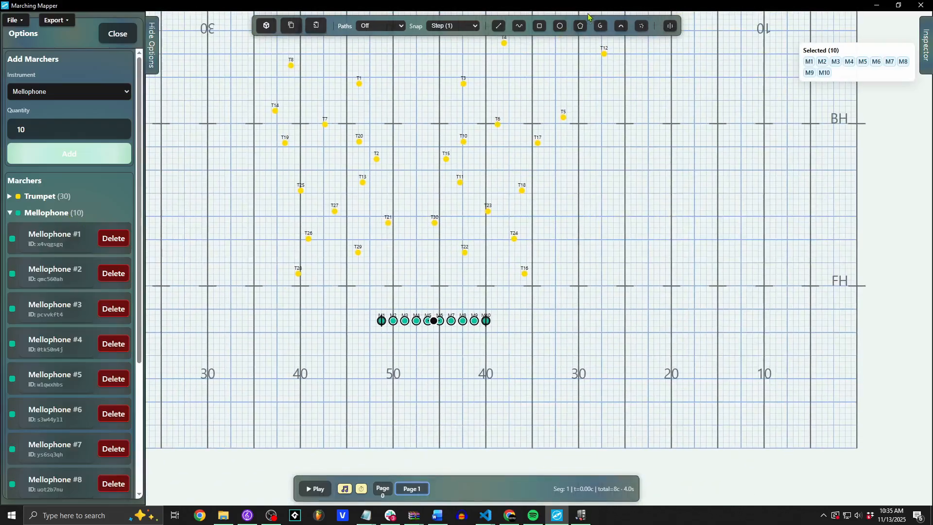
- Spread the mellophones along a freehand wavy curve about 22 yards wide, rising toward the front hash at its right end
left_click(518, 29)
left_click_drag(347, 349, 555, 301)
left_click_drag(663, 293, 616, 194)
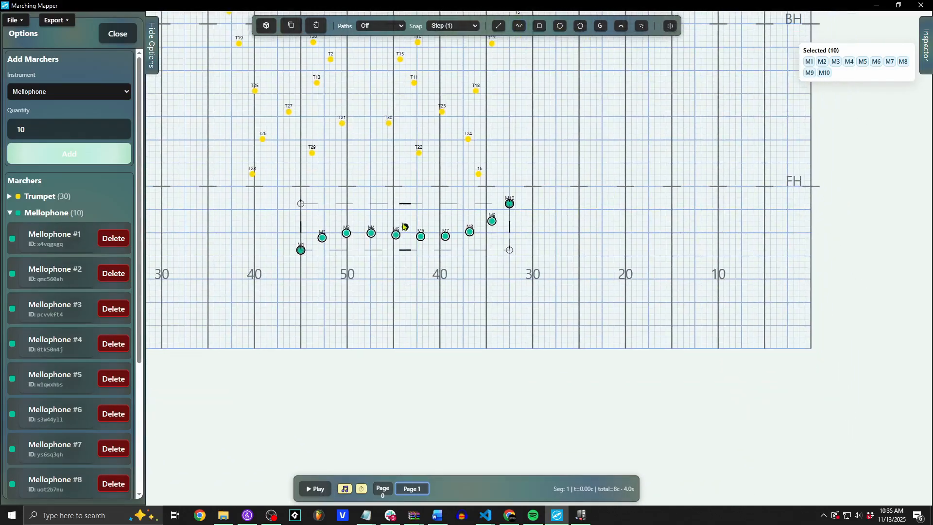
- On Page 0, rotate the mellophone curve about 33° counterclockwise, move it slightly up and right beside the trumpet block, and clear the selection
left_click(383, 489)
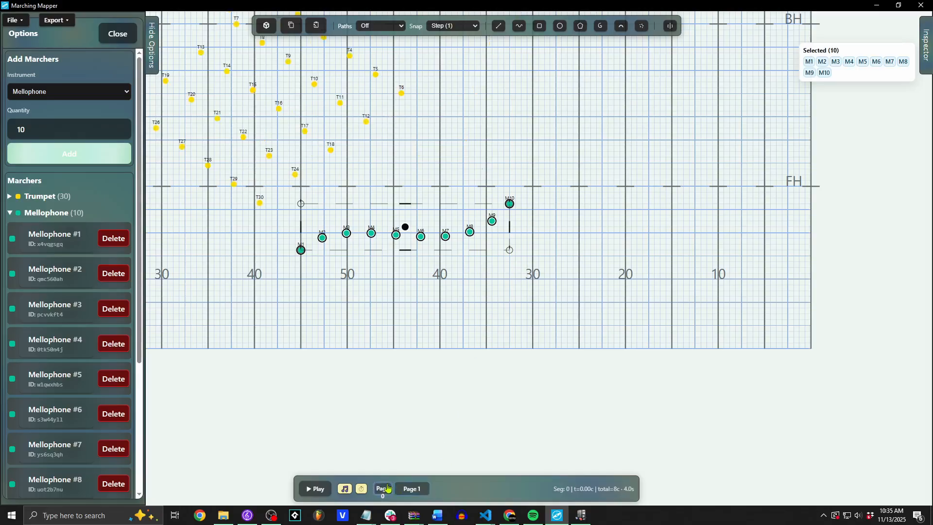
left_click_drag(367, 305, 583, 440)
left_click(677, 334)
mouse_move(649, 270)
left_mouse_down()
mouse_move(427, 367)
mouse_move(698, 263)
mouse_move(670, 267)
left_mouse_up()
left_click_drag(515, 314, 468, 297)
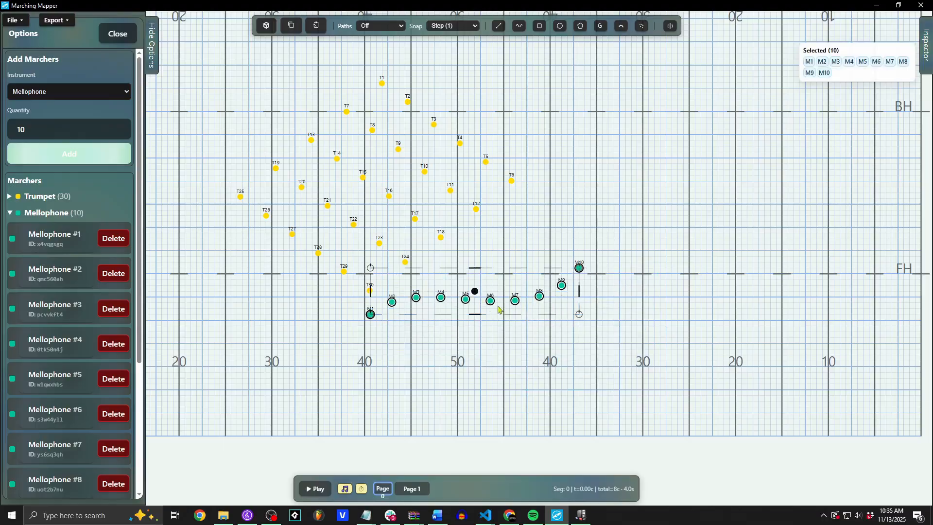
left_click_drag(575, 318, 596, 247)
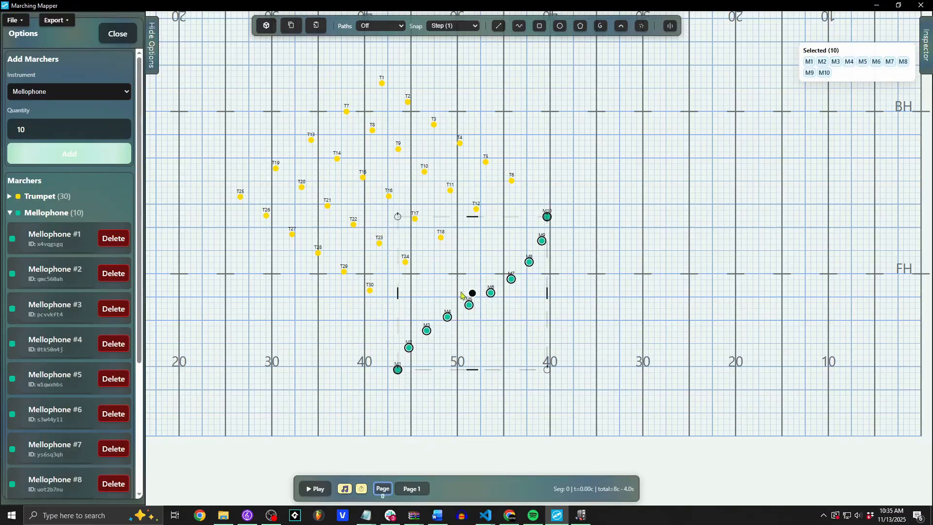
left_click_drag(473, 293, 486, 268)
left_click(522, 397)
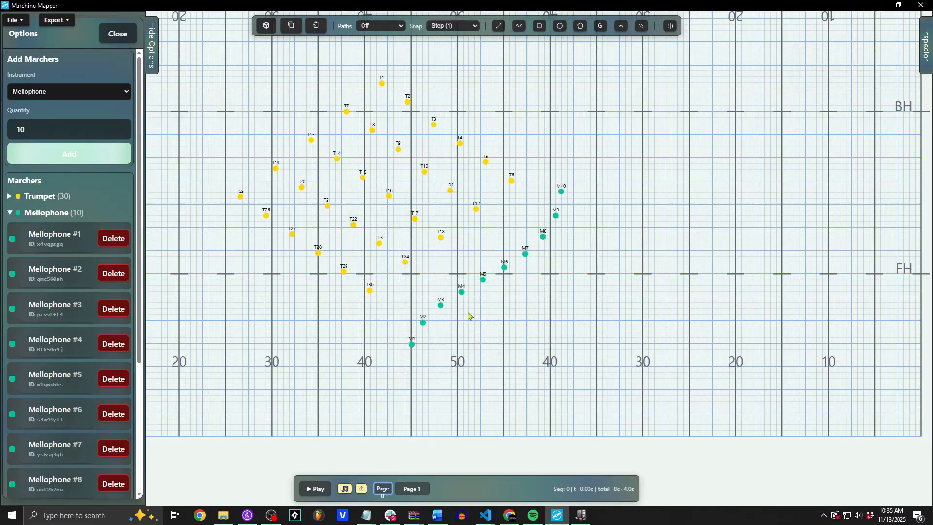
- Copy the positions of all 40 marchers on Page 0 and paste them to the same marchers on Page 1
left_click_drag(197, 61, 739, 416)
key("ctrl+c")
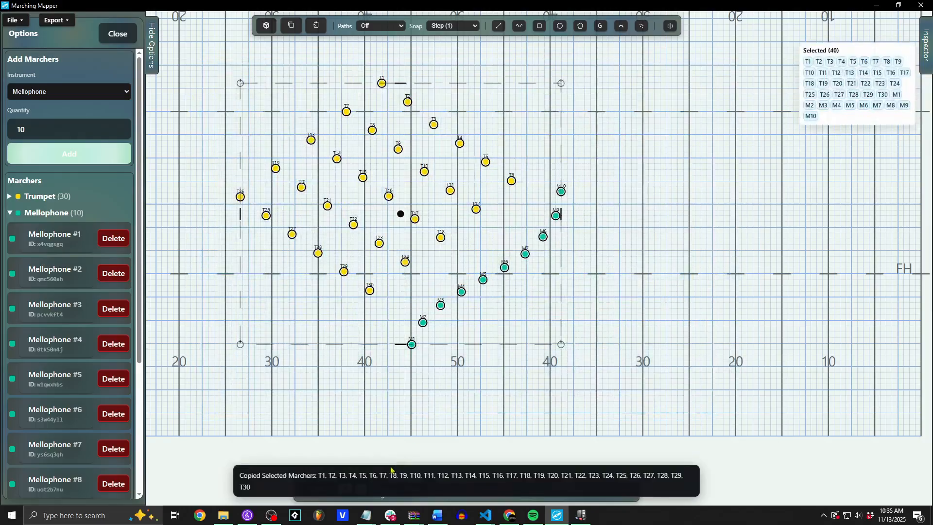
key("ctrl+v")
scroll(635, 247, "up", 1)
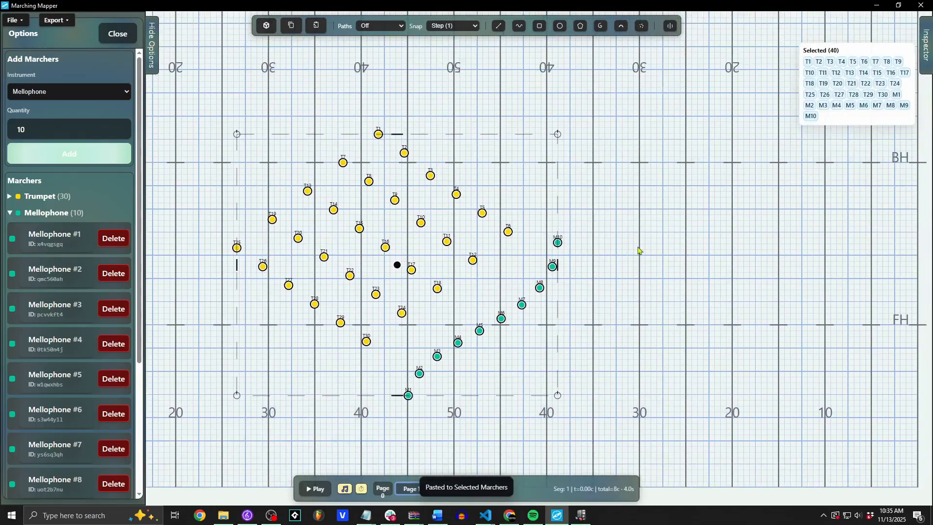
- Select all 40 marchers on Page 1, move them about 10 yards right, and clear the selection
left_click_drag(672, 255, 716, 183)
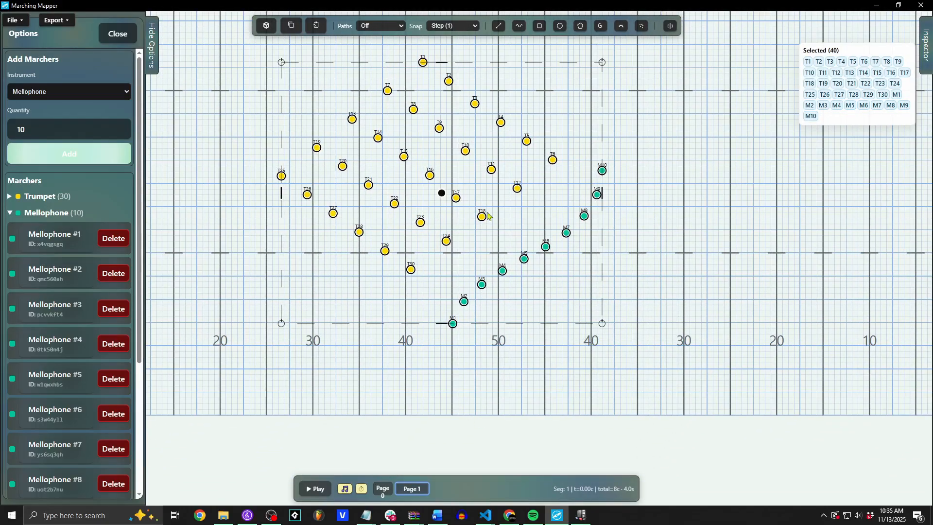
left_click(537, 193)
left_click_drag(246, 84, 607, 345)
left_click_drag(248, 56, 676, 323)
left_click_drag(453, 198, 543, 191)
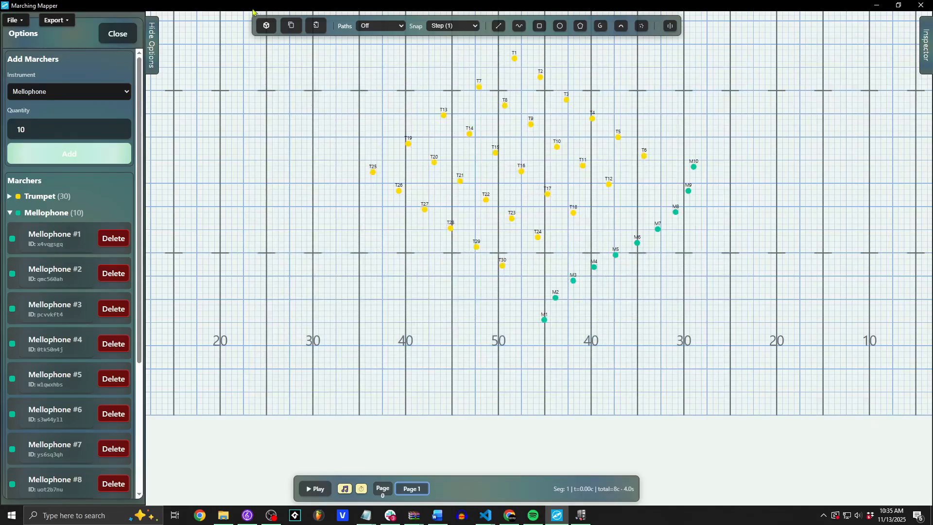
- Play the move from Page 0 to Page 1 in the 3D view, and inspect the trumpets and mellophones up close
left_click(266, 25)
left_click(382, 488)
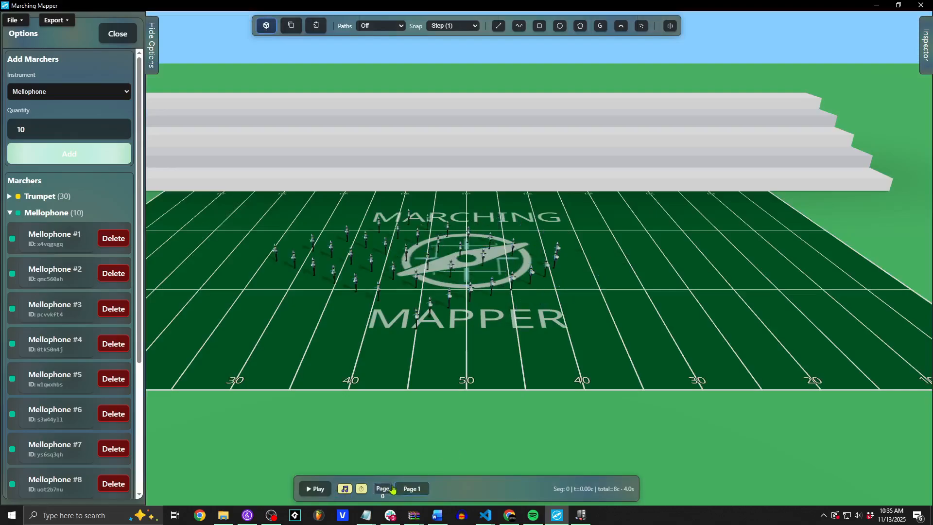
left_click(314, 488)
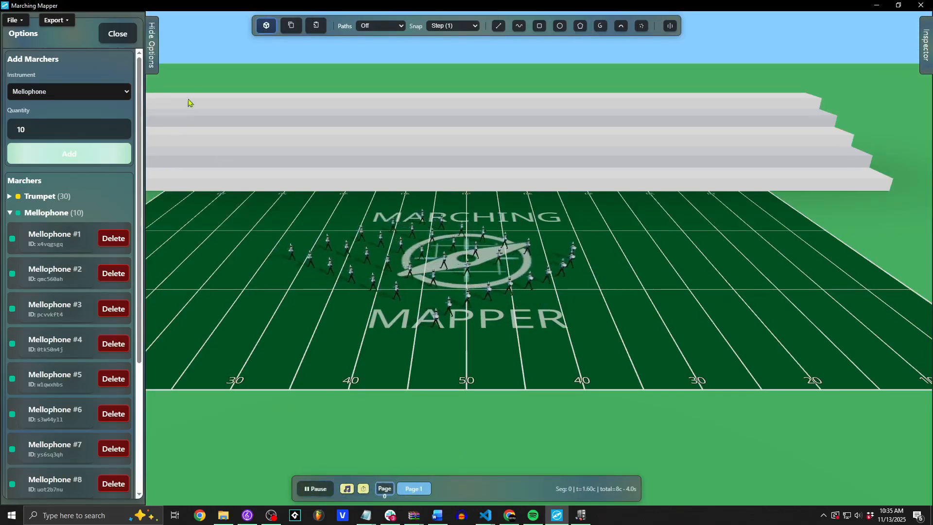
left_click(152, 59)
scroll(447, 203, "up", 8)
left_click_drag(681, 248, 319, 42)
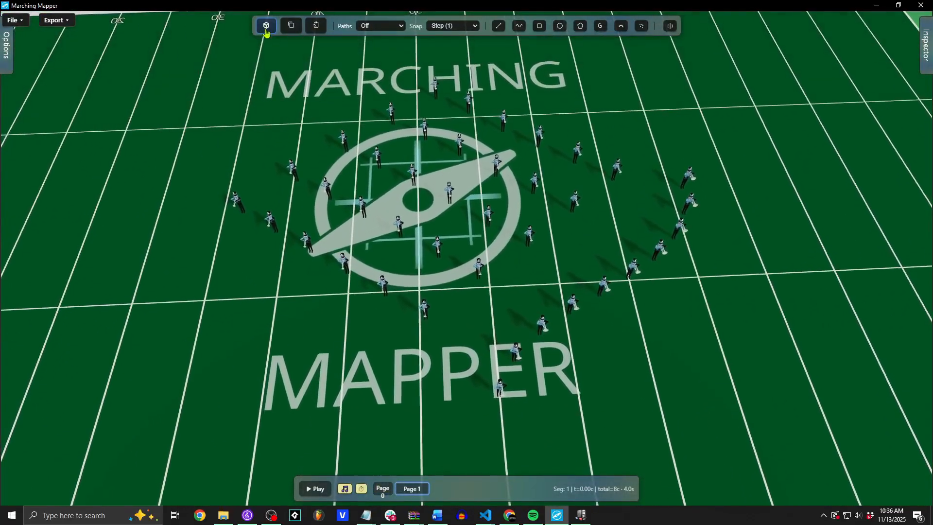
- Return to the 2D field view and add 10 chimes
left_click(291, 25)
left_click(7, 45)
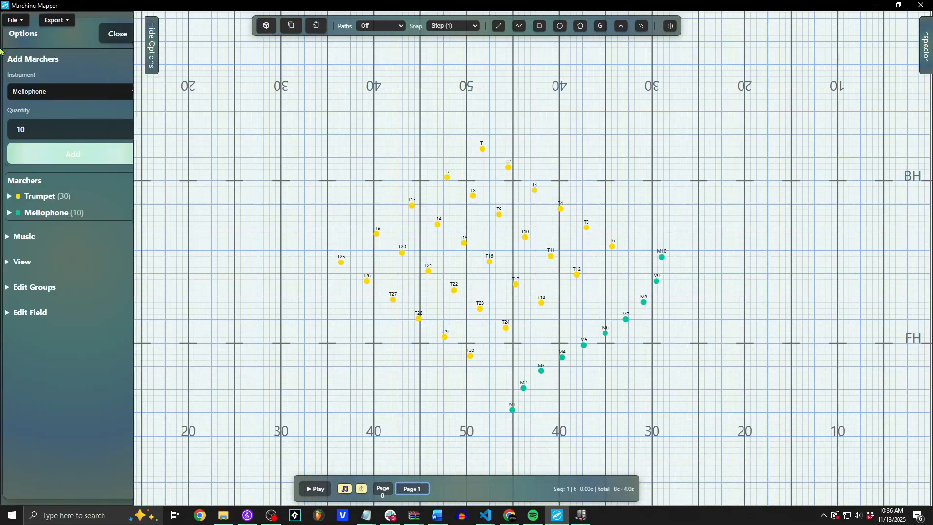
left_click(73, 96)
left_click(72, 229)
left_click(72, 92)
scroll(63, 243, "down", 5)
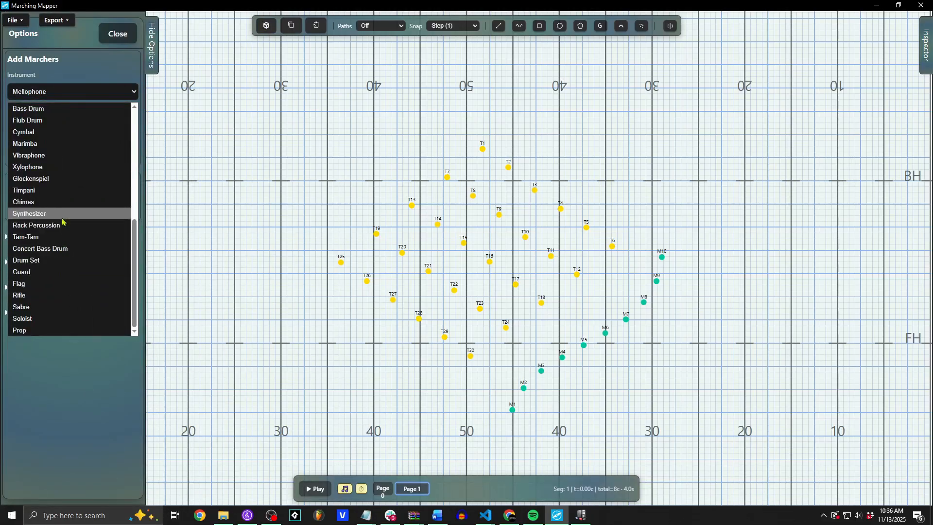
left_click(62, 202)
left_click(71, 158)
- Select all 10 chimes, move them near the front sideline, and widen their line to about 20 yards
left_click_drag(259, 276, 267, 135)
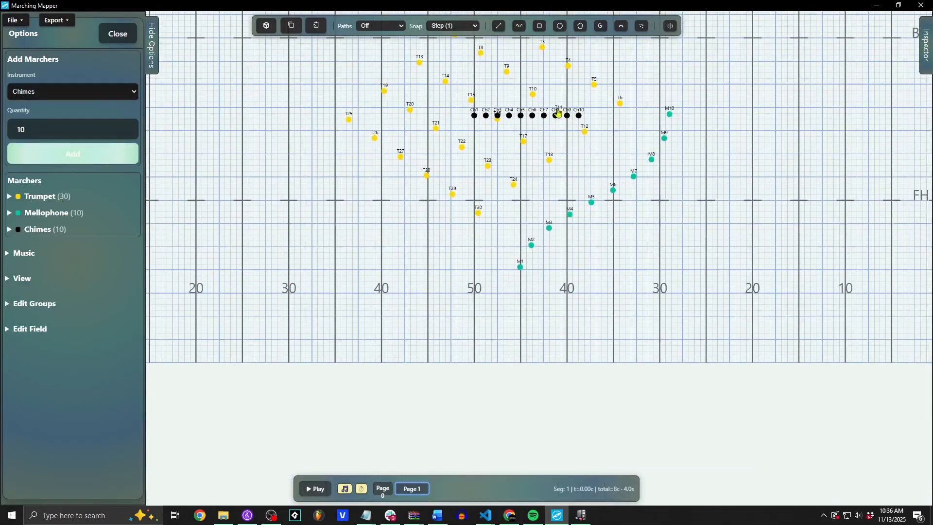
left_click(50, 229)
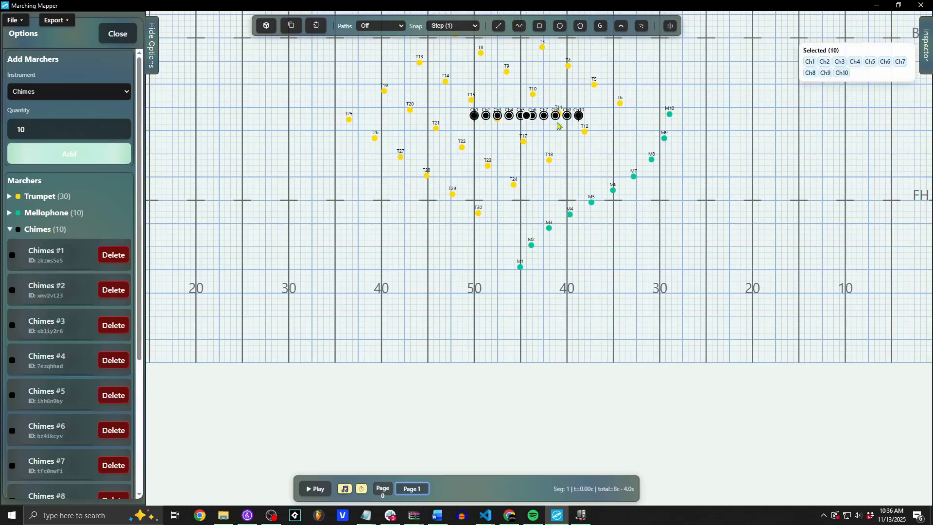
left_click_drag(531, 113, 503, 345)
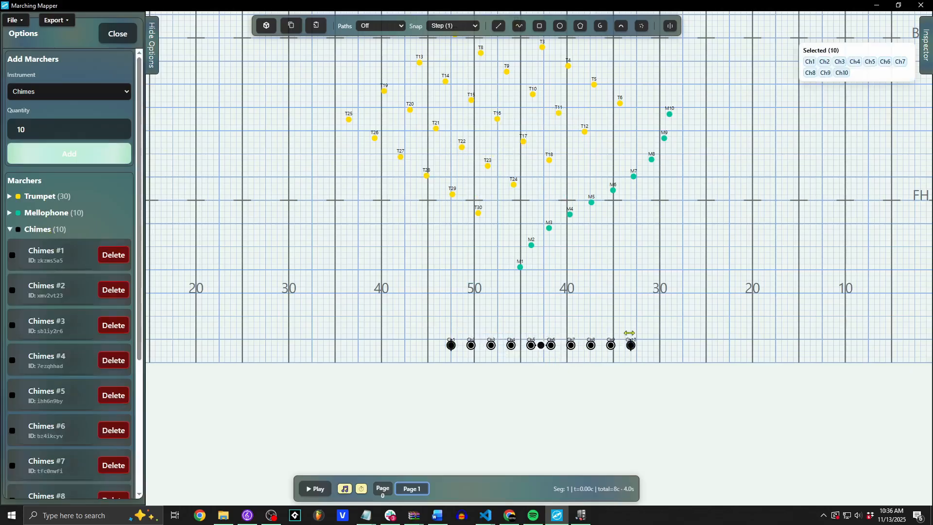
- Inspect the chimes with the rest of the band in the 3D view, and return to the 2D field view
left_click(266, 27)
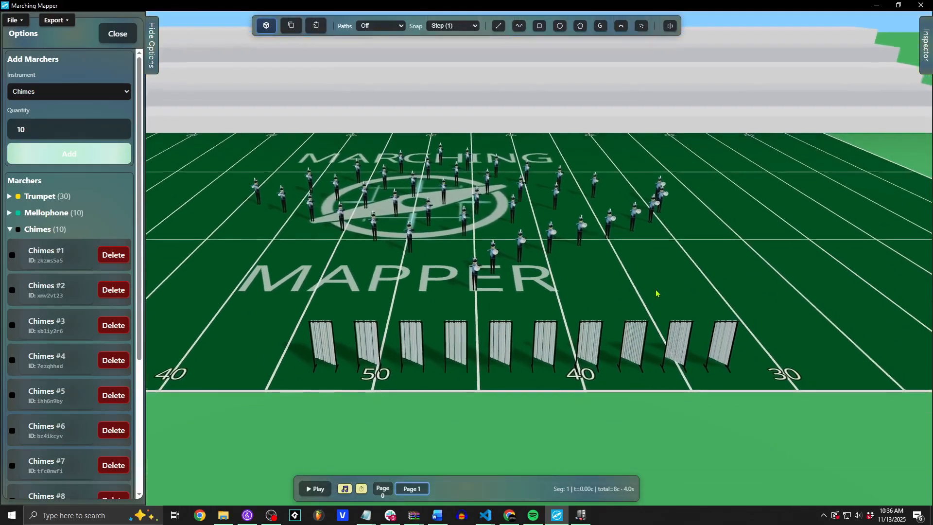
left_click_drag(656, 293, 314, 73)
left_click(263, 32)
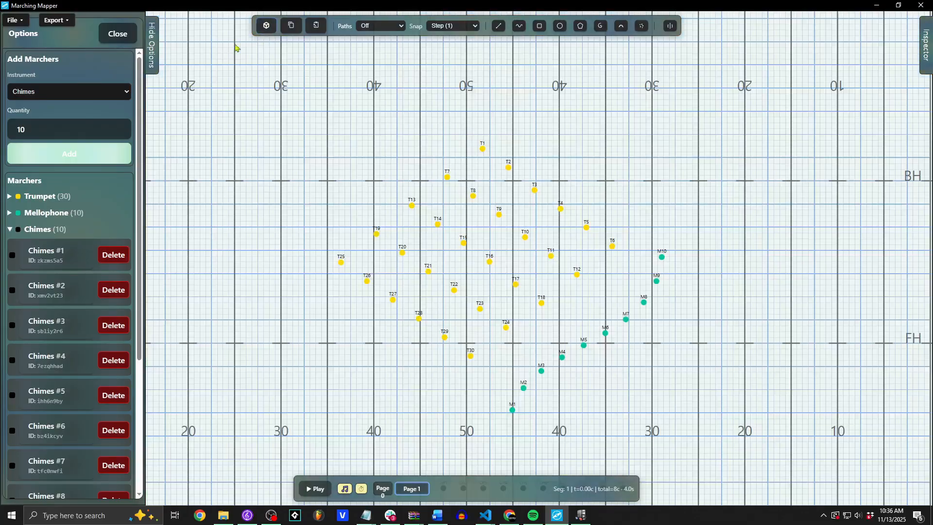
left_click(152, 60)
left_click_drag(624, 140, 512, 176)
scroll(504, 177, "down", 5)
scroll(501, 175, "up", 5)
left_click_drag(531, 248, 579, 168)
scroll(589, 146, "down", 2)
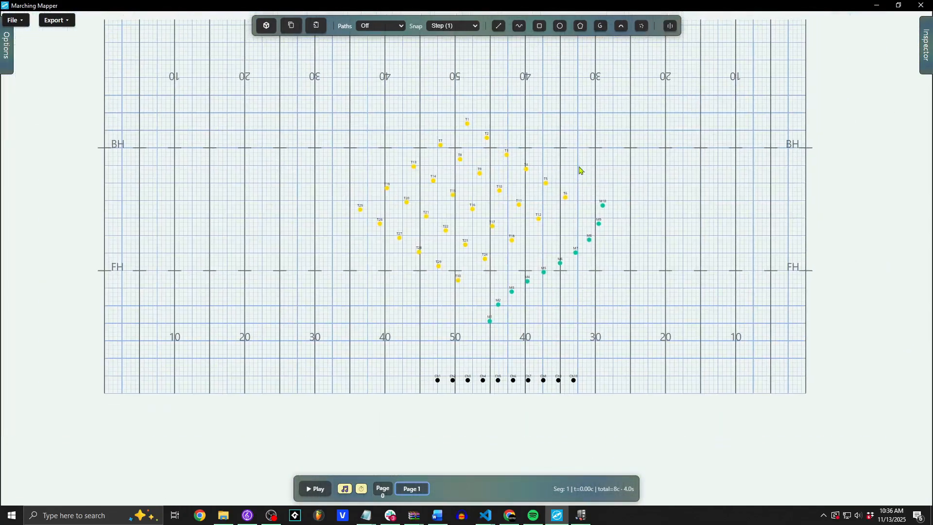